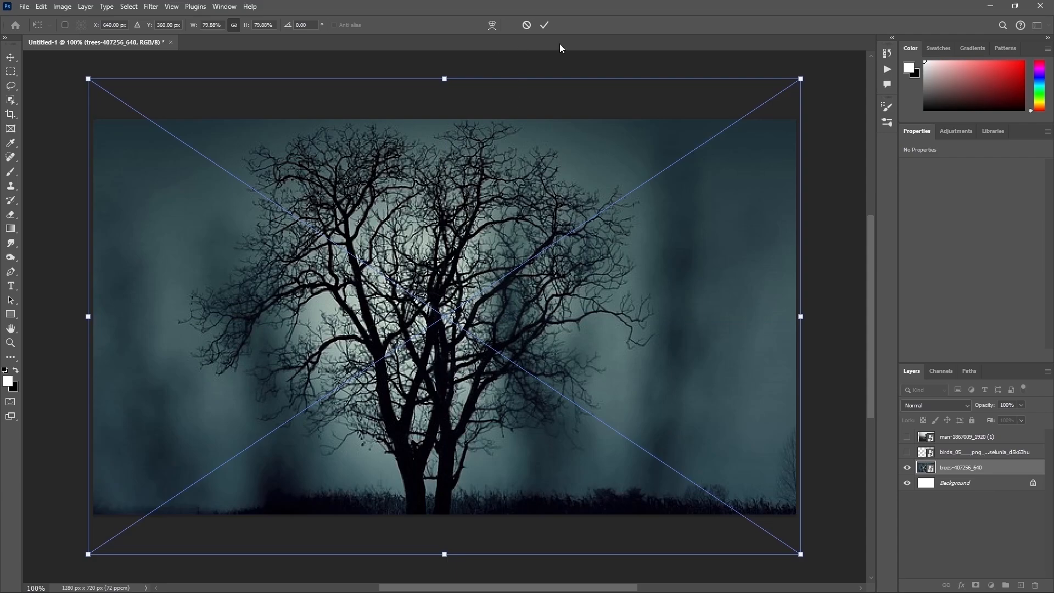
Step: Apply the tree image's transform, then show the birds layer and scale it to 21.22% over the upper-right sky
{"action": "left_click", "coordinate": [543, 25]}
{"action": "left_click", "coordinate": [908, 453]}
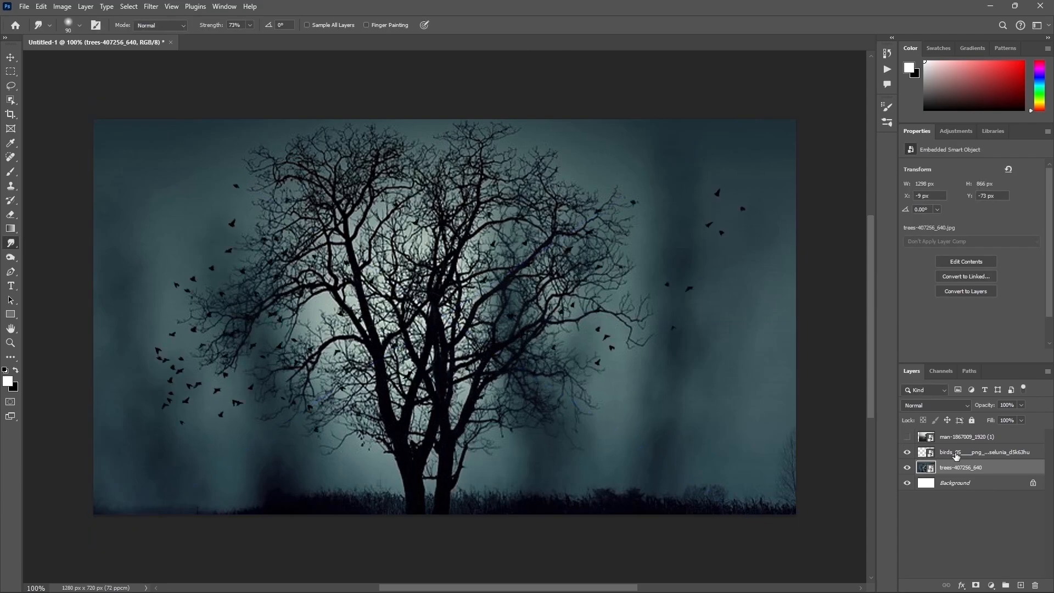
{"action": "left_click", "coordinate": [948, 452]}
{"action": "key", "text": "ctrl+t"}
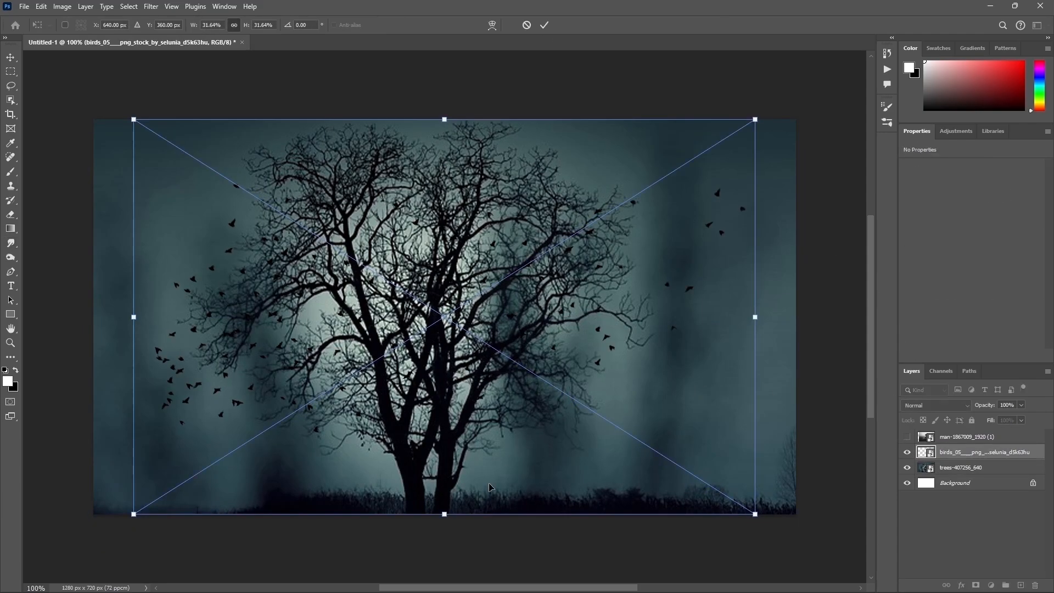
{"action": "left_click_drag", "start_coordinate": [443, 527], "coordinate": [448, 384]}
{"action": "left_click_drag", "start_coordinate": [528, 280], "coordinate": [658, 248]}
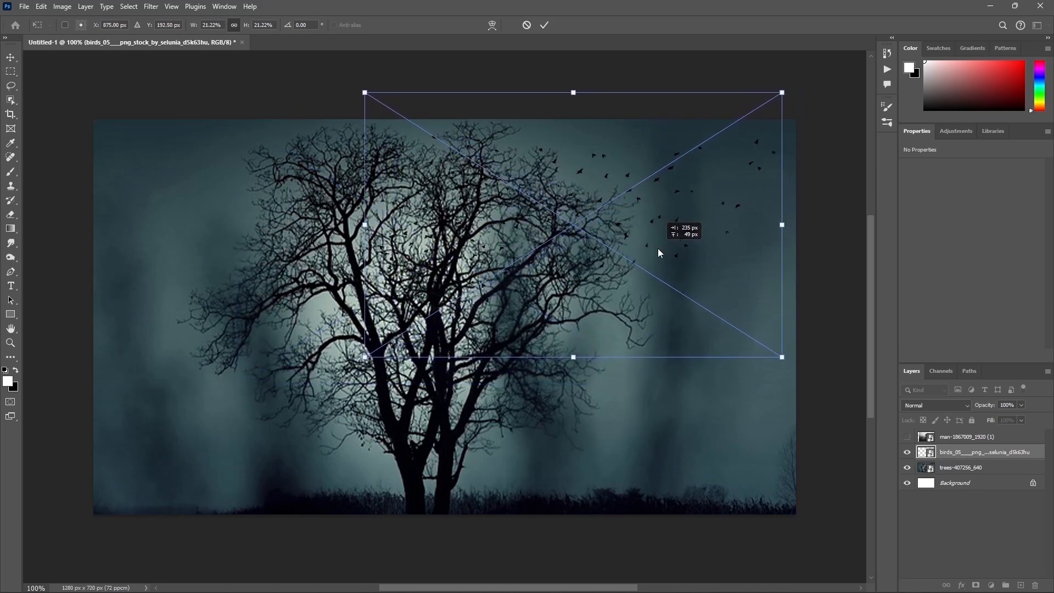
{"action": "left_click", "coordinate": [547, 25]}
Step: Apply a slight Gaussian Blur to the birds layer
{"action": "left_click", "coordinate": [151, 7]}
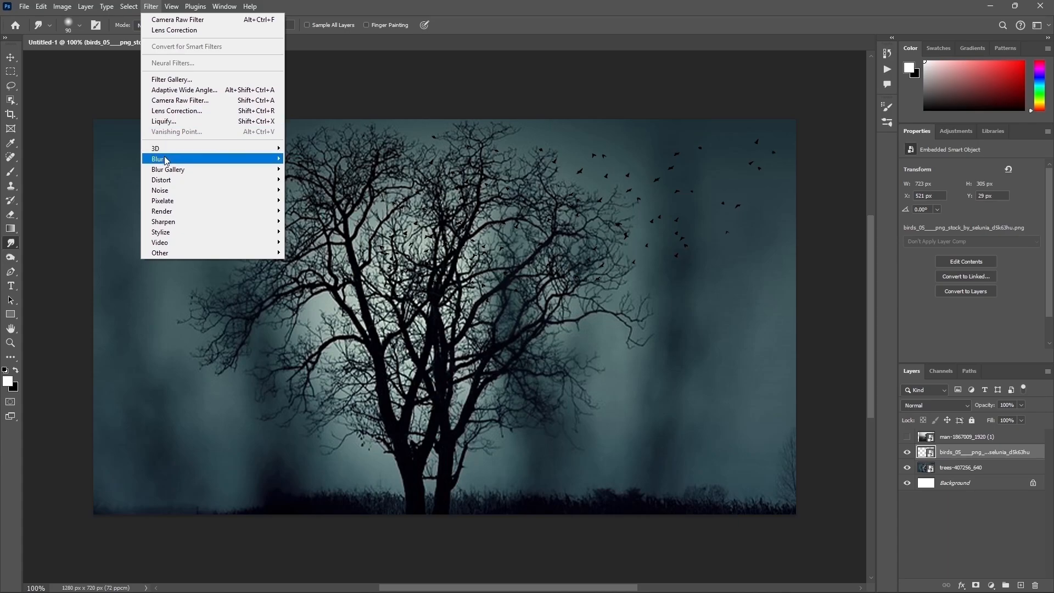
{"action": "mouse_move", "coordinate": [166, 160]}
{"action": "left_click", "coordinate": [329, 203]}
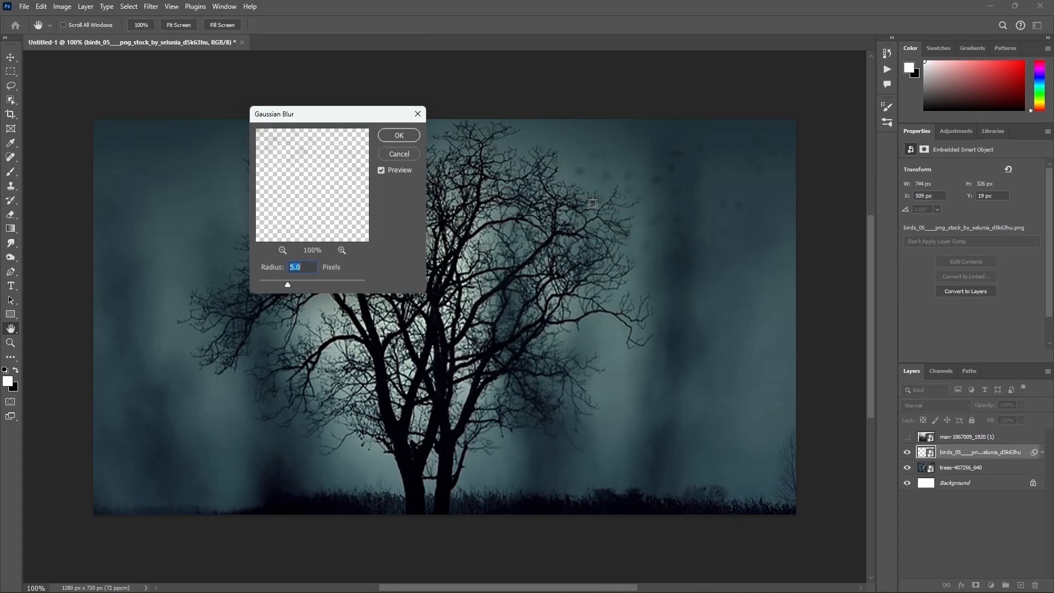
{"action": "left_click", "coordinate": [400, 135]}
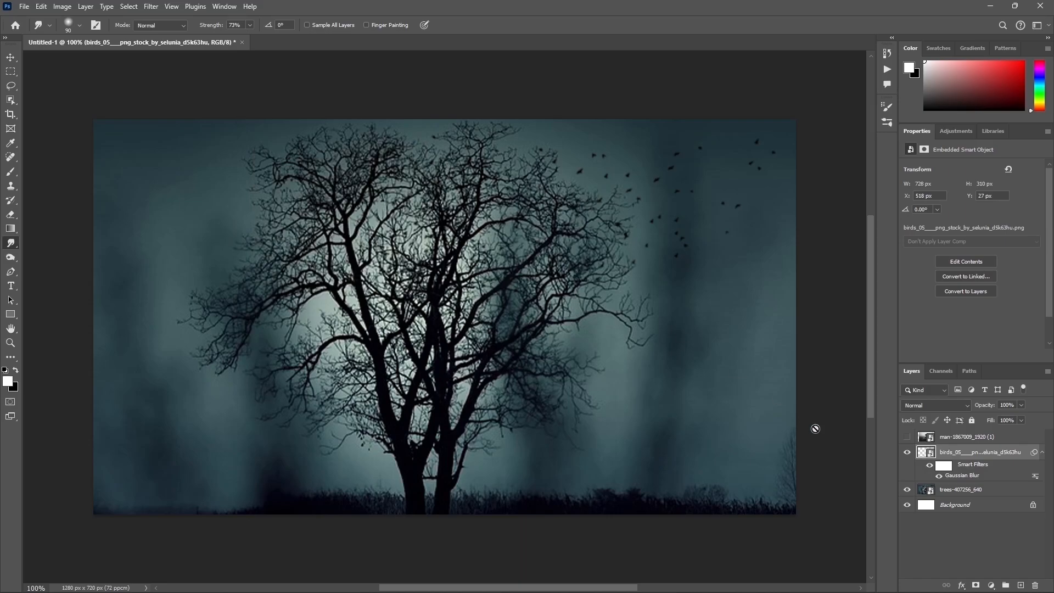
Step: Show the man layer, select its subject automatically and mask out his background
{"action": "left_click", "coordinate": [908, 437]}
{"action": "left_click", "coordinate": [945, 443]}
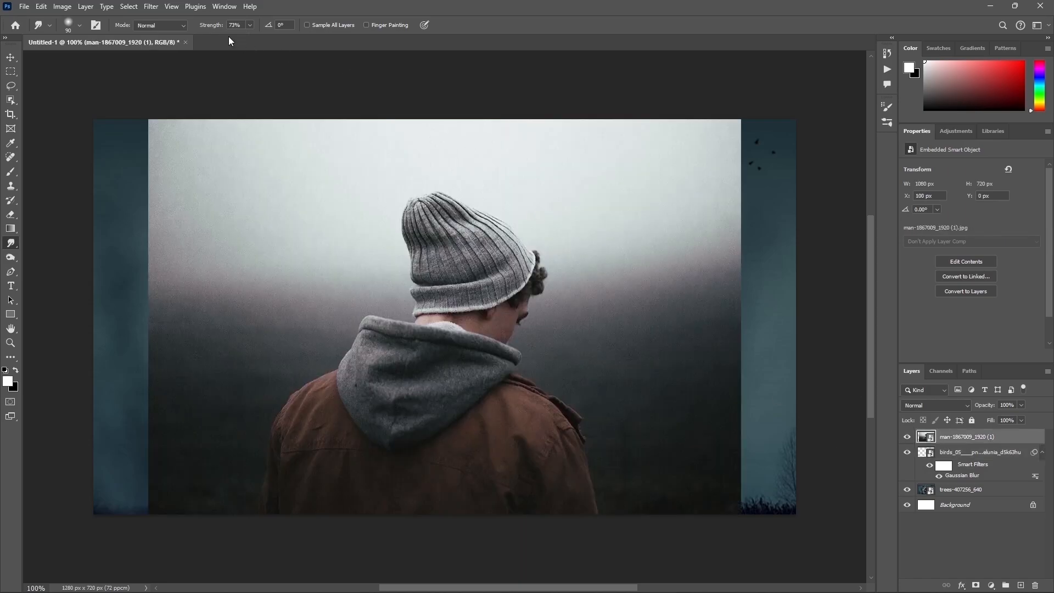
{"action": "left_click", "coordinate": [136, 7]}
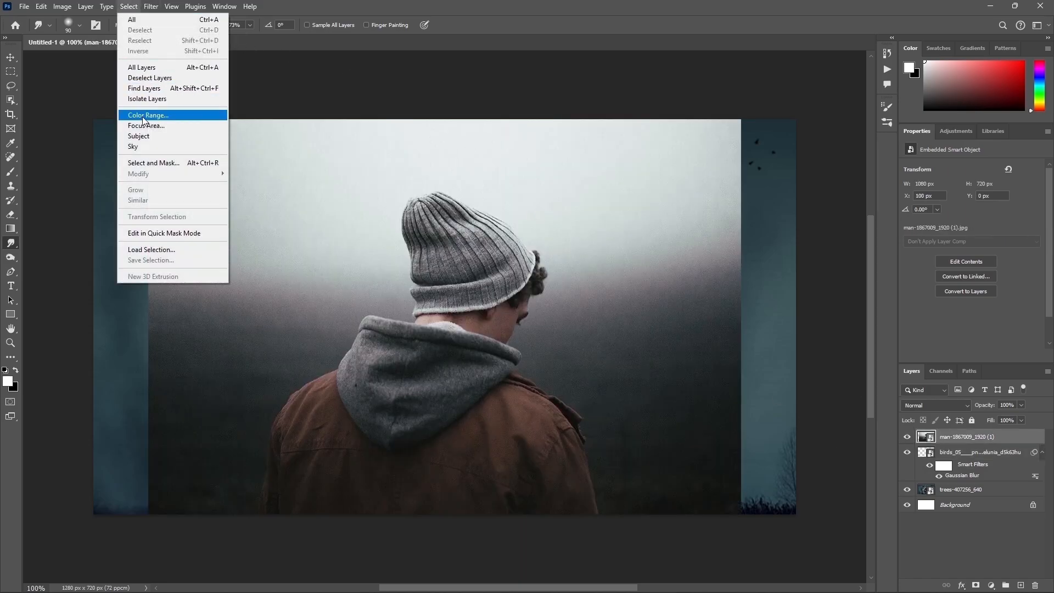
{"action": "left_click", "coordinate": [143, 137]}
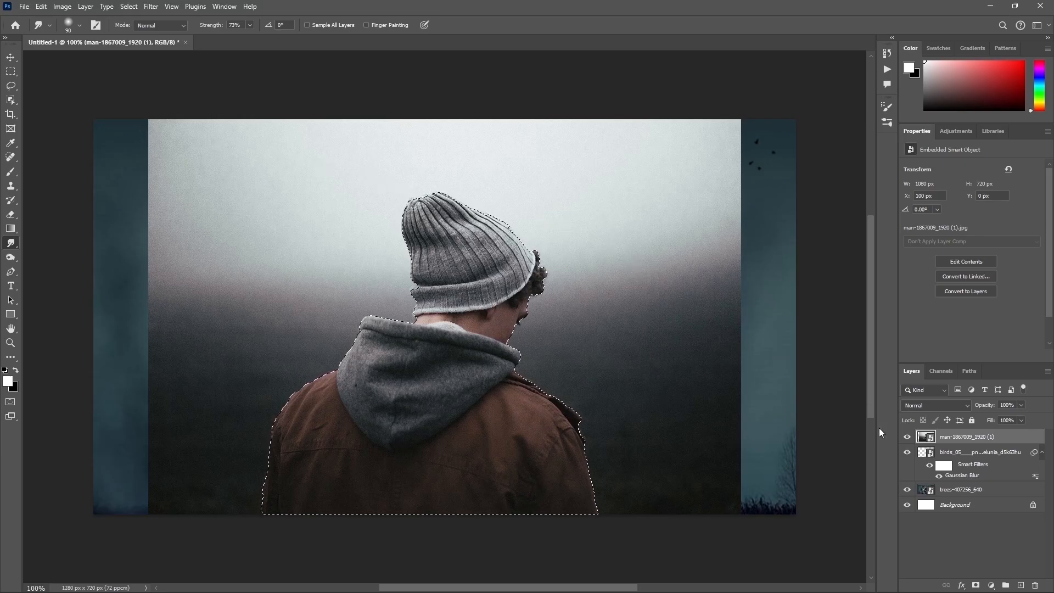
{"action": "left_click", "coordinate": [976, 585]}
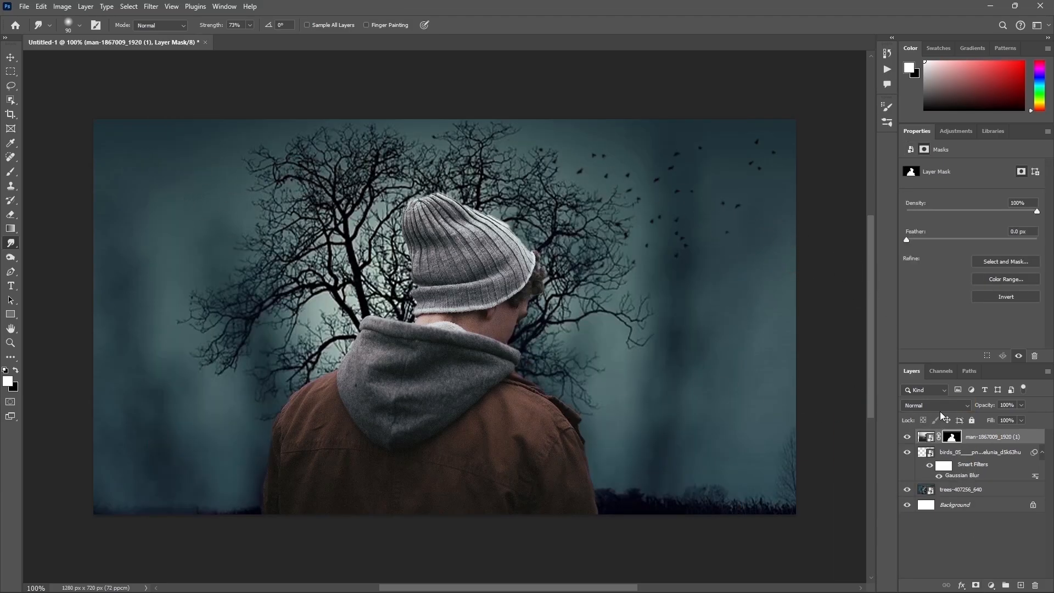
Step: Set up a black brush with 100% hardness and a size of 45 px for retouching the man's layer mask
{"action": "left_click", "coordinate": [14, 174]}
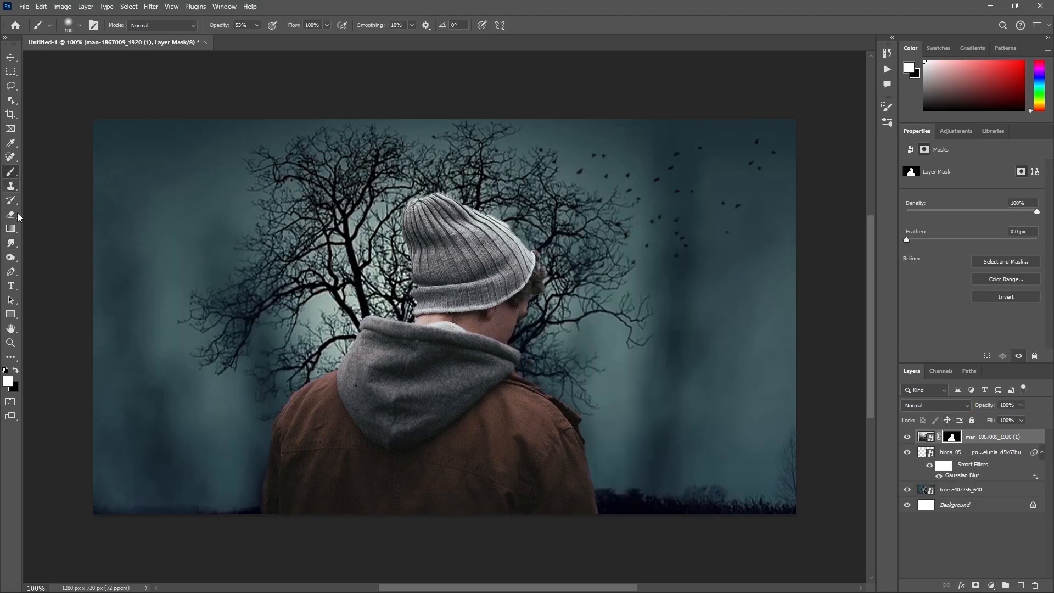
{"action": "left_click", "coordinate": [19, 372]}
{"action": "left_click", "coordinate": [79, 25]}
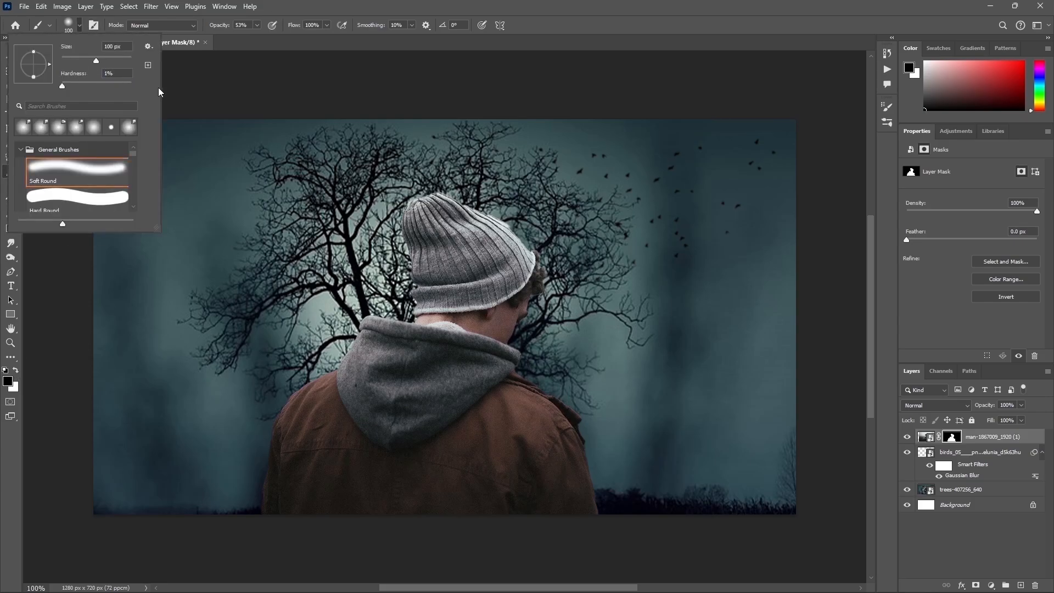
{"action": "left_click_drag", "start_coordinate": [120, 86], "coordinate": [190, 85]}
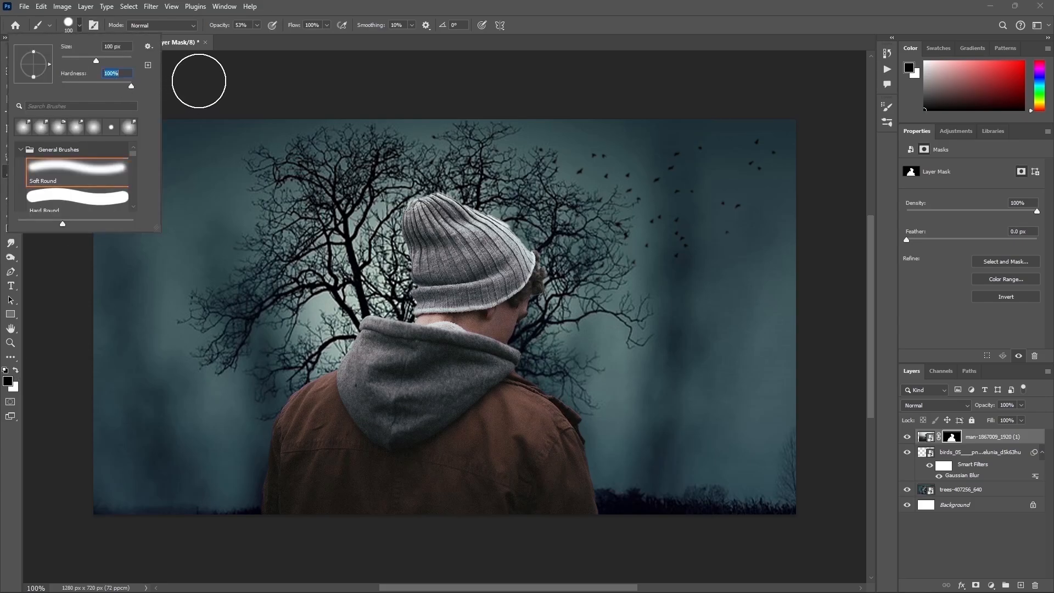
{"action": "left_click", "coordinate": [200, 82]}
{"action": "key", "text": "["}
{"action": "key", "text": "bracketleft"}
{"action": "key", "text": "bracketleft"}
{"action": "key", "text": "bracketleft"}
{"action": "key", "text": "bracketleft"}
{"action": "key", "text": "bracketleft"}
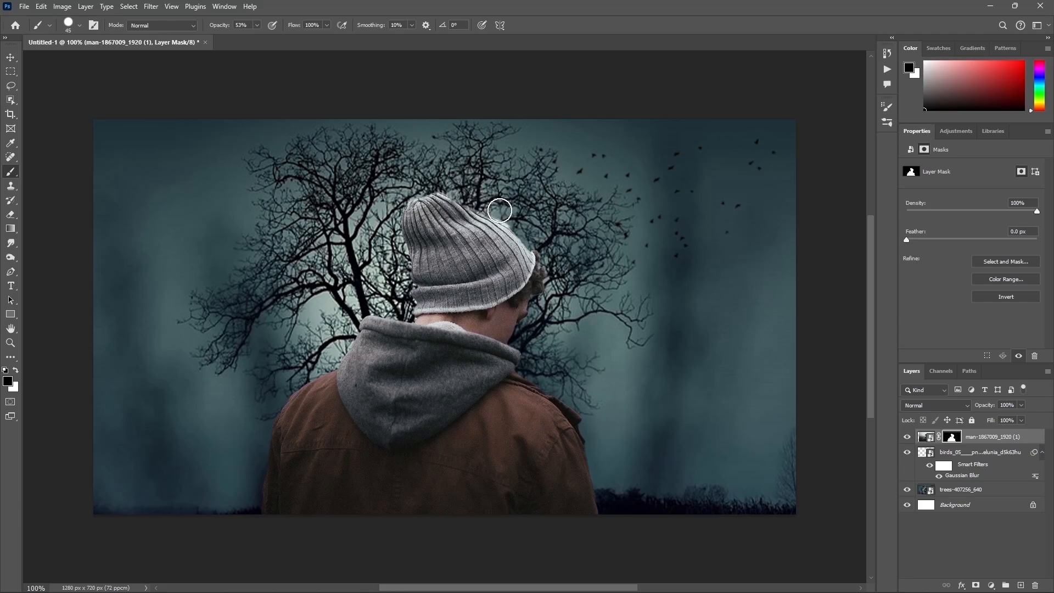
Step: Set the brush opacity to 100% and paint away the leftover background along the hat's right edge with a smaller brush
{"action": "key", "text": "bracketleft"}
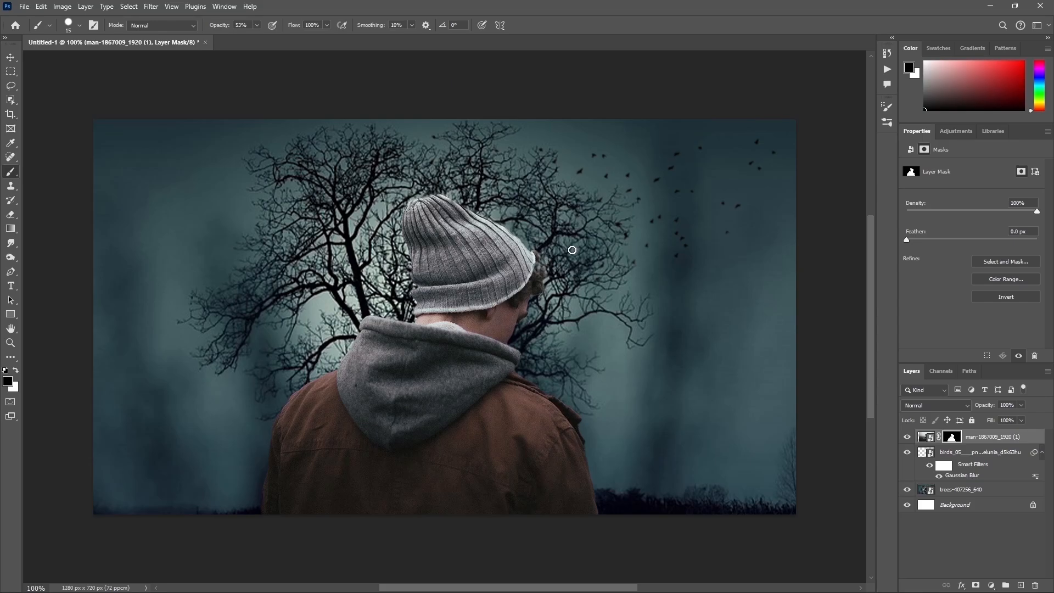
{"action": "left_click", "coordinate": [259, 24]}
{"action": "key", "text": "bracketright"}
{"action": "left_click_drag", "start_coordinate": [497, 209], "coordinate": [535, 244]}
{"action": "key", "text": "bracketleft"}
Step: Scale the man layer down to 89.58%, keeping his lower edge on the bottom of the canvas
{"action": "left_click", "coordinate": [927, 431]}
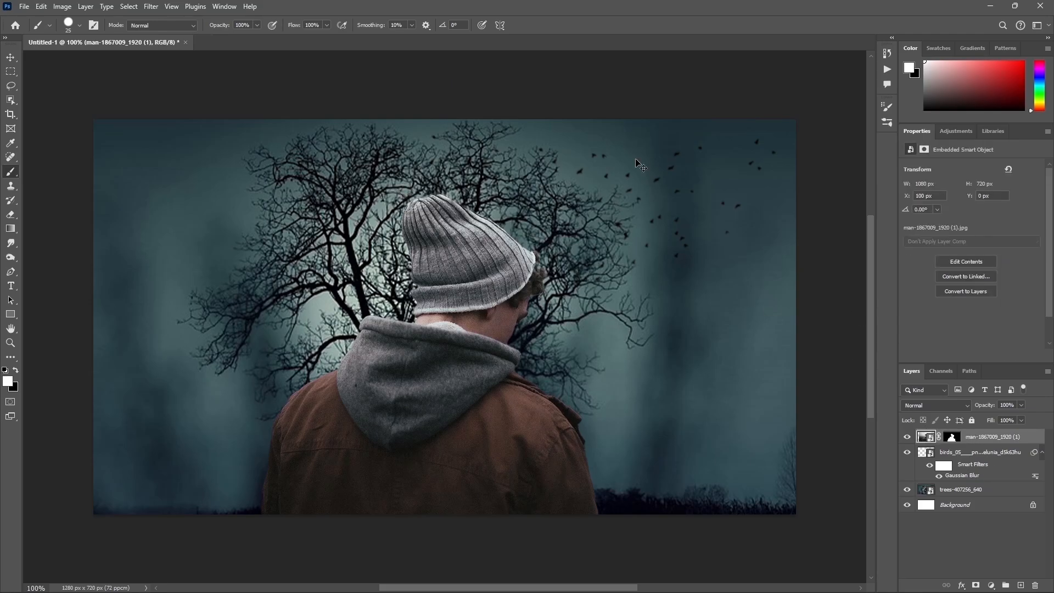
{"action": "key", "text": "ctrl+t"}
{"action": "left_click_drag", "start_coordinate": [444, 120], "coordinate": [446, 160]}
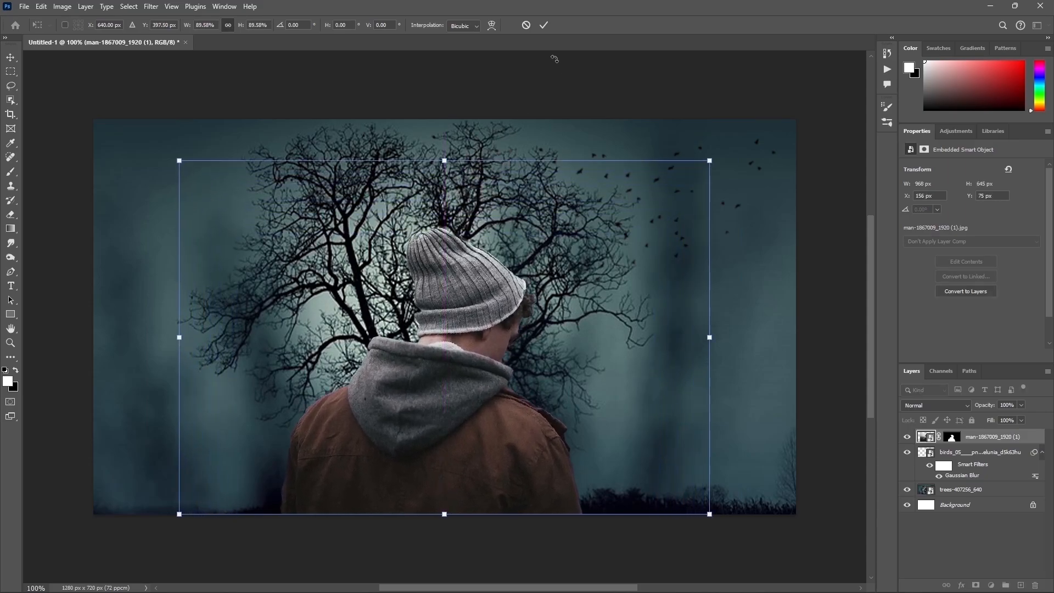
{"action": "left_click", "coordinate": [547, 23]}
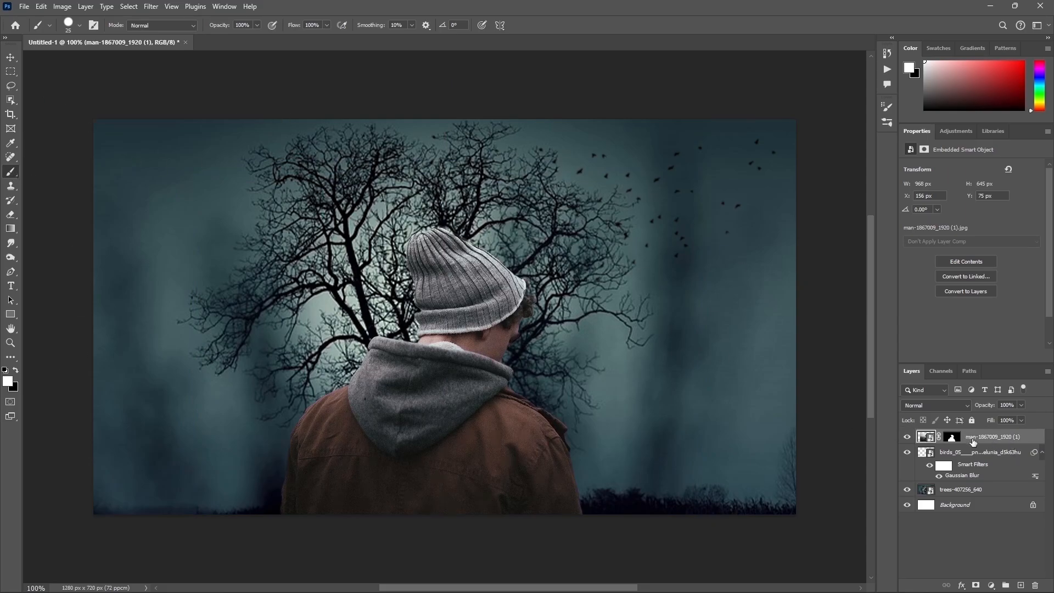
Step: Touch up the man's layer mask at the hat's right edge beside the hair, alternating black and white, then reselect the layer's image
{"action": "left_click", "coordinate": [952, 437]}
{"action": "key", "text": "x"}
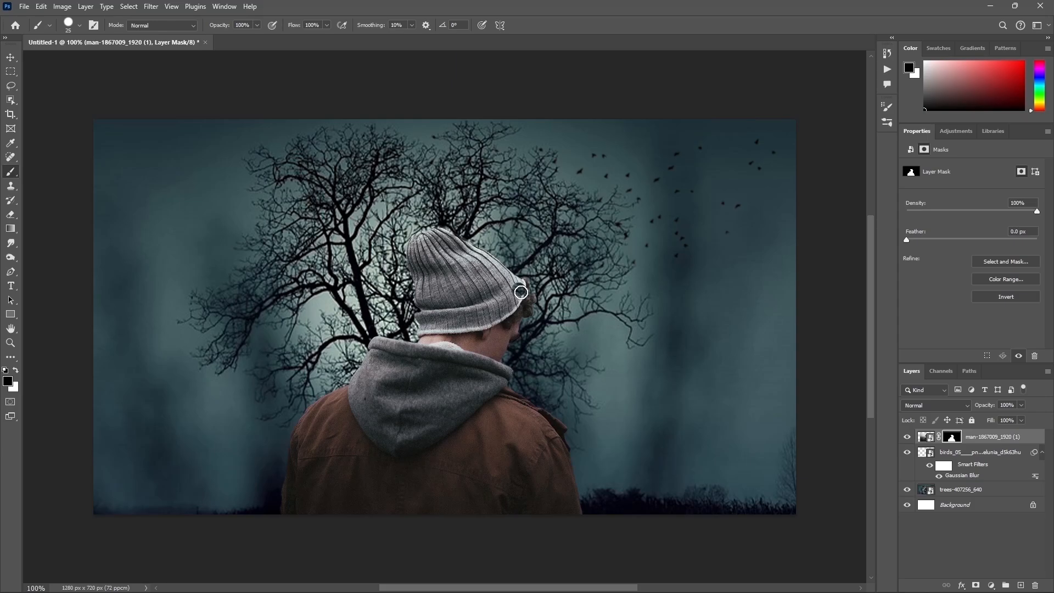
{"action": "key", "text": "x"}
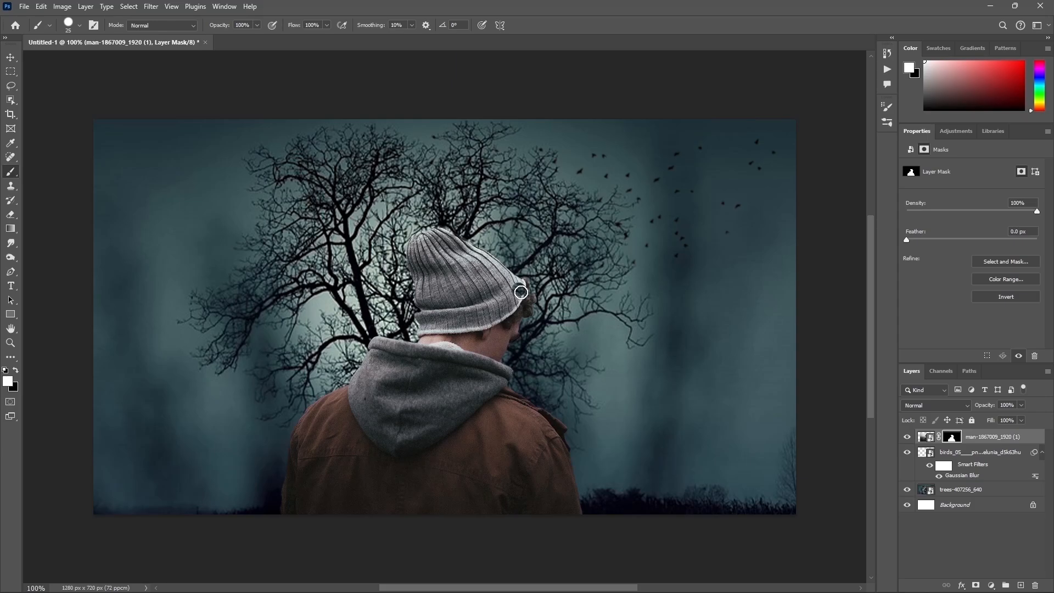
{"action": "left_click", "coordinate": [926, 437]}
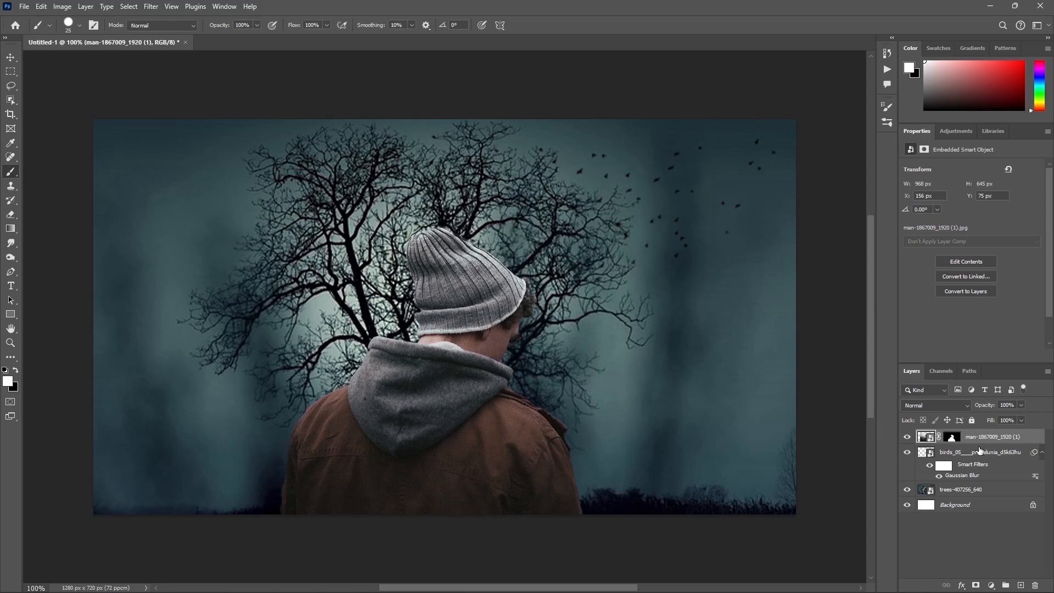
Step: Stamp all visible layers into a new top layer named "shift ctrl alt e" and duplicate it
{"action": "key", "text": "ctrl+shift+alt+e"}
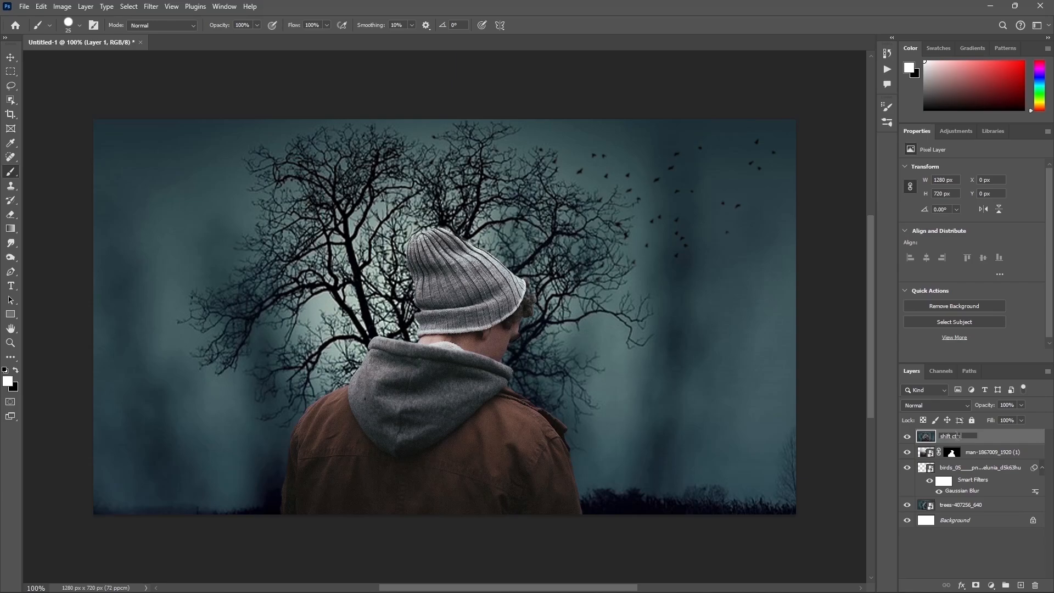
{"action": "key", "text": "Return"}
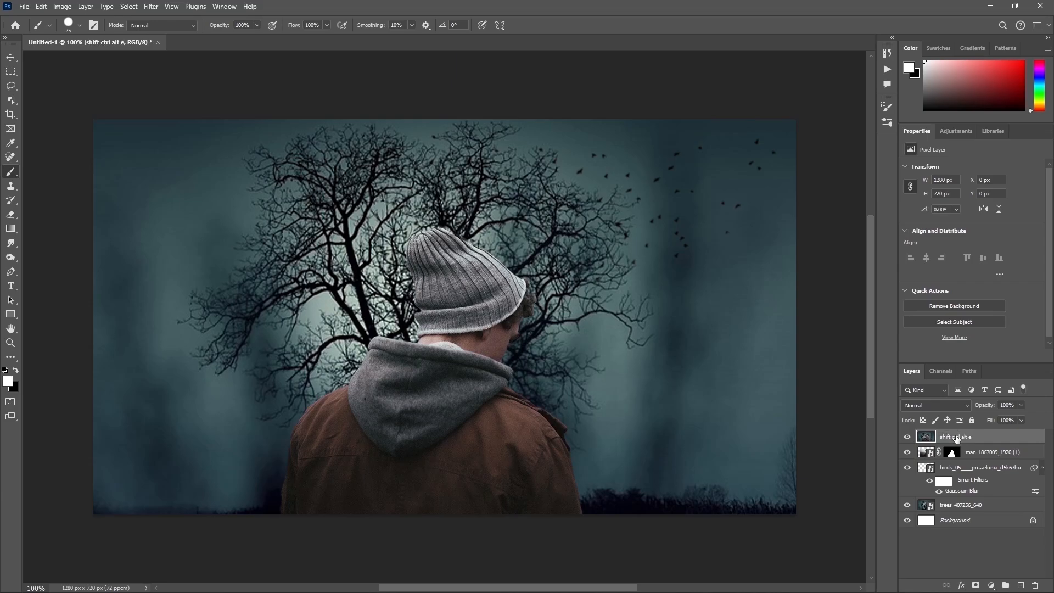
{"action": "key", "text": "ctrl+j"}
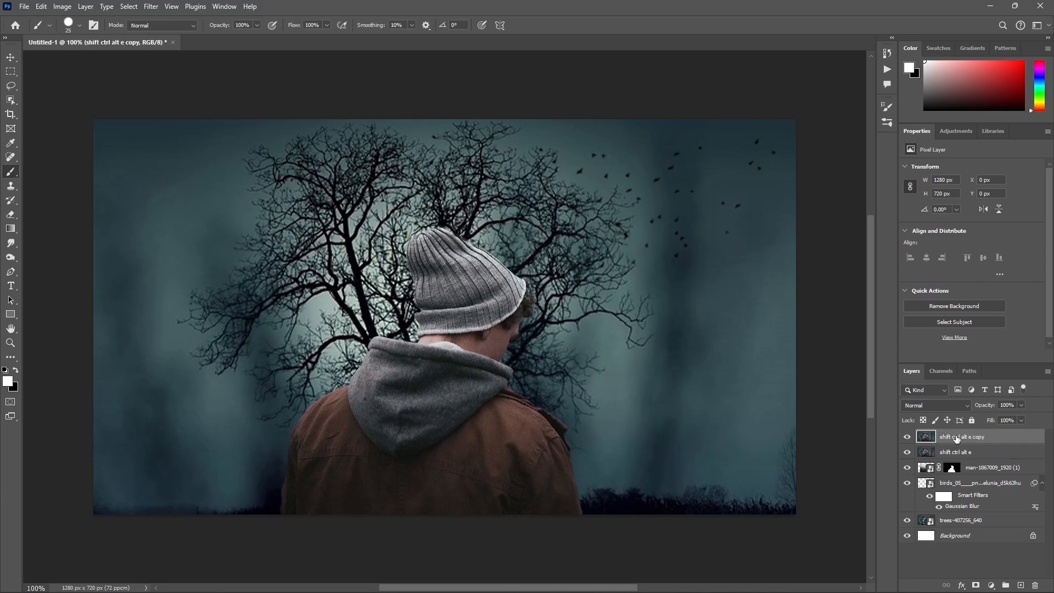
Step: Try the Overlay blend mode on the duplicated merged layer
{"action": "left_click", "coordinate": [929, 405]}
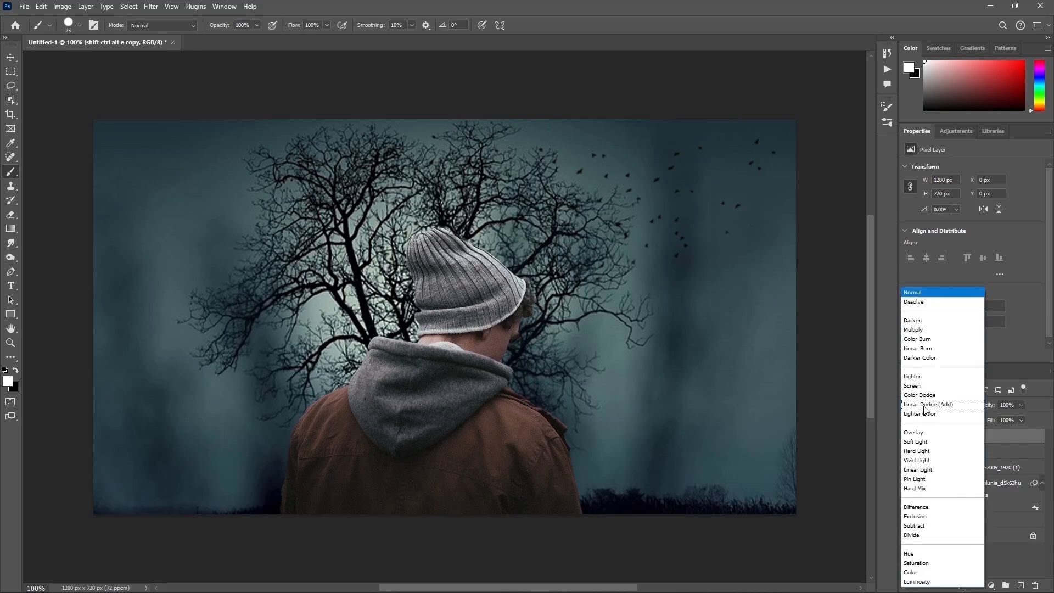
{"action": "left_click", "coordinate": [921, 432]}
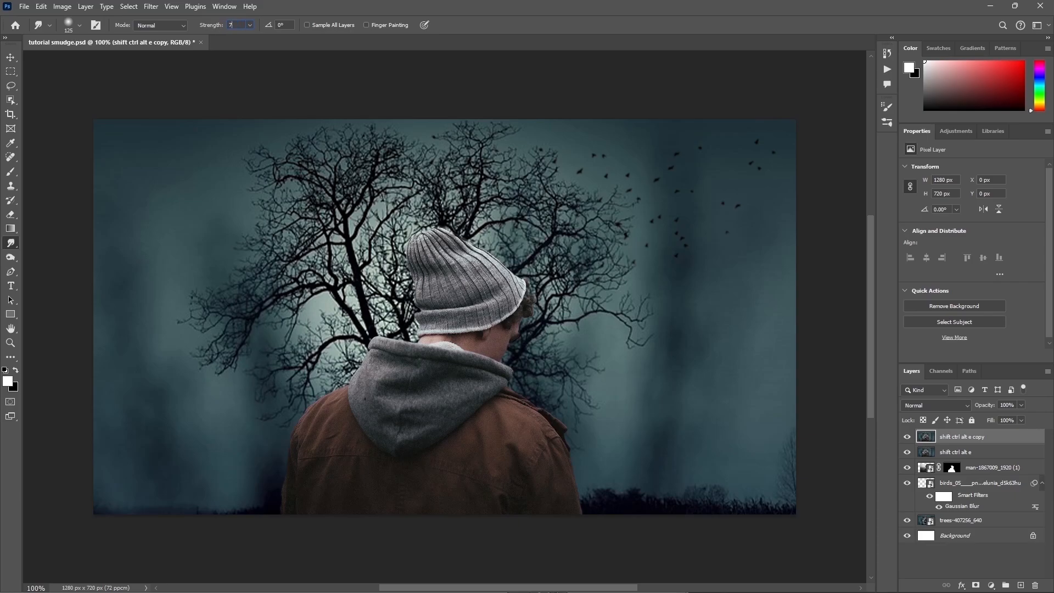
Step: Set the Smudge strength to 73% and smear the tree branches outward from around the man's head toward the canvas edges
{"action": "type", "text": "3"}
{"action": "key", "text": "Return"}
{"action": "mouse_move", "coordinate": [558, 289]}
{"action": "left_mouse_down"}
{"action": "mouse_move", "coordinate": [809, 369]}
{"action": "mouse_move", "coordinate": [775, 385]}
{"action": "mouse_move", "coordinate": [571, 318]}
{"action": "left_mouse_up"}
{"action": "mouse_move", "coordinate": [598, 221]}
{"action": "left_mouse_down"}
{"action": "mouse_move", "coordinate": [821, 209]}
{"action": "mouse_move", "coordinate": [860, 224]}
{"action": "left_mouse_up"}
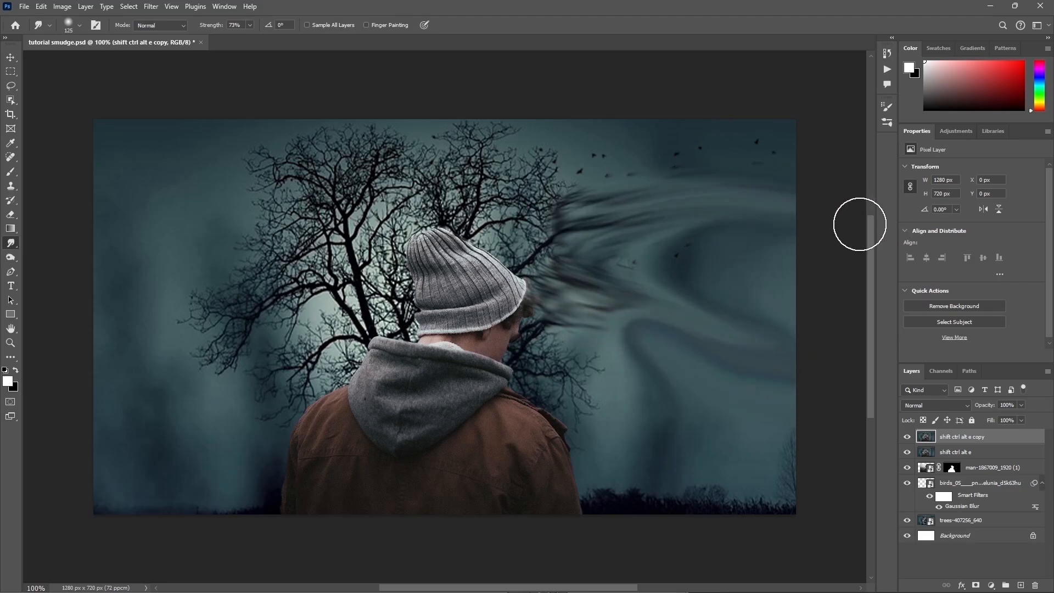
{"action": "left_click_drag", "start_coordinate": [534, 176], "coordinate": [772, 113]}
{"action": "mouse_move", "coordinate": [427, 182]}
{"action": "left_mouse_down"}
{"action": "mouse_move", "coordinate": [425, 121]}
{"action": "mouse_move", "coordinate": [379, 112]}
{"action": "left_mouse_up"}
{"action": "left_click_drag", "start_coordinate": [309, 248], "coordinate": [98, 216]}
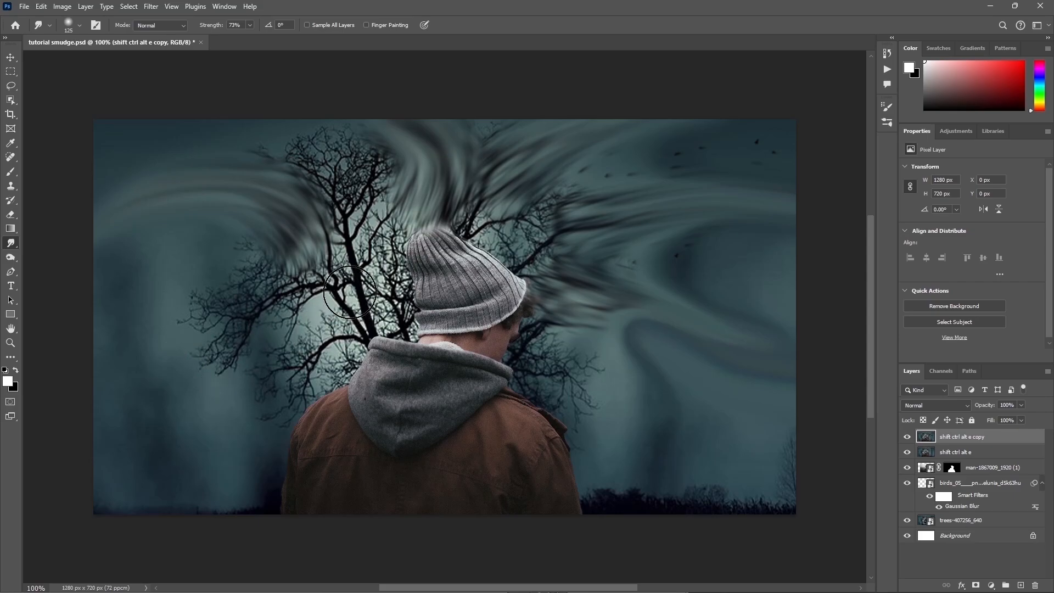
{"action": "mouse_move", "coordinate": [350, 291]}
{"action": "left_mouse_down"}
{"action": "mouse_move", "coordinate": [203, 313]}
{"action": "mouse_move", "coordinate": [124, 343]}
{"action": "left_mouse_up"}
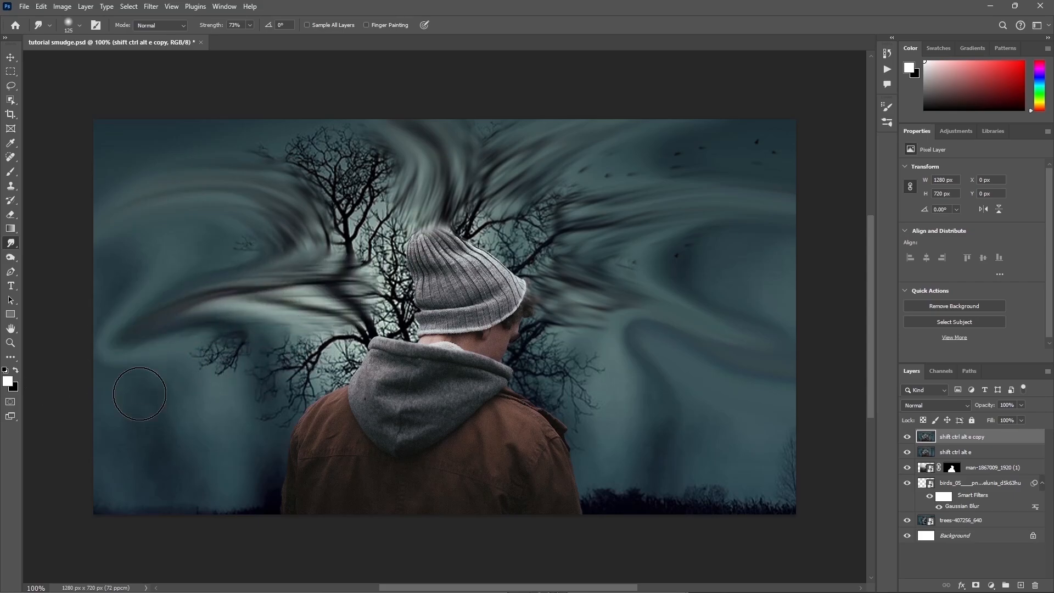
{"action": "left_click_drag", "start_coordinate": [304, 343], "coordinate": [97, 392]}
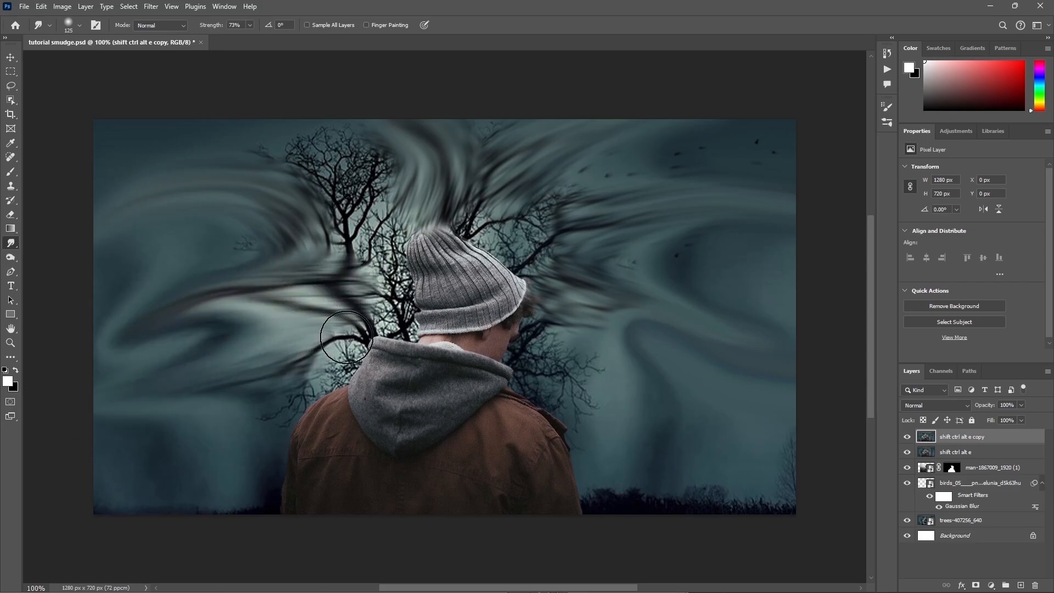
Step: Smudge the branches right of the head and above the hat further into long curved streaks
{"action": "mouse_move", "coordinate": [561, 285]}
{"action": "left_mouse_down"}
{"action": "mouse_move", "coordinate": [647, 391]}
{"action": "mouse_move", "coordinate": [730, 423]}
{"action": "left_mouse_up"}
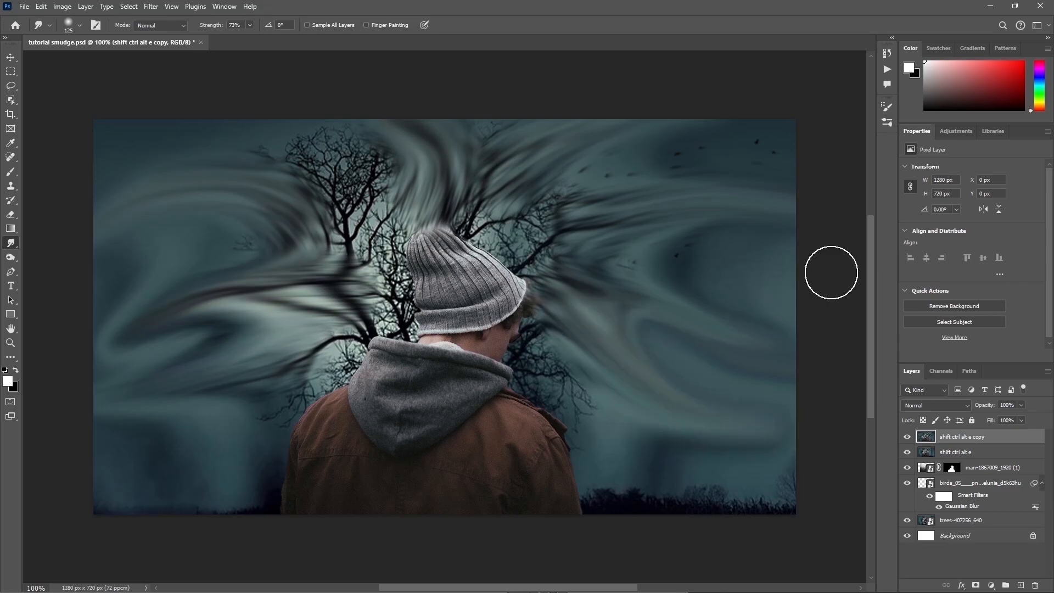
{"action": "mouse_move", "coordinate": [558, 315]}
{"action": "left_mouse_down"}
{"action": "mouse_move", "coordinate": [623, 416]}
{"action": "mouse_move", "coordinate": [793, 429]}
{"action": "left_mouse_up"}
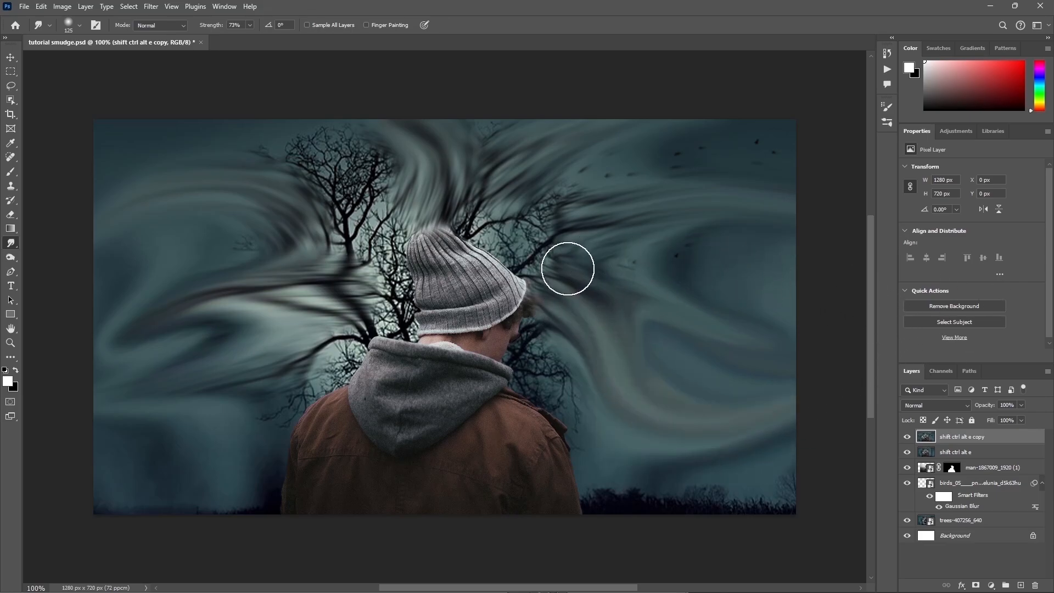
{"action": "mouse_move", "coordinate": [568, 268]}
{"action": "left_mouse_down"}
{"action": "mouse_move", "coordinate": [583, 285]}
{"action": "mouse_move", "coordinate": [609, 274]}
{"action": "mouse_move", "coordinate": [551, 243]}
{"action": "mouse_move", "coordinate": [608, 224]}
{"action": "mouse_move", "coordinate": [844, 231]}
{"action": "left_mouse_up"}
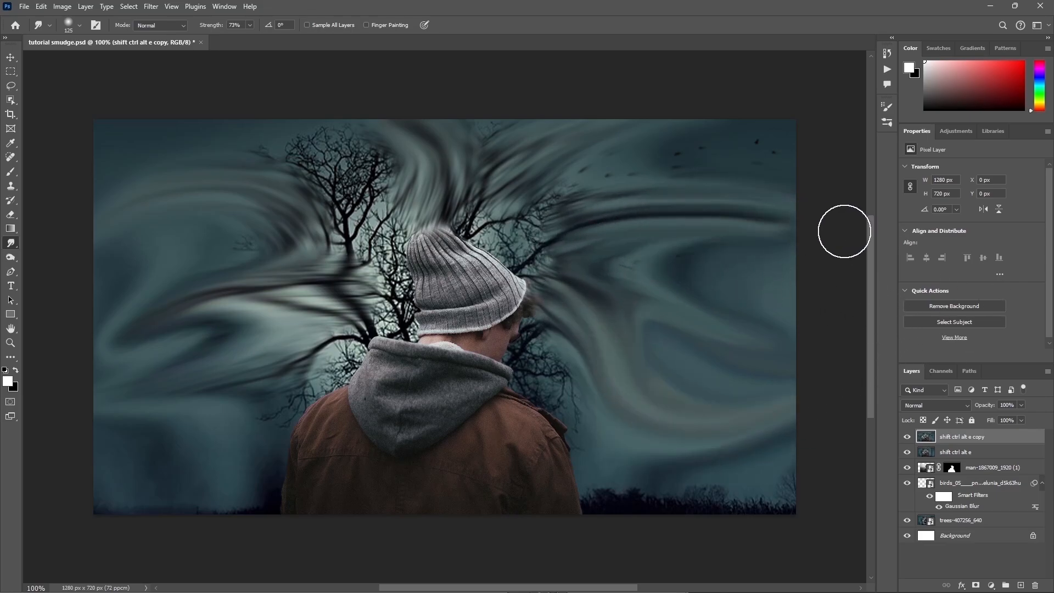
{"action": "mouse_move", "coordinate": [574, 233]}
{"action": "left_mouse_down"}
{"action": "mouse_move", "coordinate": [648, 217]}
{"action": "mouse_move", "coordinate": [842, 249]}
{"action": "left_mouse_up"}
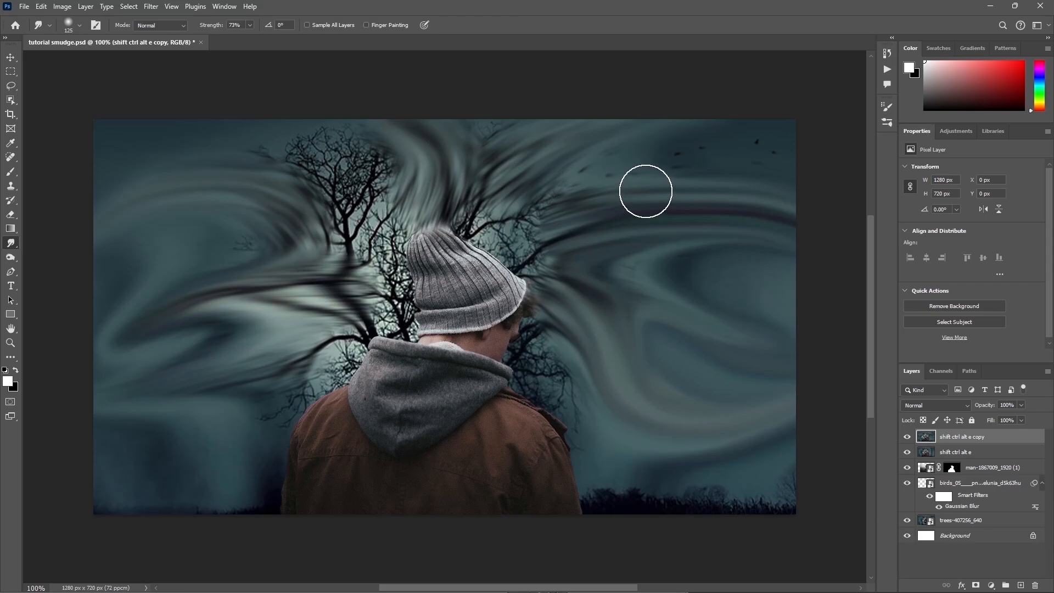
{"action": "left_click_drag", "start_coordinate": [513, 188], "coordinate": [582, 137]}
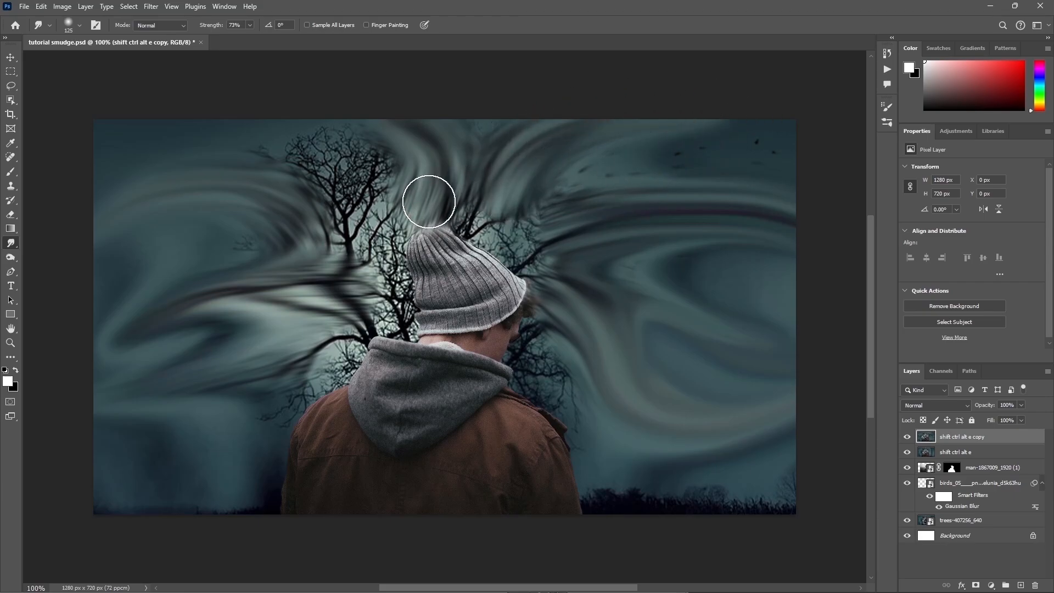
{"action": "left_click_drag", "start_coordinate": [429, 200], "coordinate": [417, 110]}
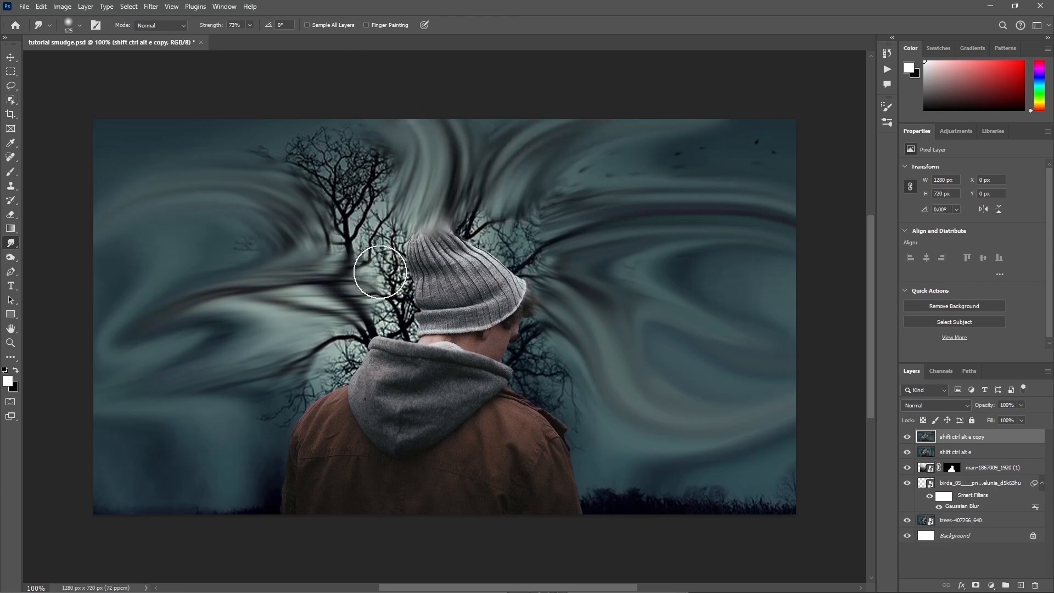
Step: Undo a smudge stroke across the branches left of the head and smear the lower-left streaks outward instead
{"action": "left_click_drag", "start_coordinate": [382, 272], "coordinate": [53, 328]}
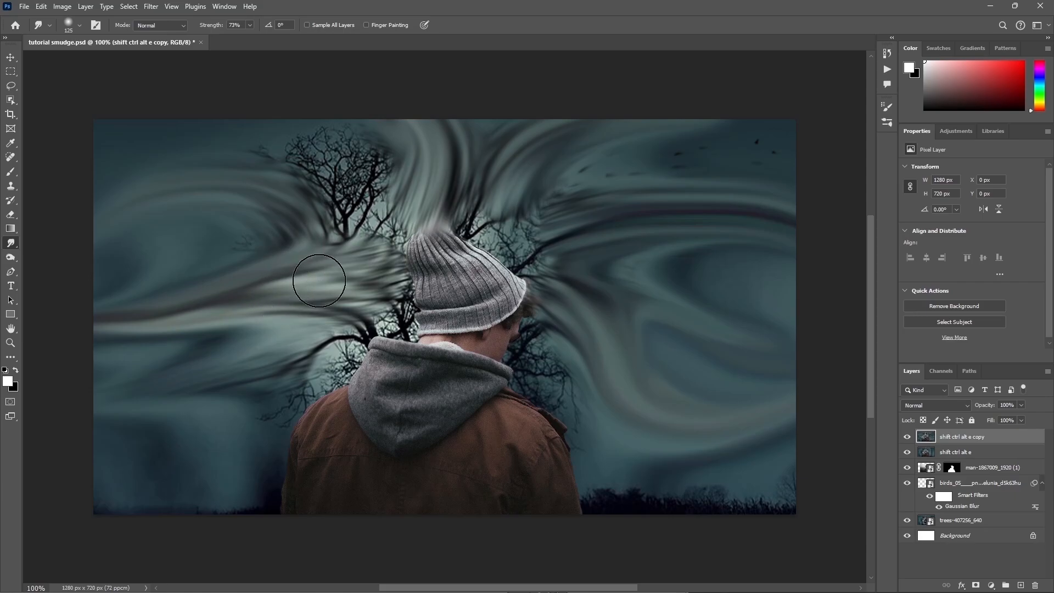
{"action": "key", "text": "ctrl+z"}
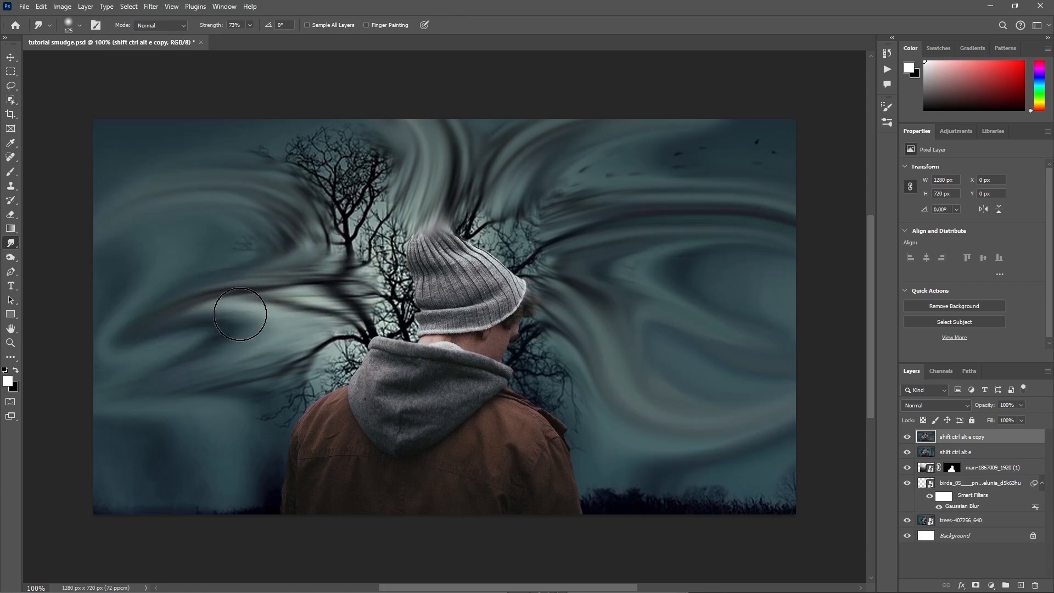
{"action": "left_click_drag", "start_coordinate": [270, 357], "coordinate": [125, 422]}
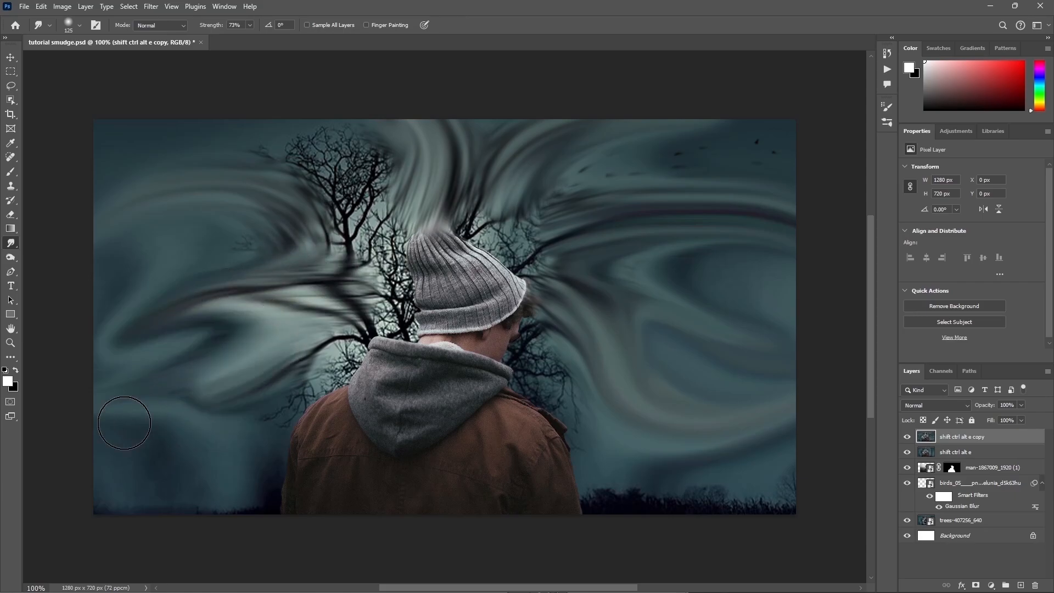
Step: Set the smudged copy layer to Overlay and smudge its streaks further on both sides of the man
{"action": "left_click", "coordinate": [931, 406]}
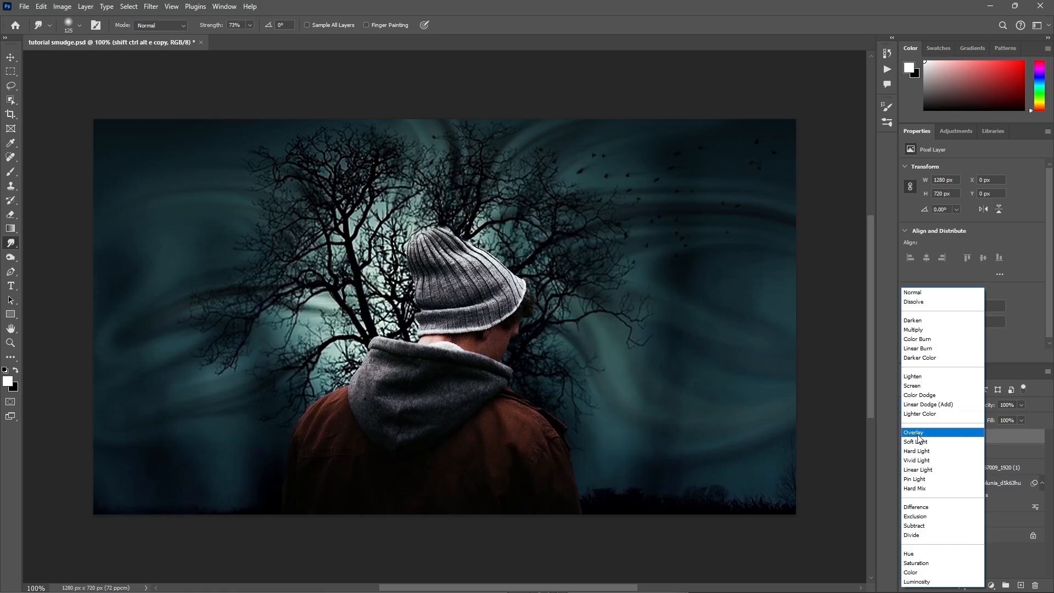
{"action": "left_click", "coordinate": [914, 432]}
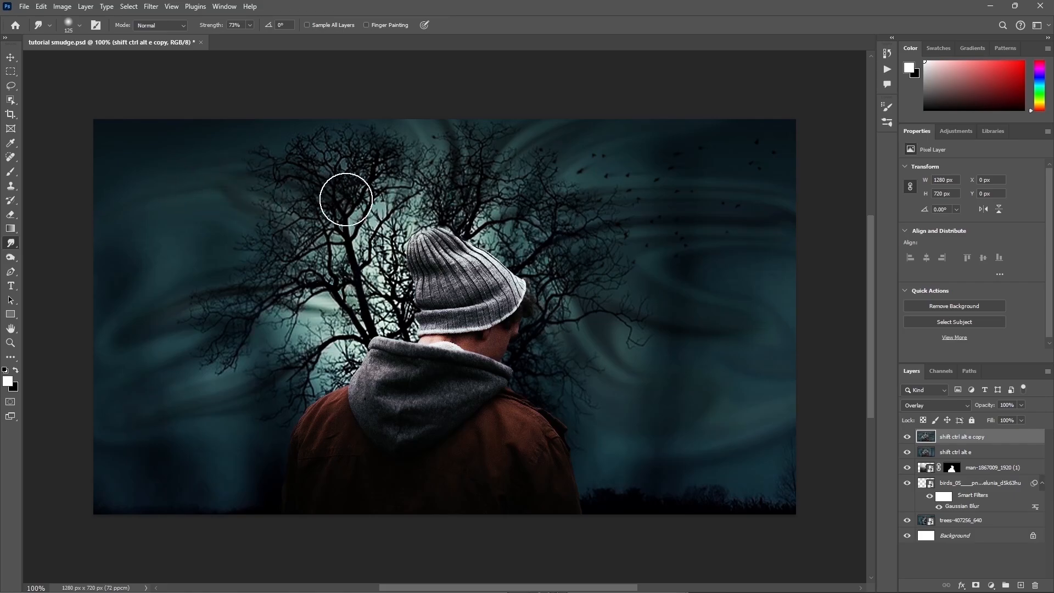
{"action": "mouse_move", "coordinate": [346, 199]}
{"action": "left_mouse_down"}
{"action": "mouse_move", "coordinate": [191, 178]}
{"action": "mouse_move", "coordinate": [116, 217]}
{"action": "left_mouse_up"}
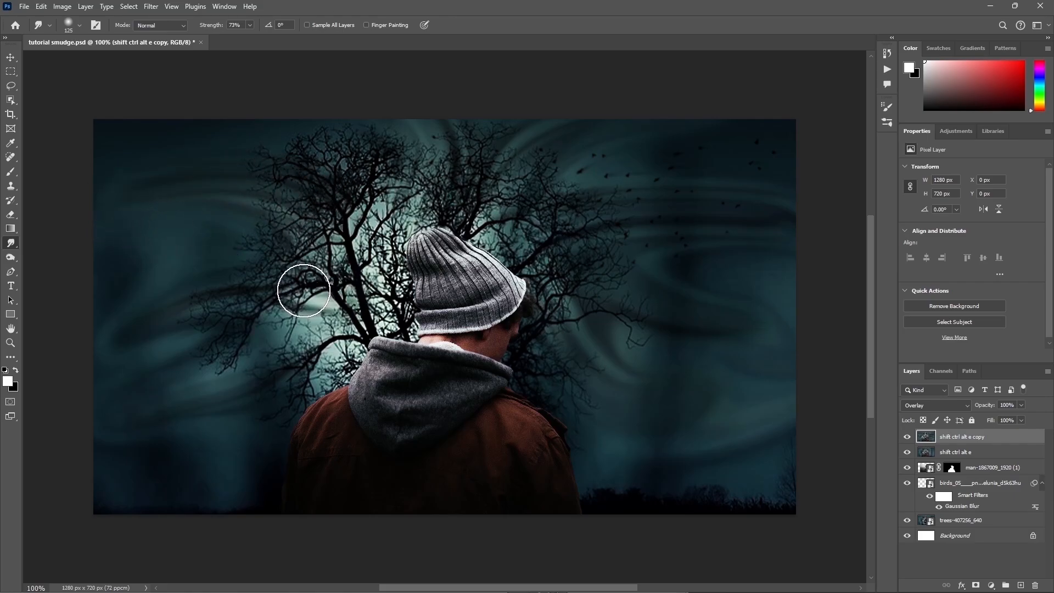
{"action": "mouse_move", "coordinate": [306, 287]}
{"action": "left_mouse_down"}
{"action": "mouse_move", "coordinate": [242, 288]}
{"action": "mouse_move", "coordinate": [178, 324]}
{"action": "mouse_move", "coordinate": [142, 313]}
{"action": "left_mouse_up"}
{"action": "mouse_move", "coordinate": [337, 281]}
{"action": "left_mouse_down"}
{"action": "mouse_move", "coordinate": [223, 322]}
{"action": "mouse_move", "coordinate": [152, 318]}
{"action": "mouse_move", "coordinate": [99, 268]}
{"action": "left_mouse_up"}
{"action": "left_click_drag", "start_coordinate": [153, 408], "coordinate": [60, 463]}
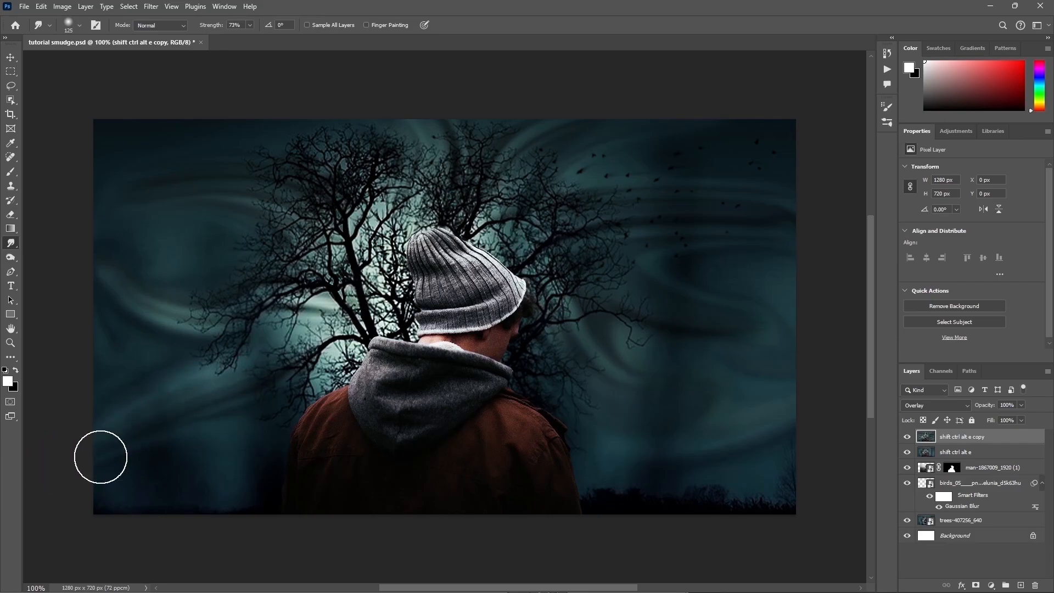
{"action": "left_click_drag", "start_coordinate": [662, 329], "coordinate": [788, 325]}
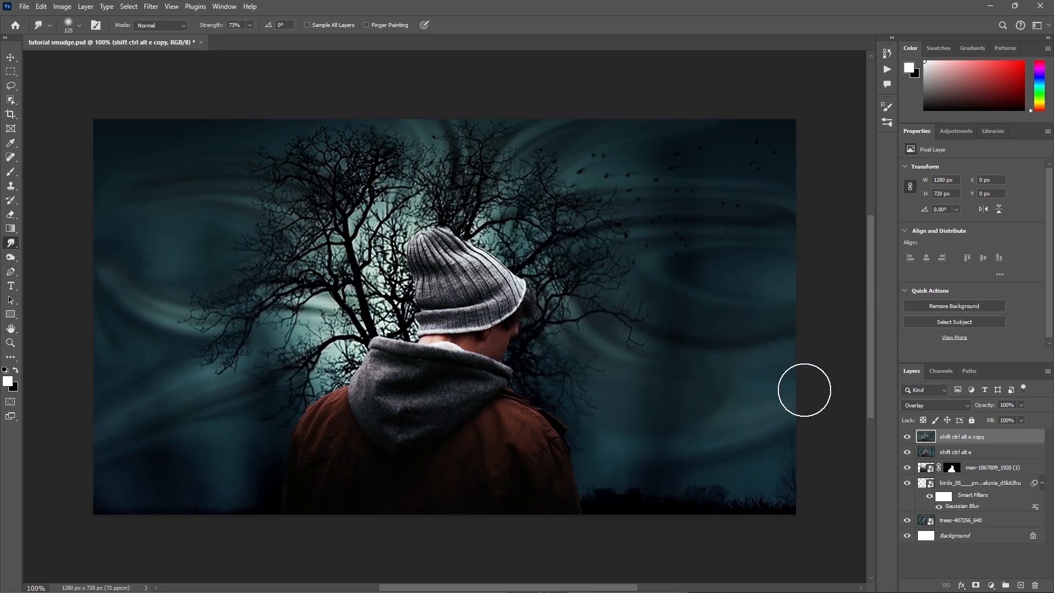
{"action": "left_click_drag", "start_coordinate": [586, 395], "coordinate": [842, 401]}
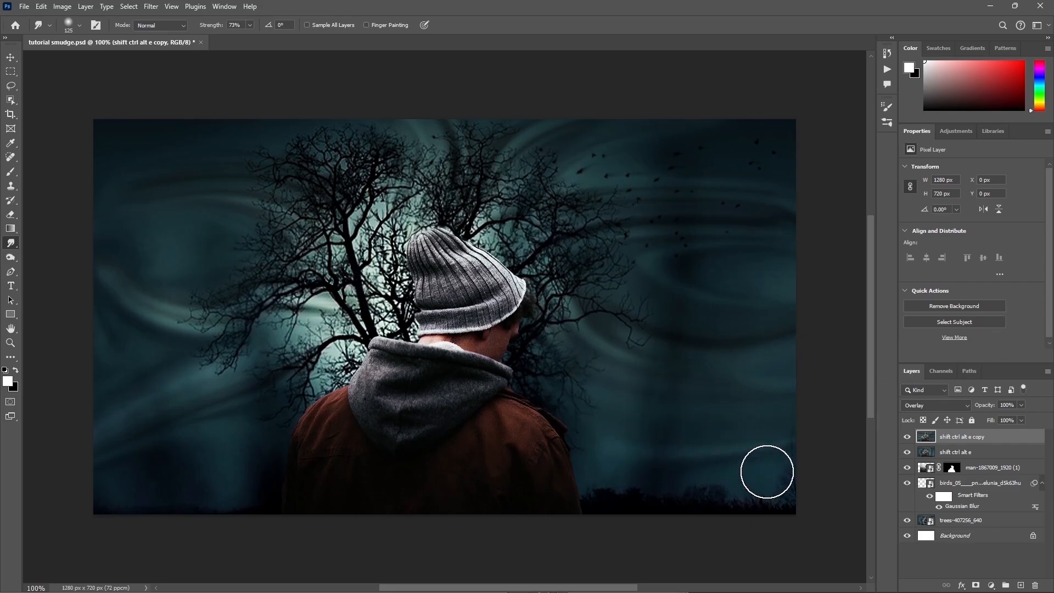
{"action": "mouse_move", "coordinate": [761, 446]}
{"action": "left_mouse_down"}
{"action": "mouse_move", "coordinate": [709, 407]}
{"action": "mouse_move", "coordinate": [639, 385]}
{"action": "left_mouse_up"}
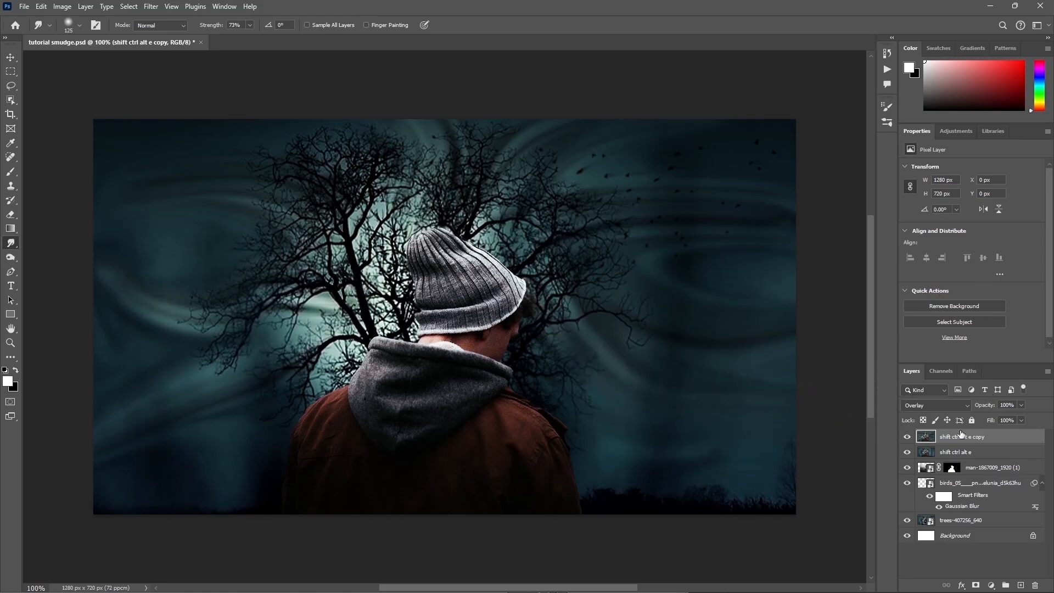
Step: Add a new empty layer on top and reduce the Brush tool's hardness to its minimum at 25 px
{"action": "left_click", "coordinate": [1019, 585]}
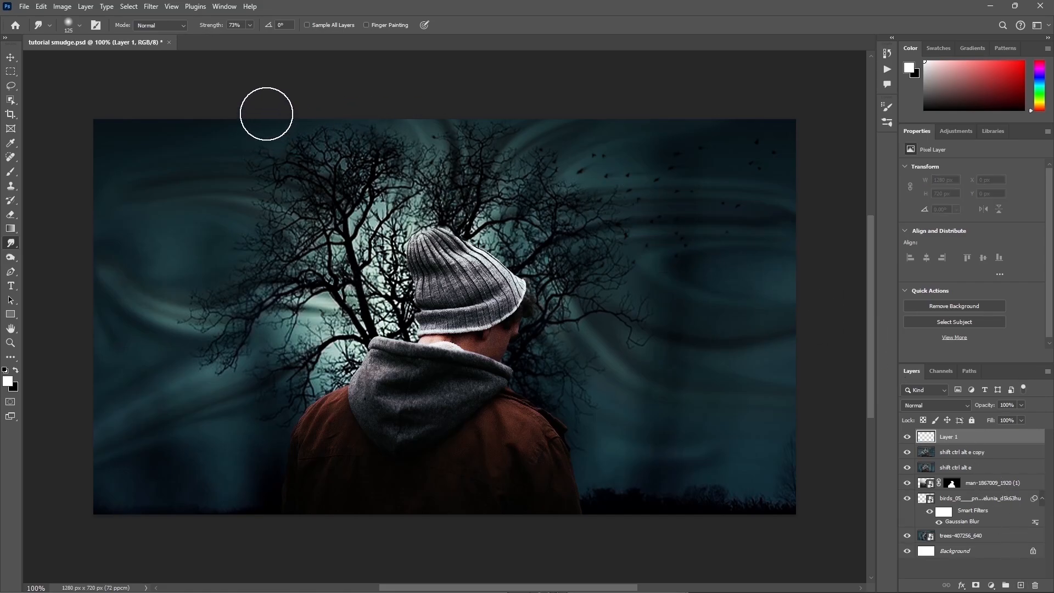
{"action": "left_click", "coordinate": [10, 172]}
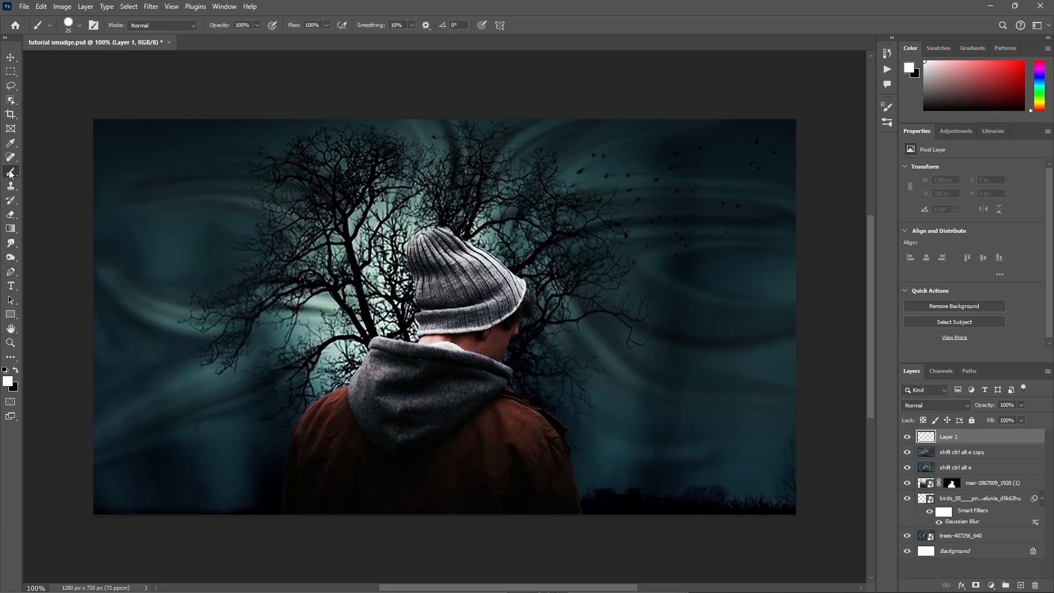
{"action": "left_click", "coordinate": [77, 26]}
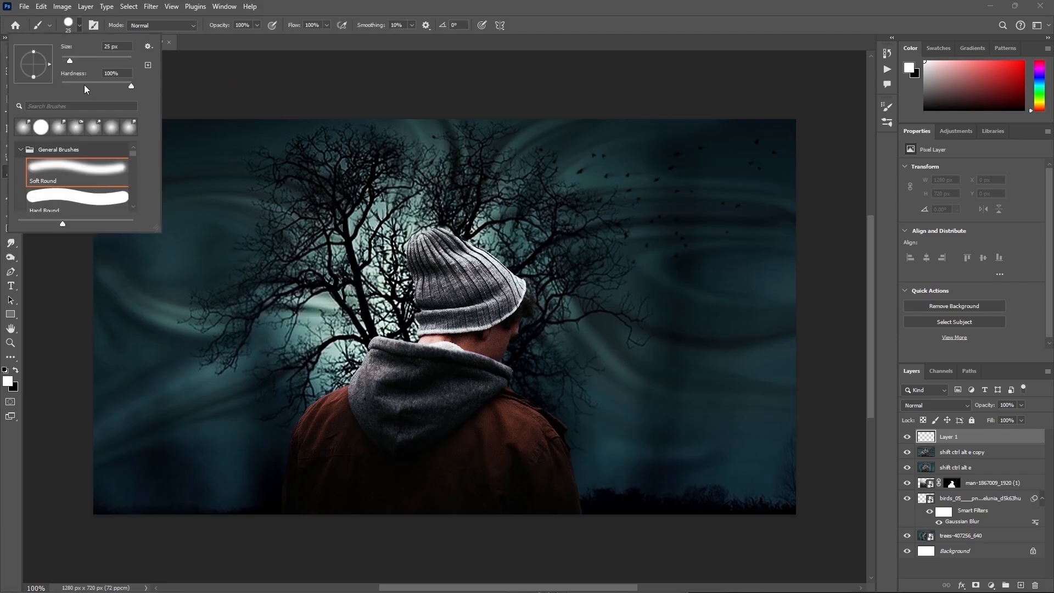
{"action": "left_click_drag", "start_coordinate": [84, 85], "coordinate": [54, 86]}
{"action": "left_click", "coordinate": [195, 124]}
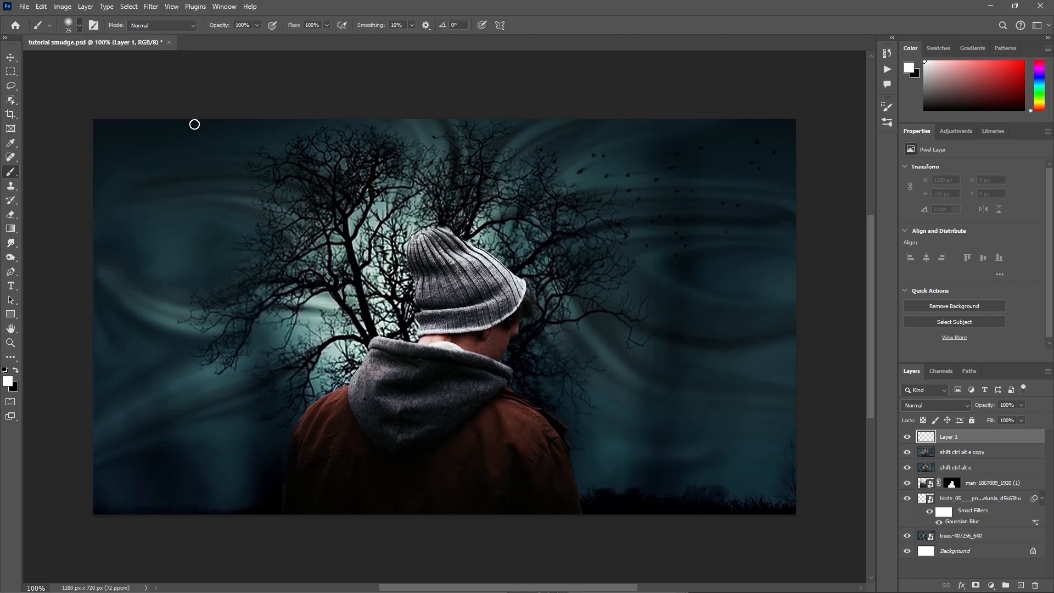
Step: Use white as the foreground colour and set the new empty layer's blend mode to Overlay
{"action": "left_click", "coordinate": [8, 383]}
{"action": "left_click", "coordinate": [980, 132]}
{"action": "left_click", "coordinate": [927, 404]}
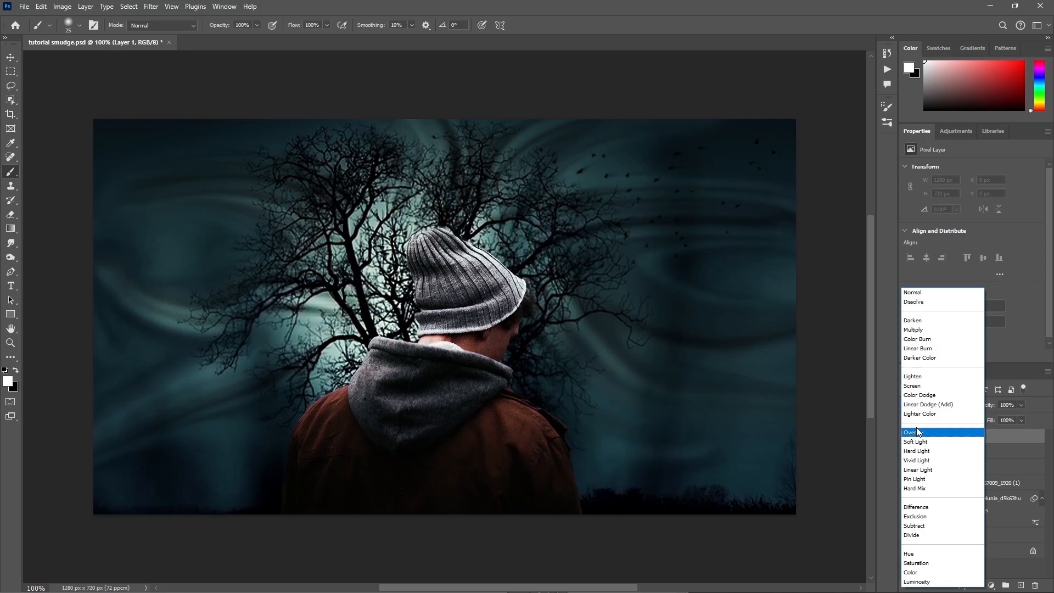
{"action": "left_click", "coordinate": [916, 432]}
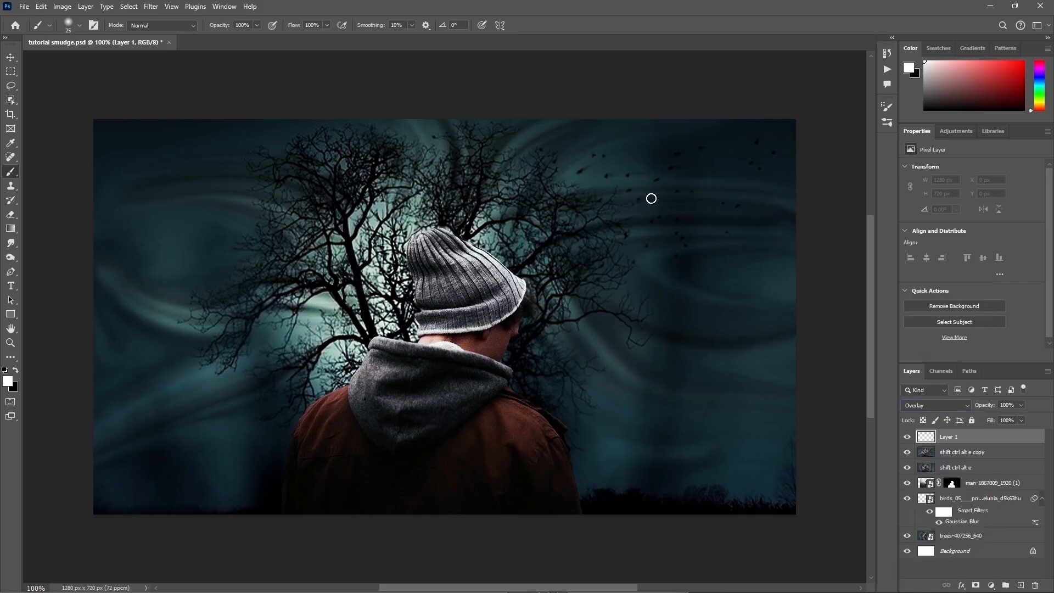
Step: Enlarge the brush to 125 px and paint white highlights along the middle and lower streaks left of the man
{"action": "key", "text": "bracketright"}
{"action": "key", "text": "bracketright"}
{"action": "key", "text": "bracketright"}
{"action": "key", "text": "bracketright"}
{"action": "key", "text": "bracketright"}
{"action": "key", "text": "bracketright"}
{"action": "key", "text": "bracketright"}
{"action": "key", "text": "bracketright"}
{"action": "key", "text": "bracketright"}
{"action": "mouse_move", "coordinate": [254, 314]}
{"action": "left_mouse_down"}
{"action": "mouse_move", "coordinate": [204, 315]}
{"action": "mouse_move", "coordinate": [134, 282]}
{"action": "left_mouse_up"}
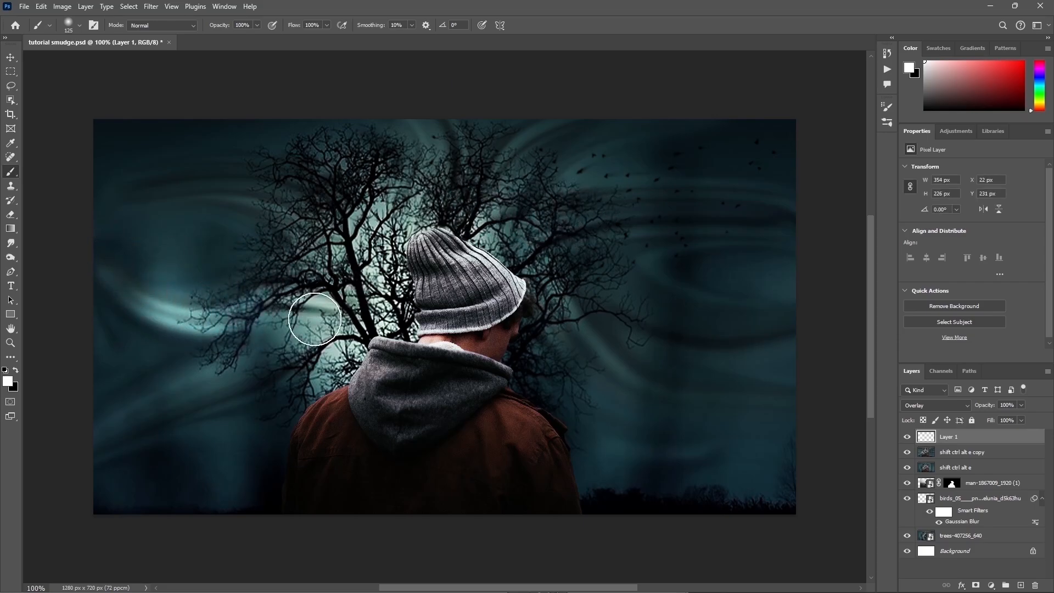
{"action": "mouse_move", "coordinate": [314, 319]}
{"action": "left_mouse_down"}
{"action": "mouse_move", "coordinate": [186, 393]}
{"action": "mouse_move", "coordinate": [72, 428]}
{"action": "left_mouse_up"}
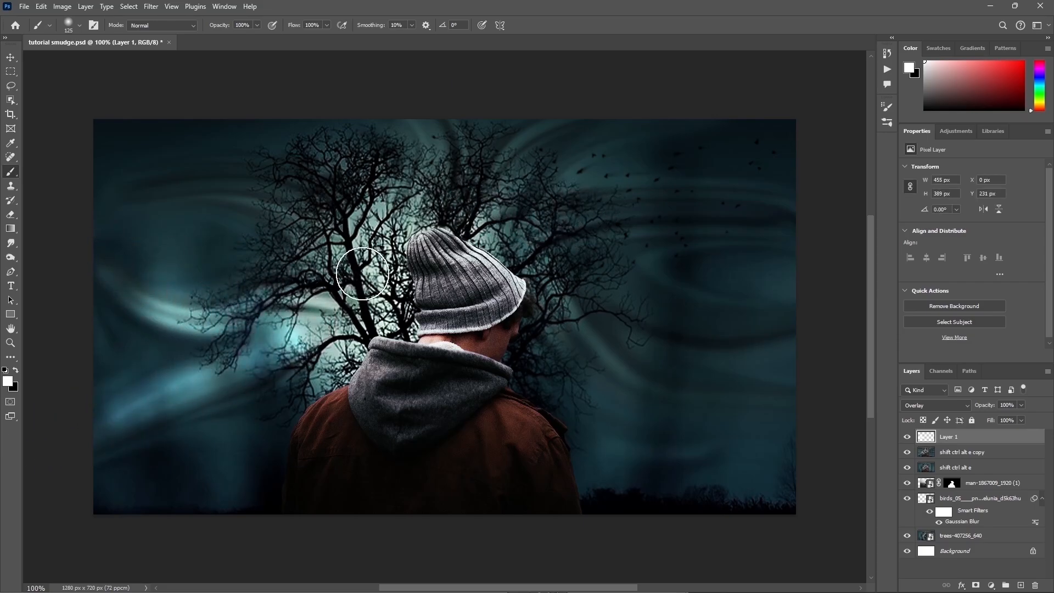
{"action": "key", "text": "z"}
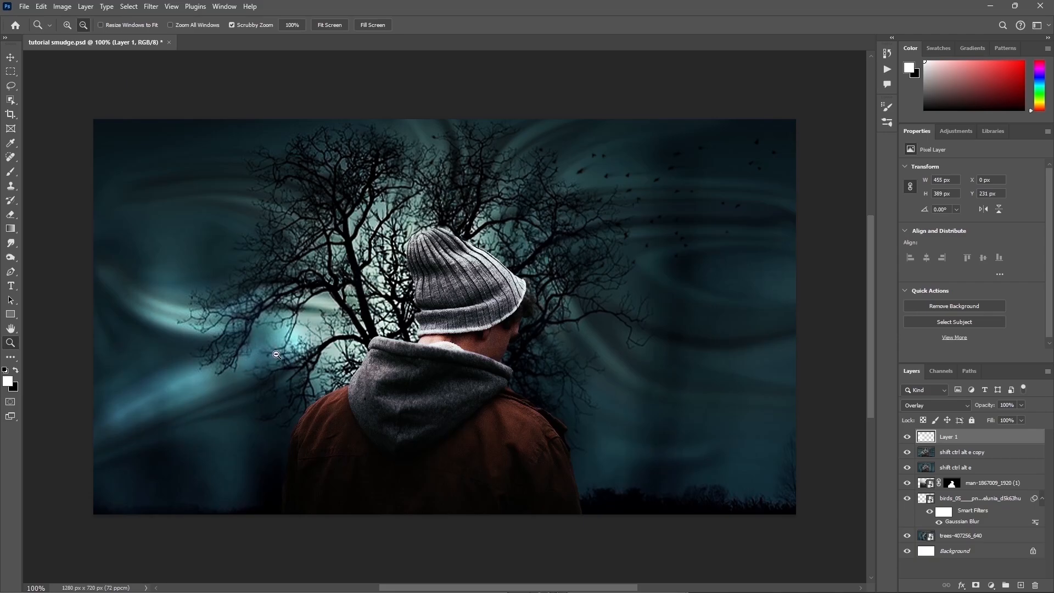
{"action": "left_click", "coordinate": [10, 172]}
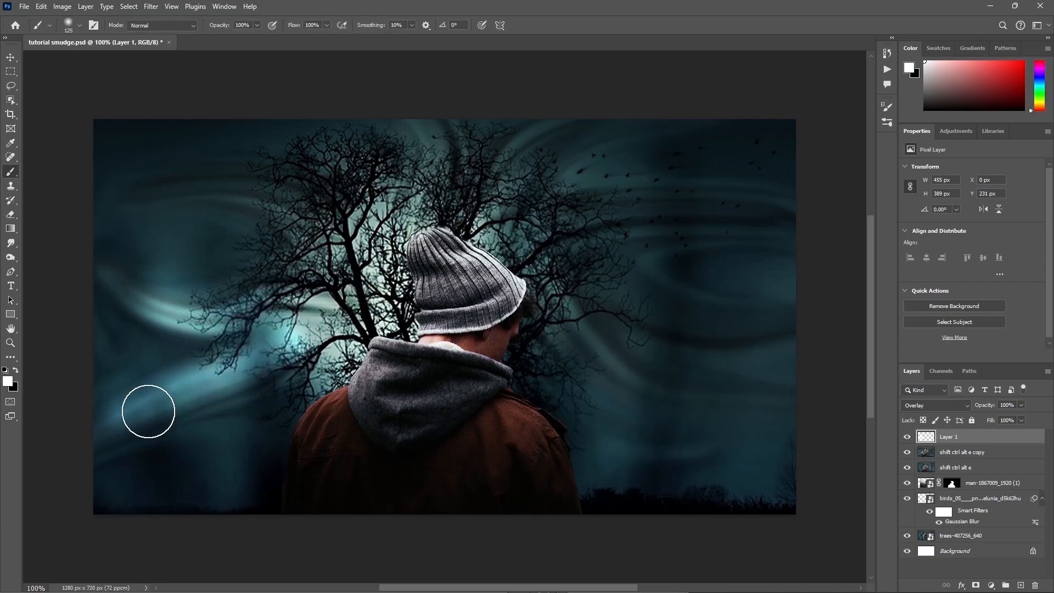
{"action": "left_click_drag", "start_coordinate": [148, 411], "coordinate": [132, 427]}
Step: Paint white highlights along the upper-left streaks and those rising above the hat
{"action": "mouse_move", "coordinate": [324, 248]}
{"action": "left_mouse_down"}
{"action": "mouse_move", "coordinate": [189, 182]}
{"action": "mouse_move", "coordinate": [137, 209]}
{"action": "left_mouse_up"}
{"action": "mouse_move", "coordinate": [412, 213]}
{"action": "left_mouse_down"}
{"action": "mouse_move", "coordinate": [426, 182]}
{"action": "mouse_move", "coordinate": [427, 98]}
{"action": "left_mouse_up"}
{"action": "left_click_drag", "start_coordinate": [481, 202], "coordinate": [535, 150]}
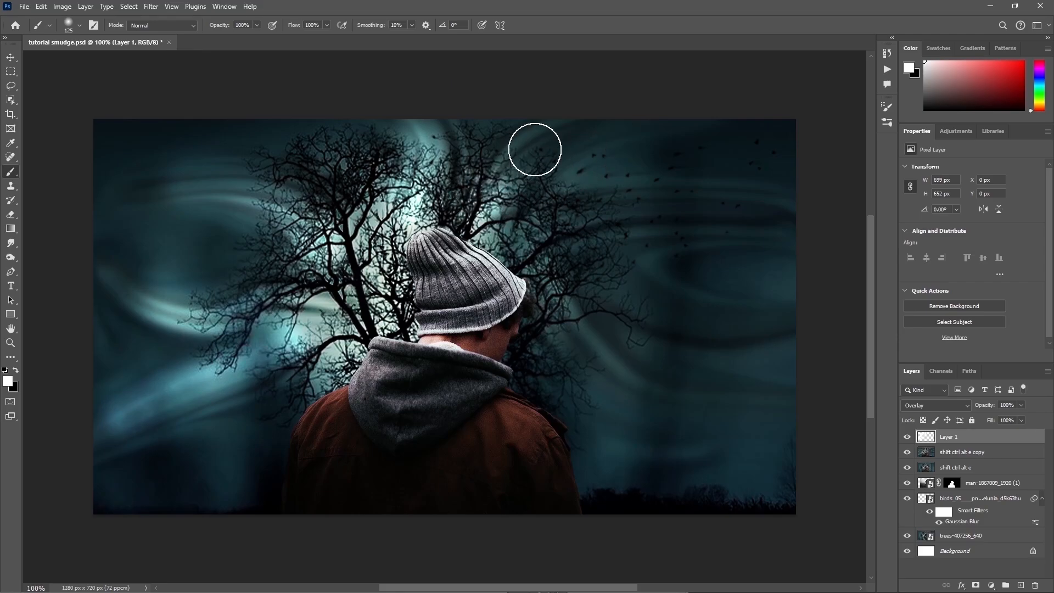
Step: Paint white highlights along the streaks right of the man out to the canvas edge, and over the hat's left side
{"action": "mouse_move", "coordinate": [561, 210]}
{"action": "left_mouse_down"}
{"action": "mouse_move", "coordinate": [583, 199]}
{"action": "mouse_move", "coordinate": [857, 225]}
{"action": "left_mouse_up"}
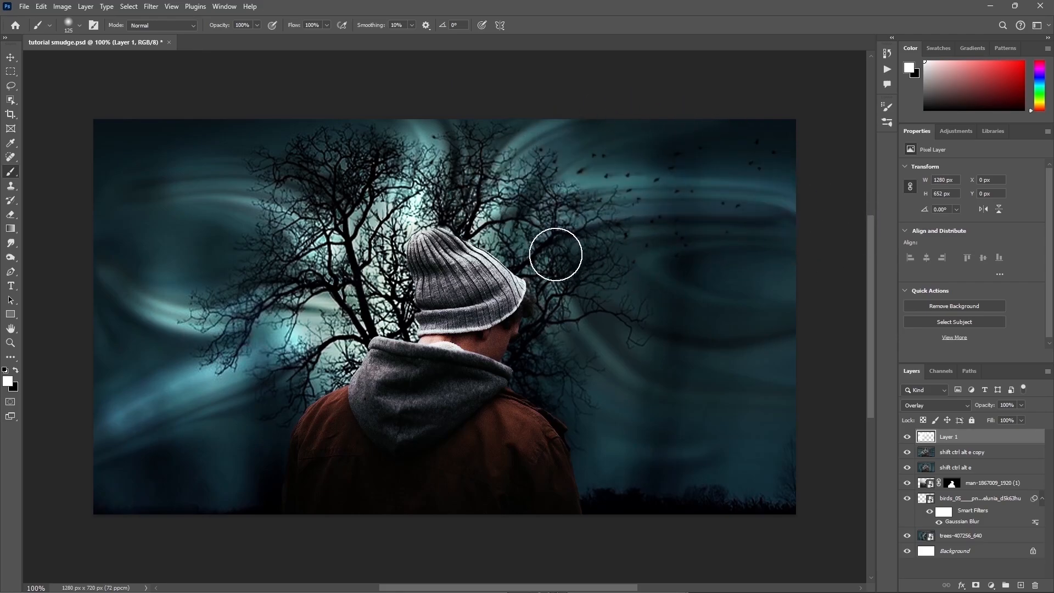
{"action": "mouse_move", "coordinate": [556, 254]}
{"action": "left_mouse_down"}
{"action": "mouse_move", "coordinate": [605, 243]}
{"action": "mouse_move", "coordinate": [866, 238]}
{"action": "left_mouse_up"}
{"action": "left_click_drag", "start_coordinate": [567, 224], "coordinate": [844, 305]}
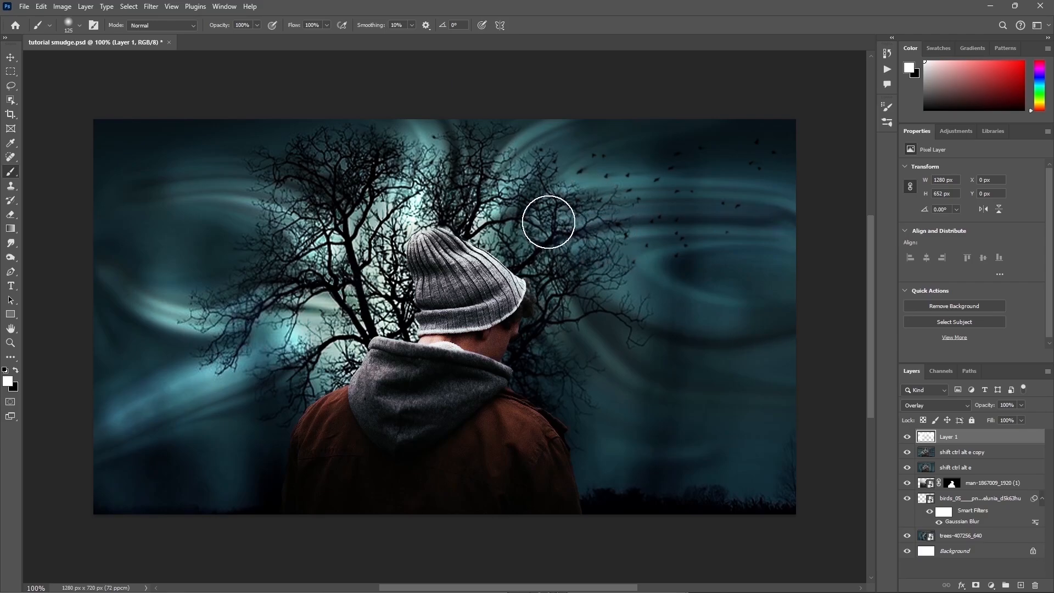
{"action": "mouse_move", "coordinate": [548, 222]}
{"action": "left_mouse_down"}
{"action": "mouse_move", "coordinate": [563, 327]}
{"action": "mouse_move", "coordinate": [835, 388]}
{"action": "left_mouse_up"}
{"action": "left_click_drag", "start_coordinate": [546, 360], "coordinate": [835, 432]}
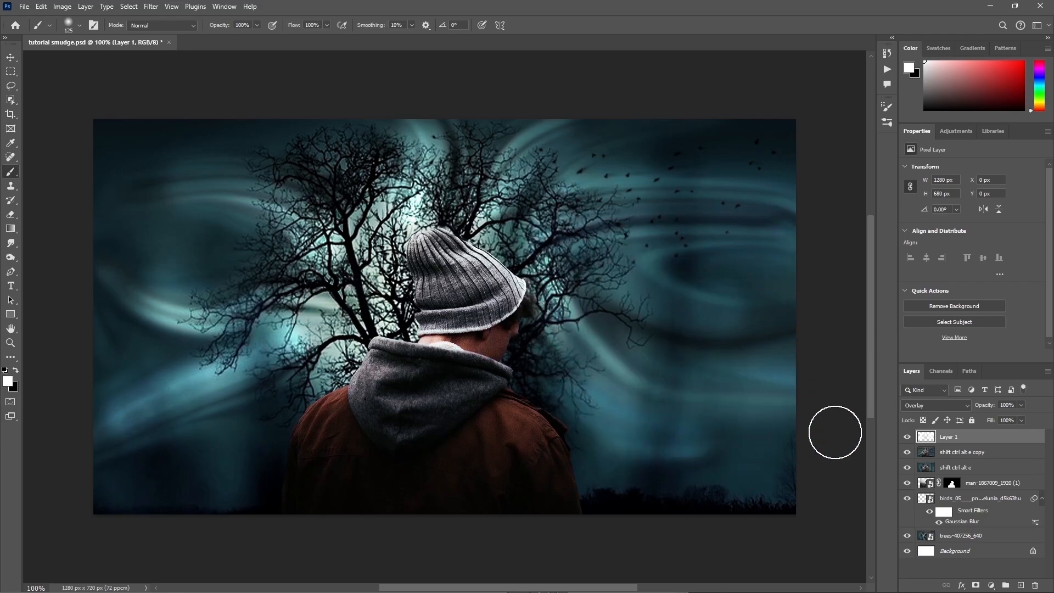
{"action": "mouse_move", "coordinate": [431, 258]}
{"action": "left_mouse_down"}
{"action": "mouse_move", "coordinate": [401, 337]}
{"action": "mouse_move", "coordinate": [354, 370]}
{"action": "mouse_move", "coordinate": [384, 329]}
{"action": "mouse_move", "coordinate": [393, 291]}
{"action": "left_mouse_up"}
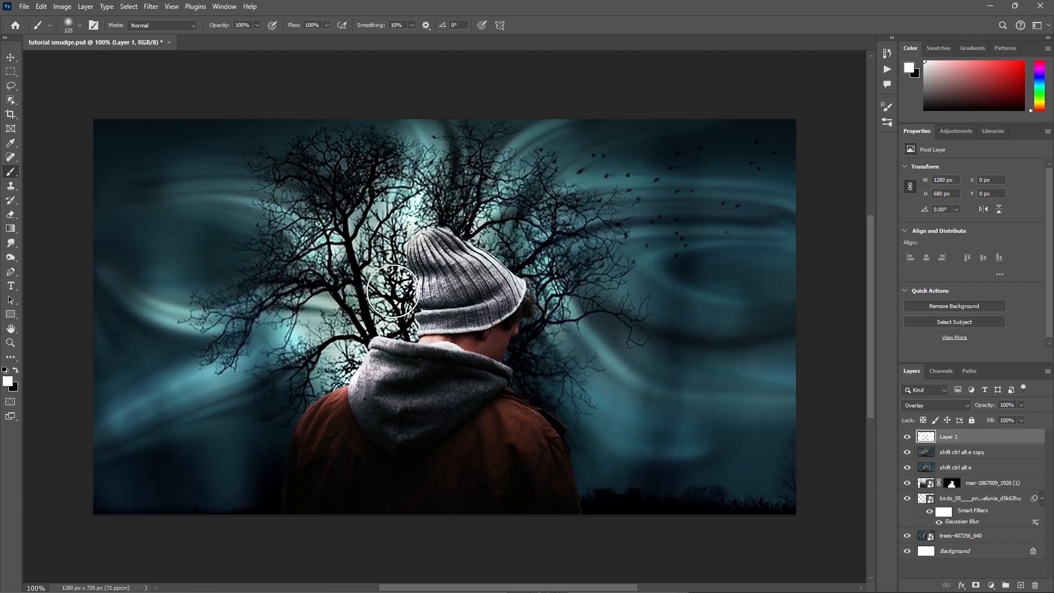
Step: Brighten the glow behind the tree left of the hat with a large soft white brush, reducing its size from 400 to 250 px
{"action": "key", "text": "bracketright"}
{"action": "key", "text": "bracketright"}
{"action": "key", "text": "bracketright"}
{"action": "key", "text": "bracketright"}
{"action": "key", "text": "bracketright"}
{"action": "key", "text": "bracketright"}
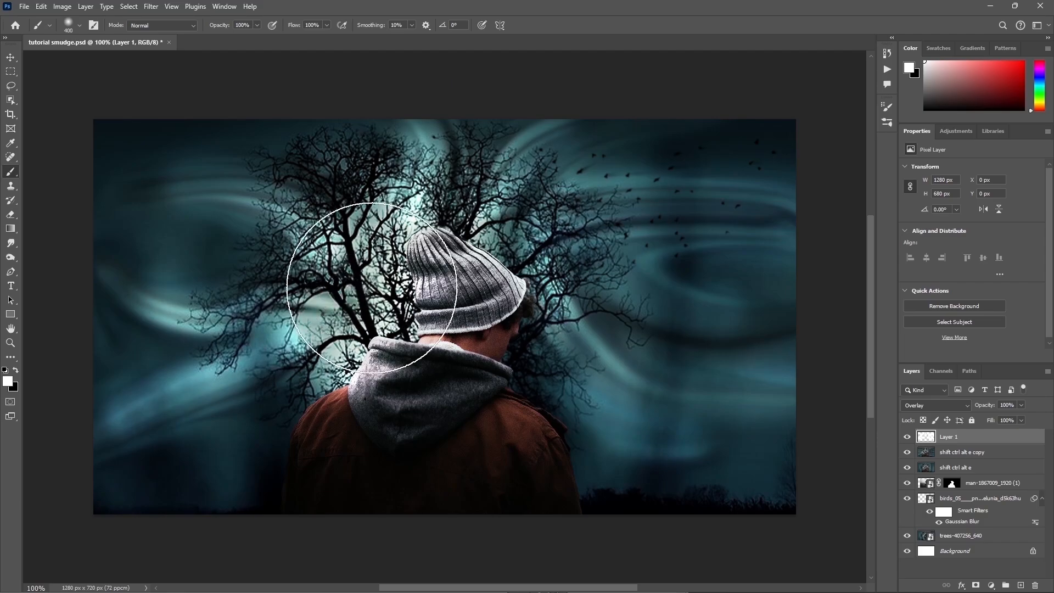
{"action": "key", "text": "bracketleft"}
{"action": "key", "text": "bracketleft"}
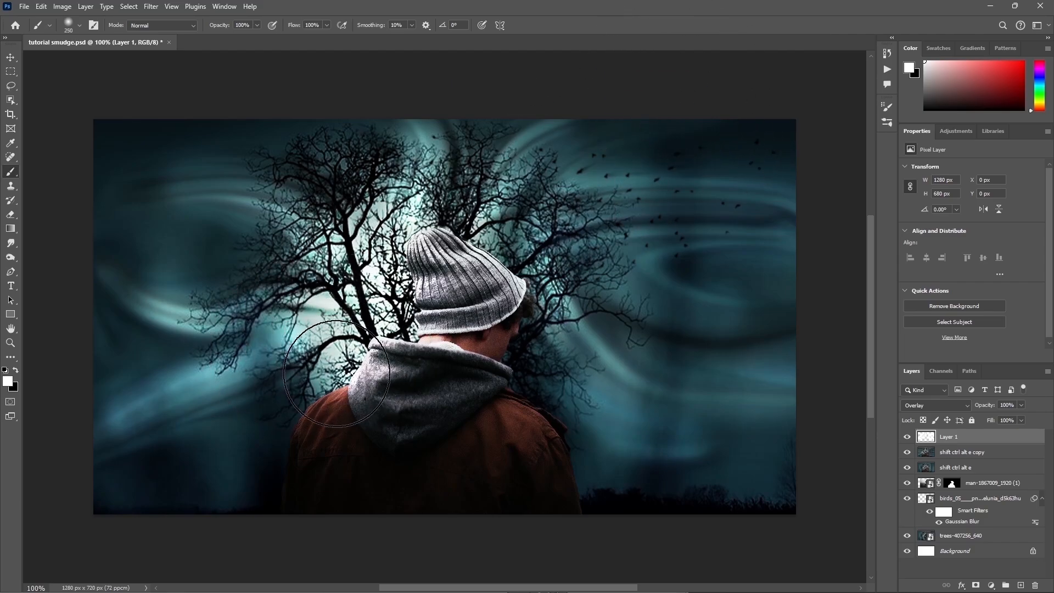
{"action": "key", "text": "bracketleft"}
{"action": "key", "text": "bracketleft"}
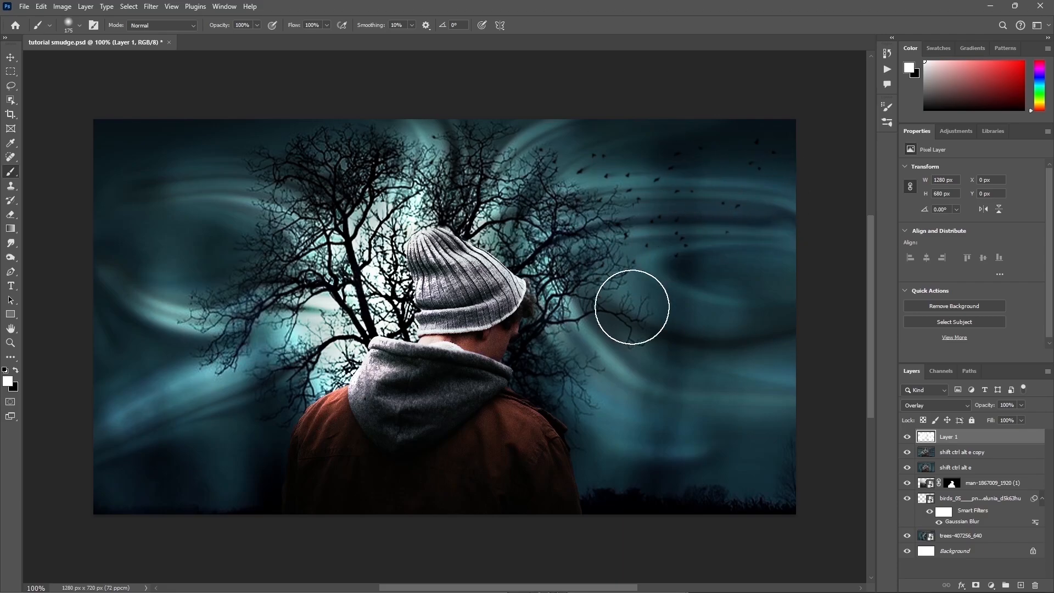
Step: Reduce the brush to 70 px and paint a white highlight along the upper-left streak out to the canvas edge
{"action": "key", "text": "bracketleft"}
{"action": "key", "text": "bracketleft"}
{"action": "key", "text": "bracketleft"}
{"action": "key", "text": "bracketleft"}
{"action": "key", "text": "bracketleft"}
{"action": "key", "text": "bracketleft"}
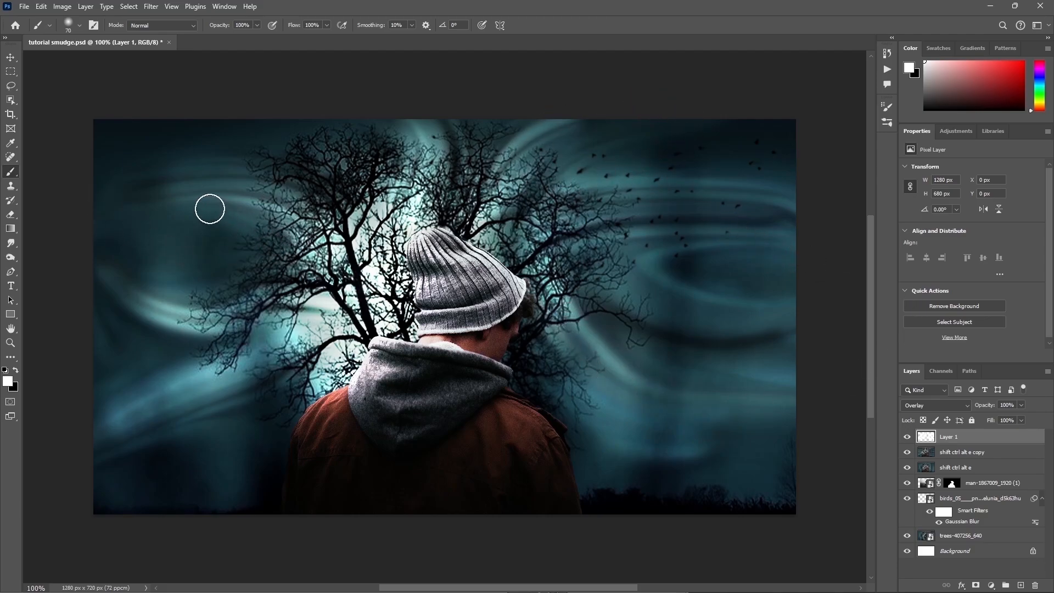
{"action": "left_click_drag", "start_coordinate": [210, 209], "coordinate": [73, 188]}
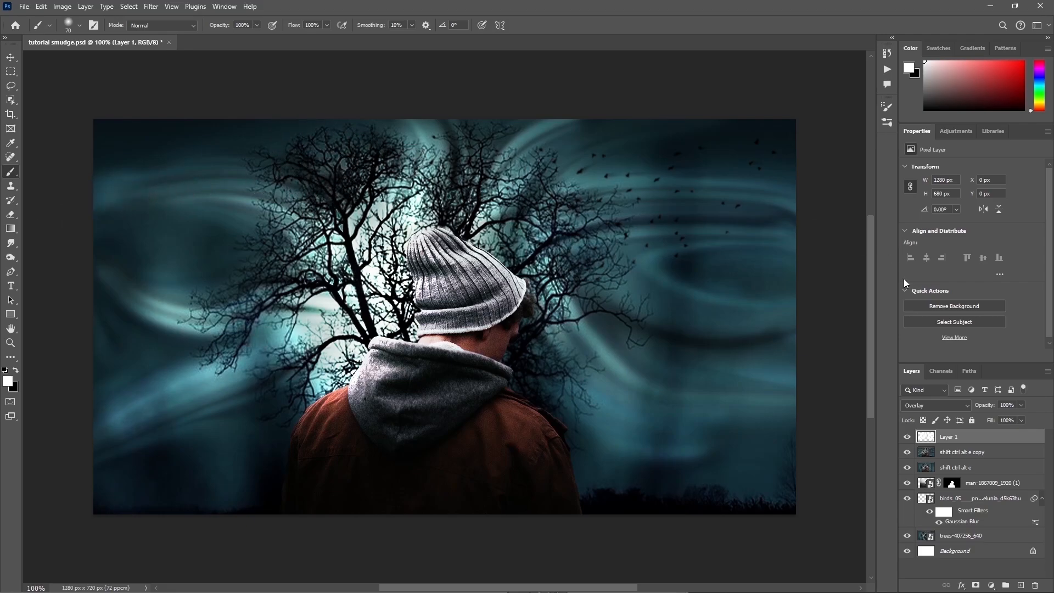
Step: Rename the painted Overlay layer "highlights" and convert it to a Smart Object
{"action": "double_click", "coordinate": [952, 436]}
{"action": "type", "text": "highlights"}
{"action": "key", "text": "Return"}
{"action": "right_click", "coordinate": [972, 438]}
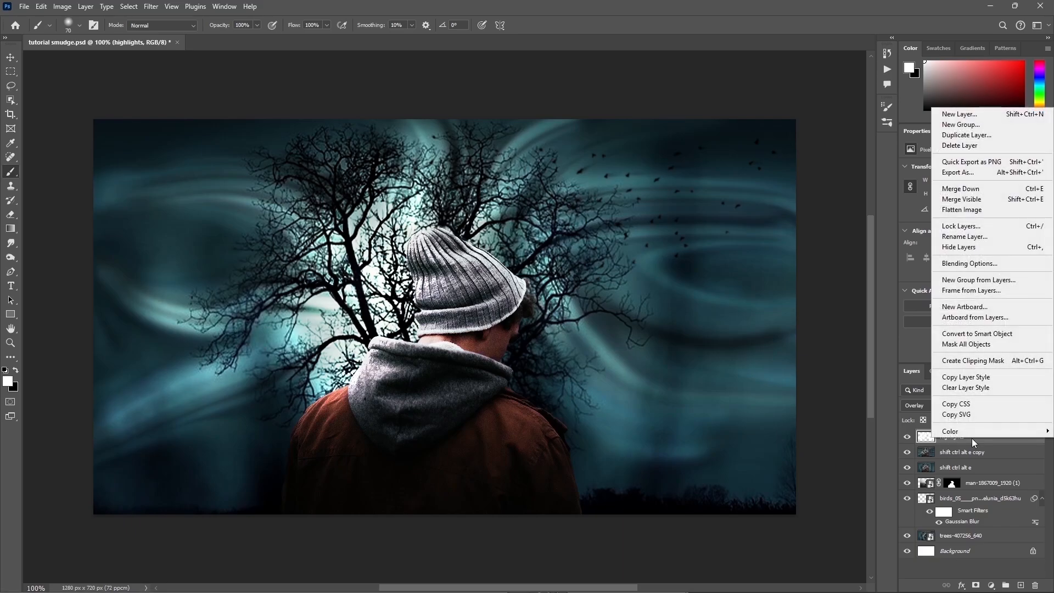
{"action": "left_click", "coordinate": [977, 333]}
Step: Soften the highlights layer with a Gaussian Blur smart filter
{"action": "left_click", "coordinate": [151, 7]}
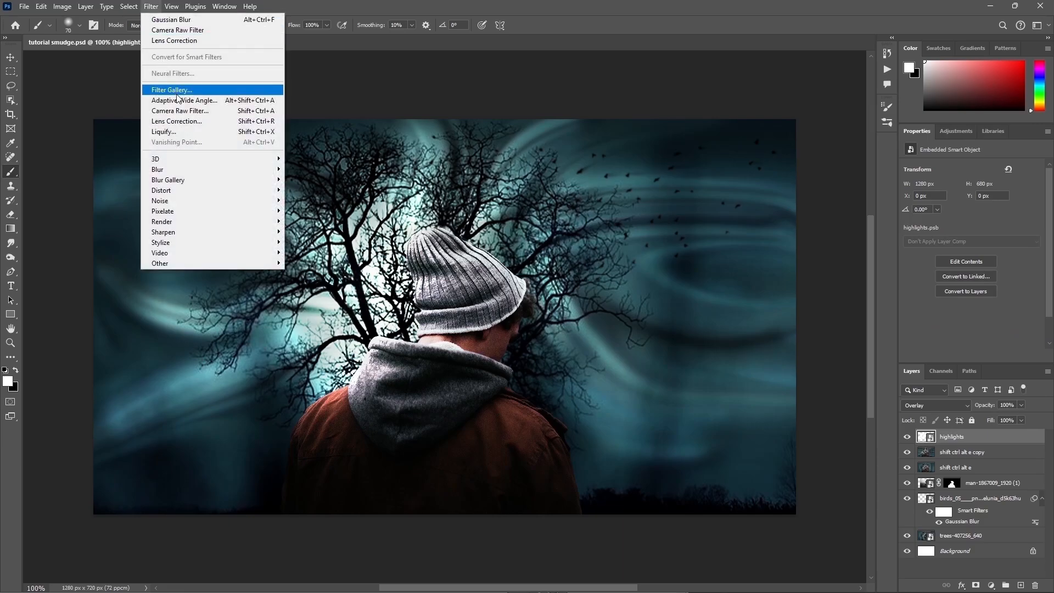
{"action": "mouse_move", "coordinate": [165, 169]}
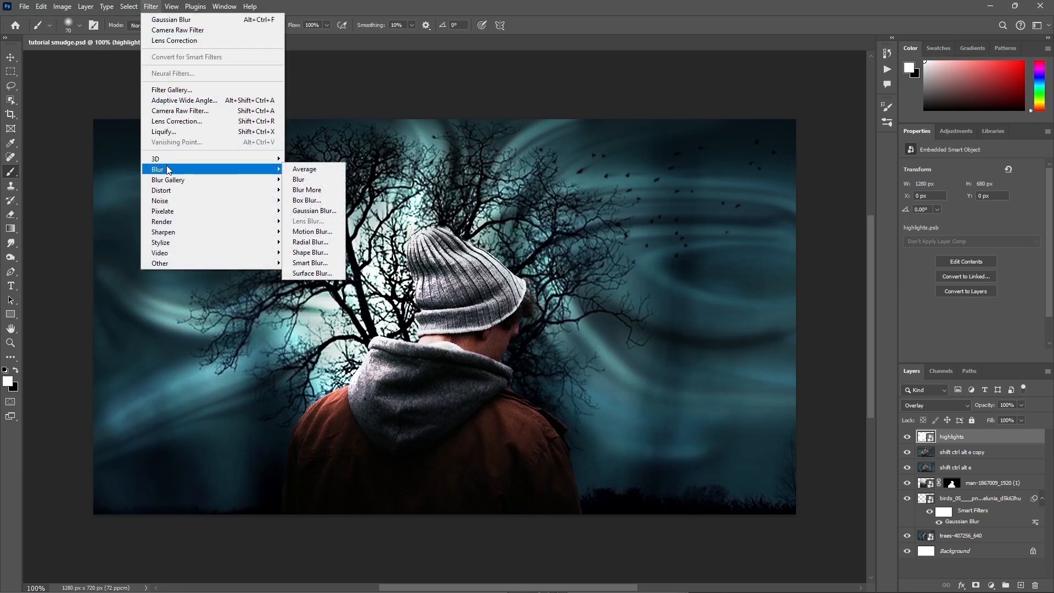
{"action": "left_click", "coordinate": [316, 211]}
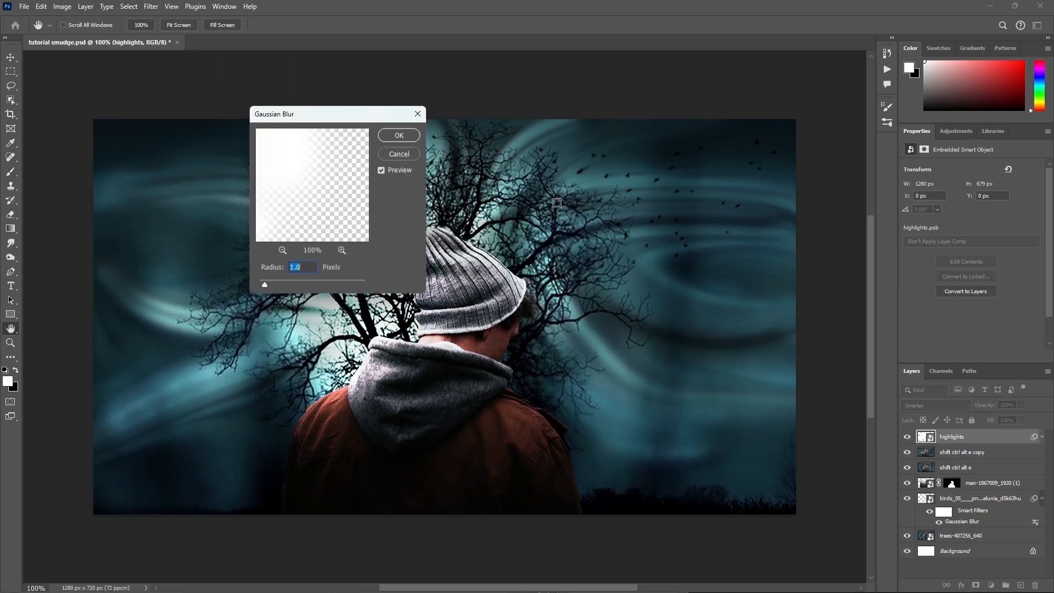
{"action": "left_click", "coordinate": [400, 135]}
{"action": "key", "text": "b"}
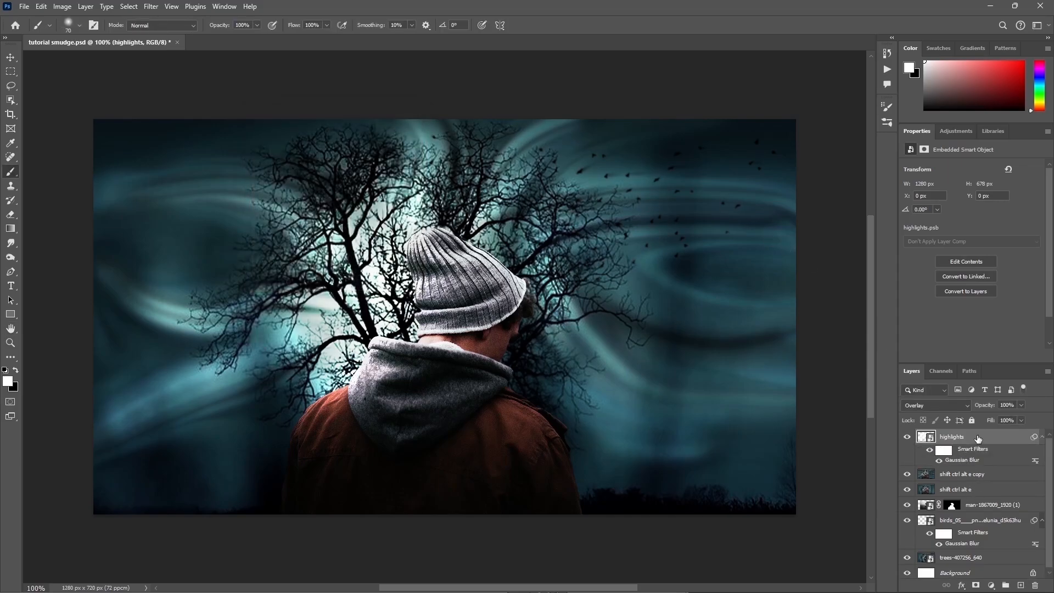
Step: Add a new layer above the highlights and fill it with the dark blue colour 101d42
{"action": "left_click", "coordinate": [1019, 585]}
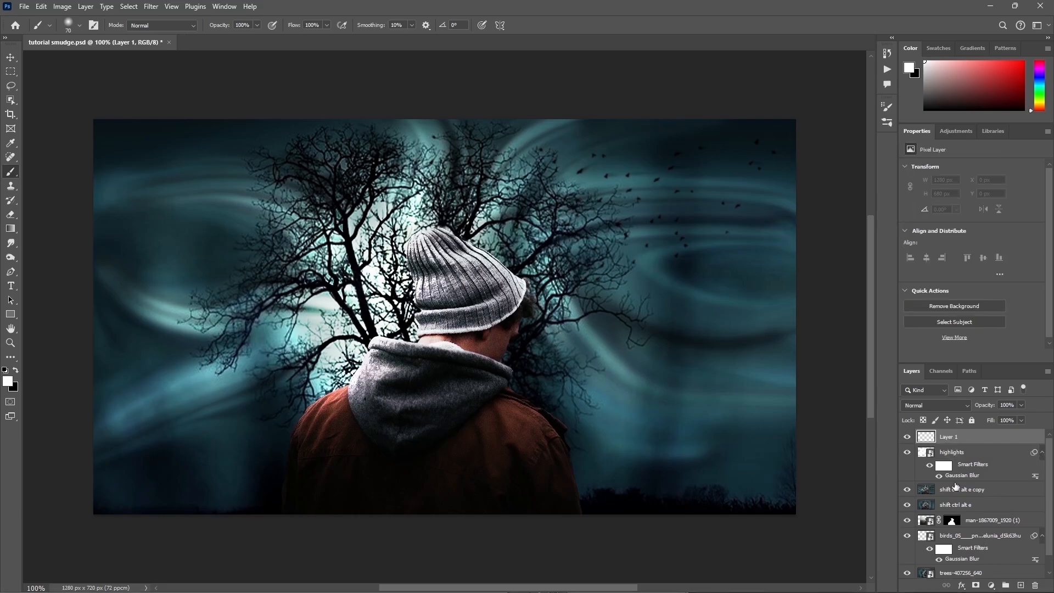
{"action": "left_click", "coordinate": [41, 6]}
{"action": "left_click", "coordinate": [50, 178]}
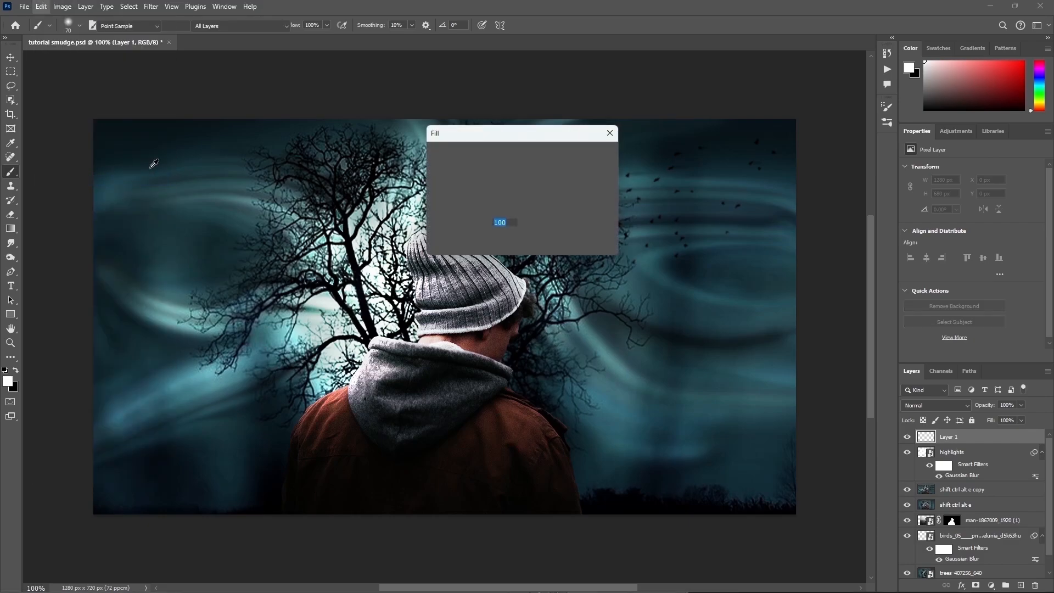
{"action": "left_click", "coordinate": [568, 154]}
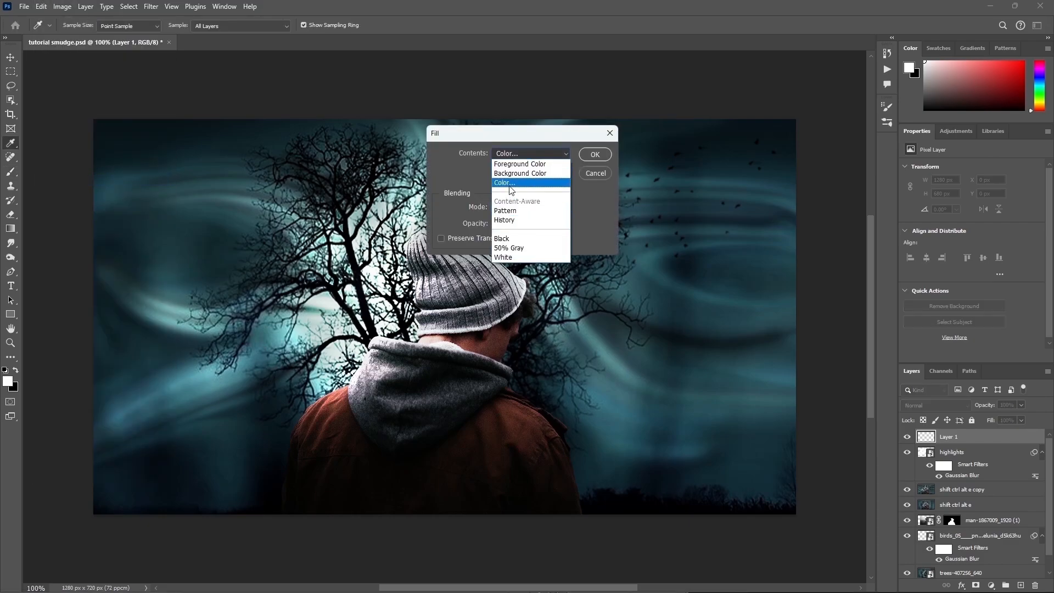
{"action": "left_click", "coordinate": [563, 155]}
{"action": "type", "text": "101d42"}
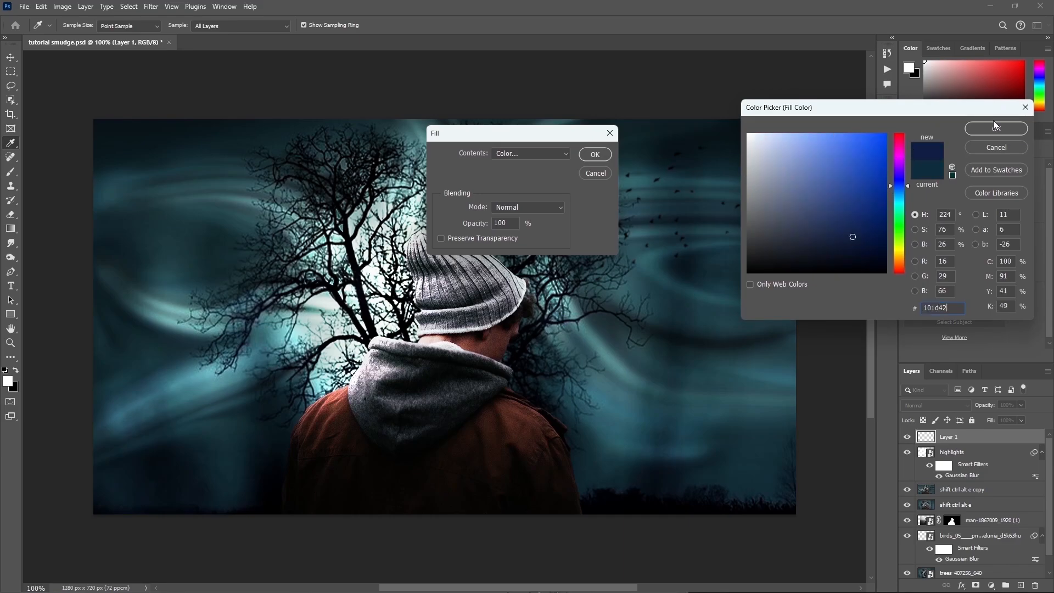
{"action": "left_click", "coordinate": [1000, 131]}
{"action": "left_click", "coordinate": [596, 157]}
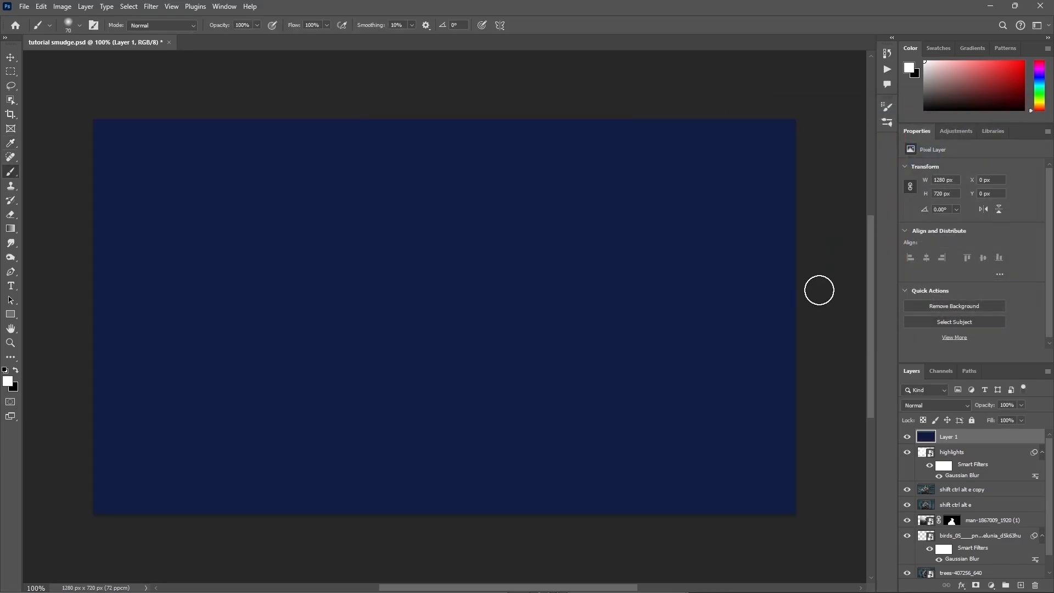
Step: Set the dark blue fill layer's blend mode to Color and its opacity to 30%
{"action": "left_click", "coordinate": [923, 404]}
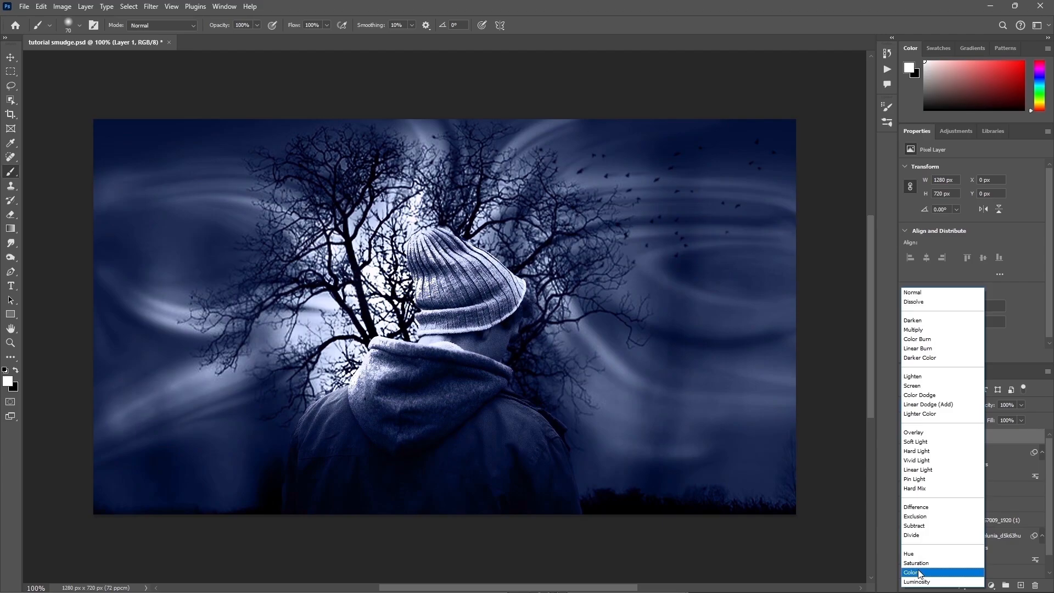
{"action": "left_click", "coordinate": [921, 573]}
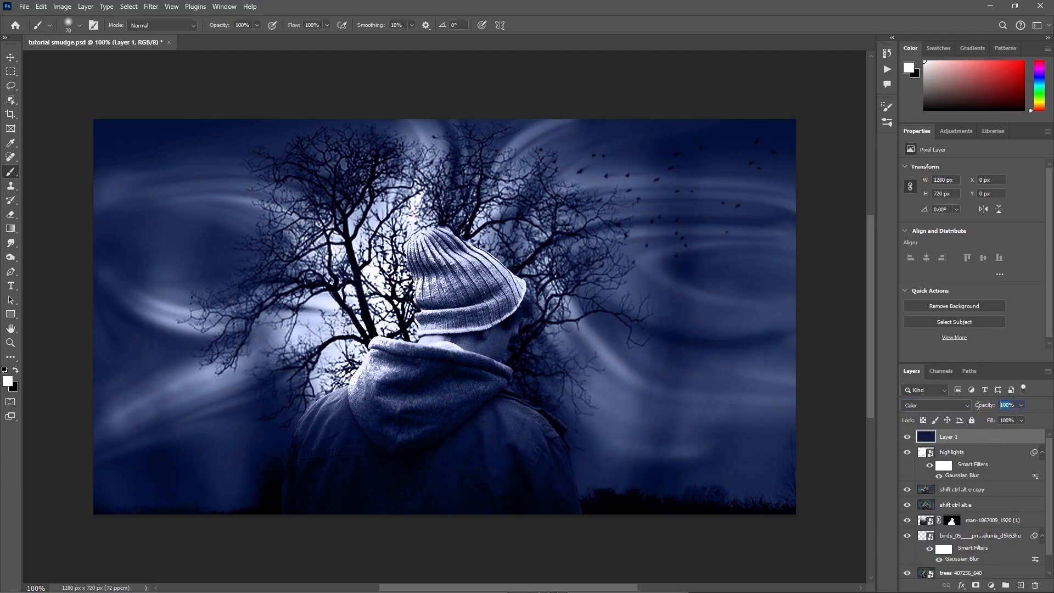
{"action": "type", "text": "30"}
{"action": "key", "text": "Return"}
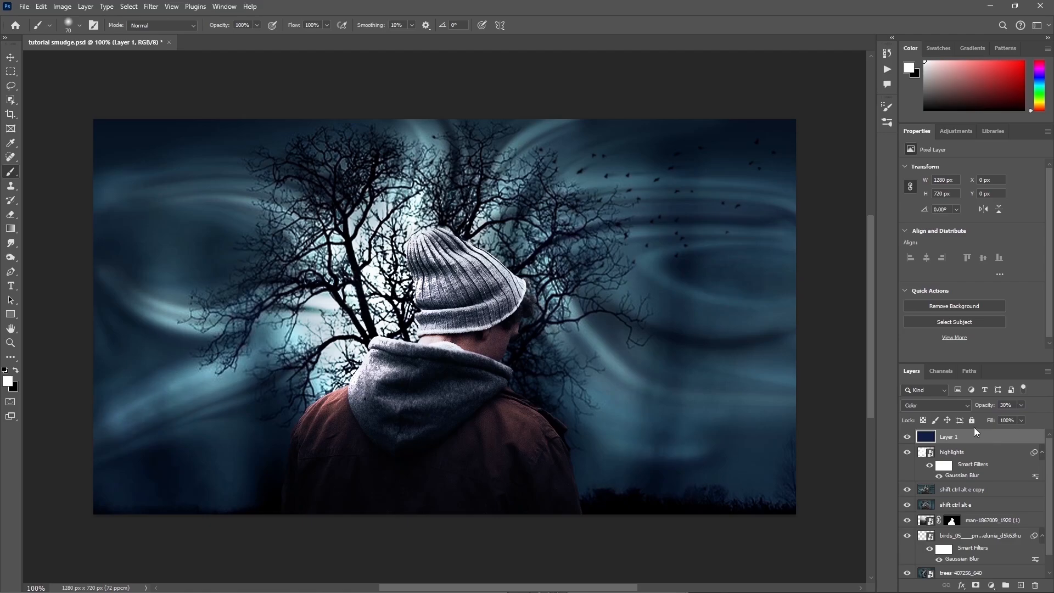
Step: Add another new layer on top and fill it with the teal-blue colour 0f2d3c
{"action": "left_click", "coordinate": [1020, 585]}
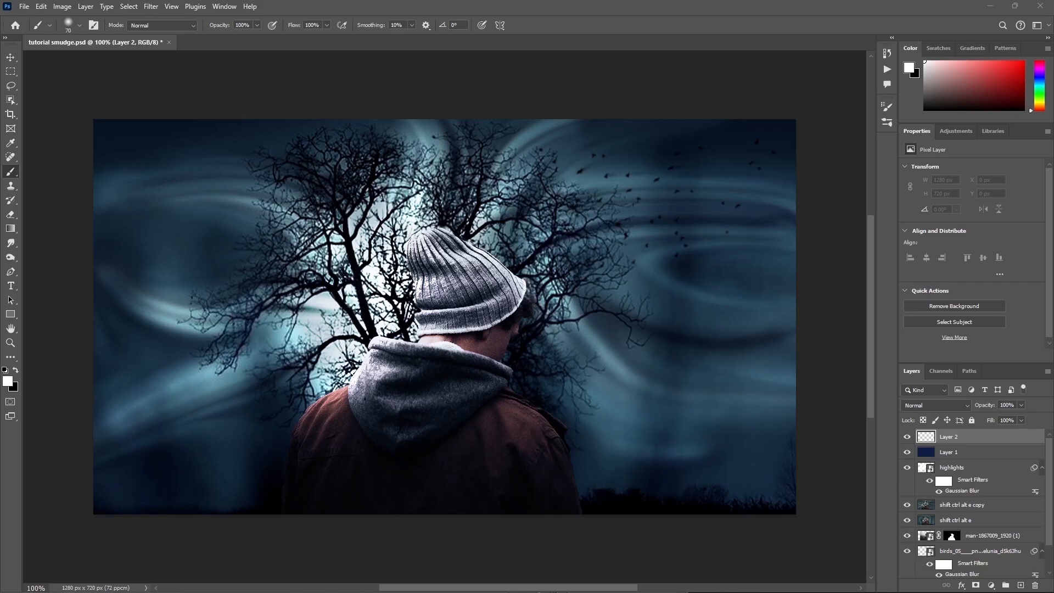
{"action": "left_click", "coordinate": [41, 6]}
{"action": "left_click", "coordinate": [50, 179]}
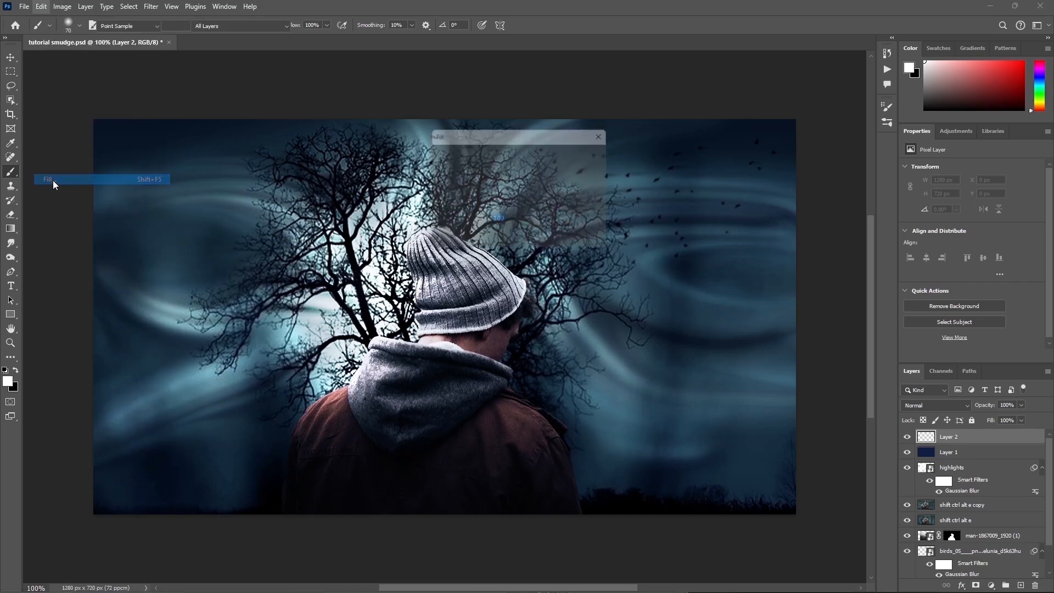
{"action": "left_click", "coordinate": [531, 153]}
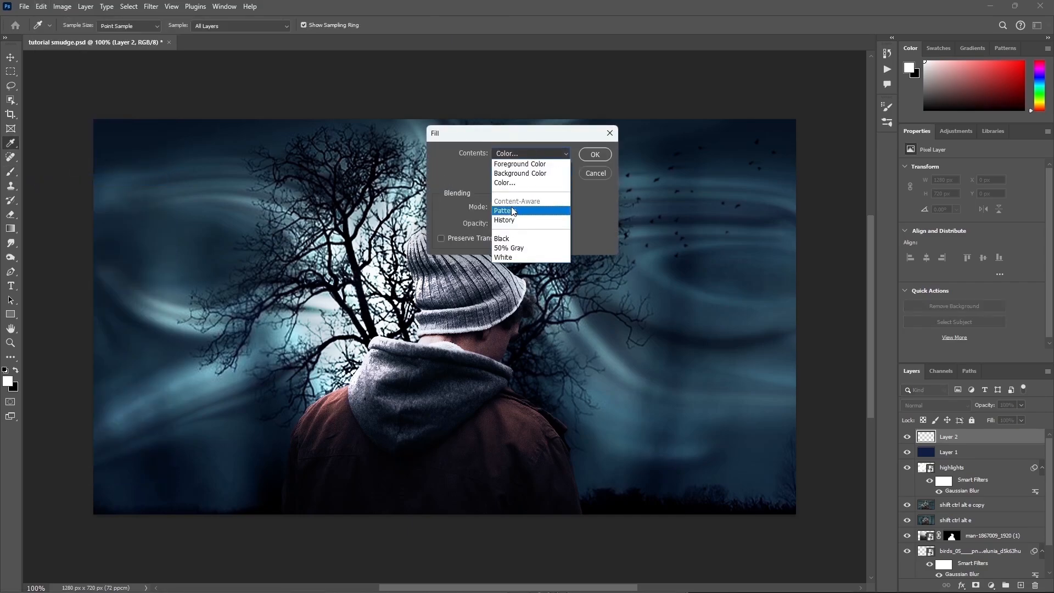
{"action": "left_click", "coordinate": [508, 182]}
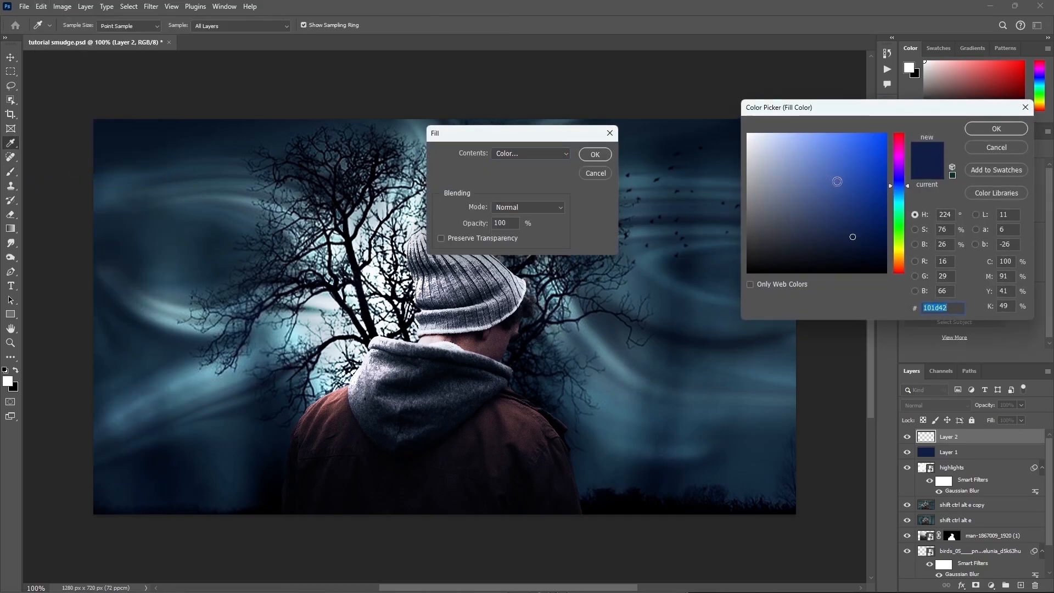
{"action": "type", "text": "0f2d3c"}
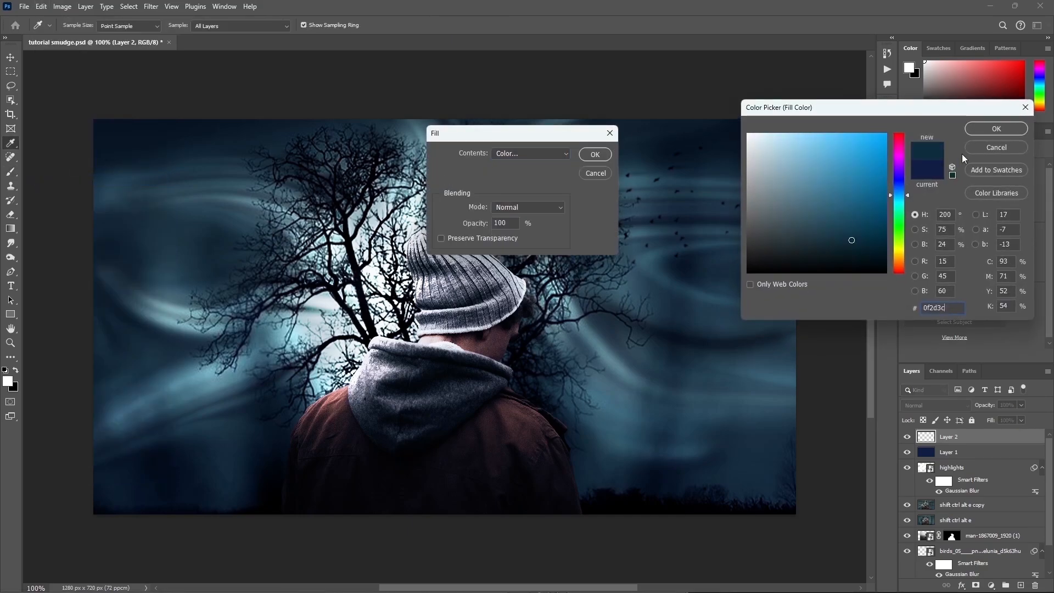
{"action": "left_click", "coordinate": [995, 130]}
{"action": "left_click", "coordinate": [593, 155]}
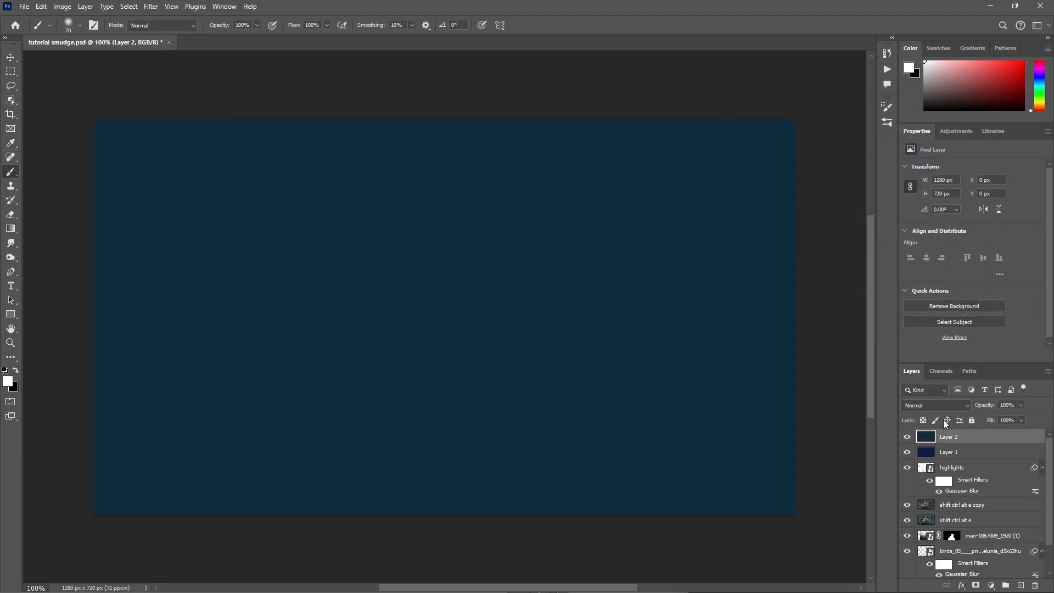
Step: Try 30% opacity on the teal-blue fill layer, and settle on 25%, keeping the Normal blend mode
{"action": "left_click", "coordinate": [1015, 406]}
{"action": "type", "text": "30"}
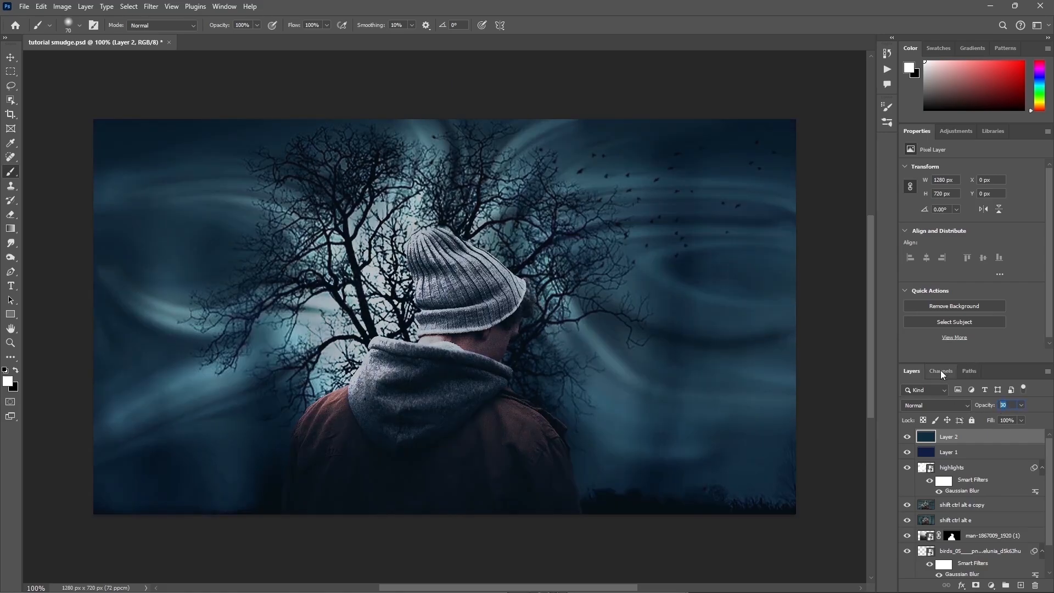
{"action": "type", "text": "25"}
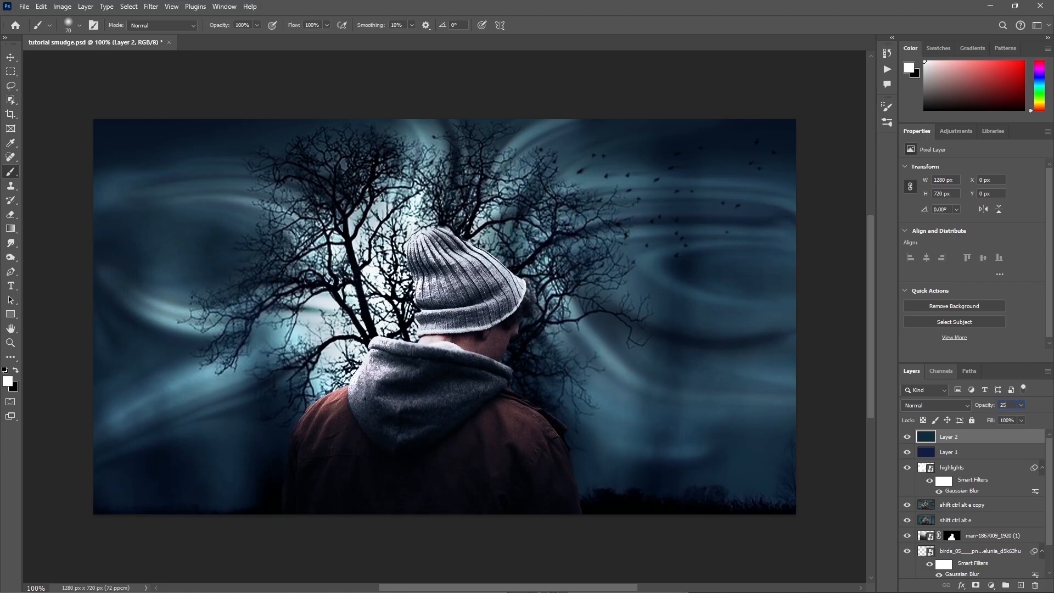
{"action": "key", "text": "Return"}
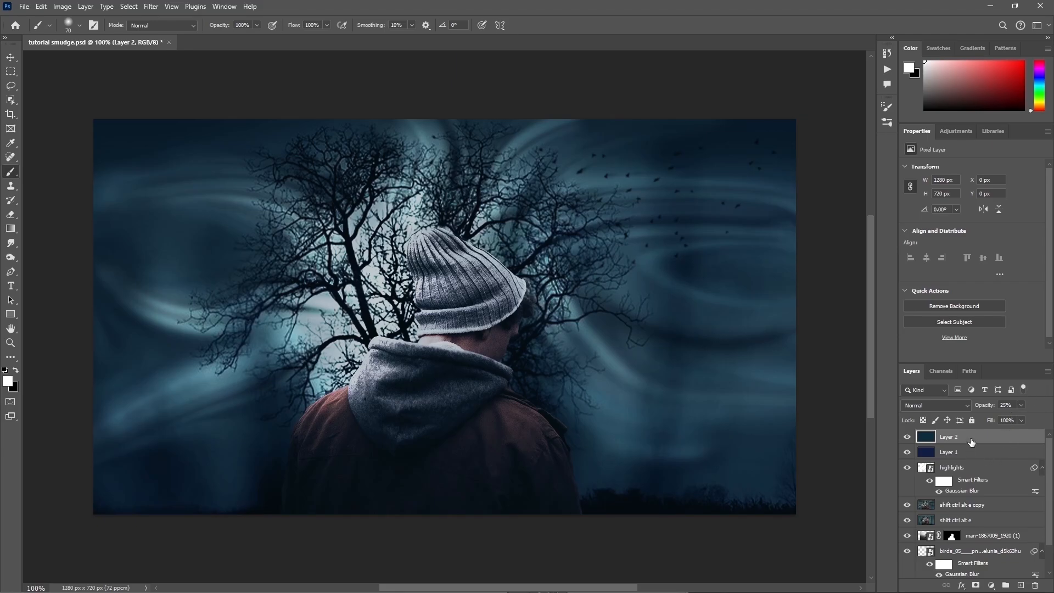
Step: Stamp all visible layers into a new top layer and rename it "shift ctrl alt e"
{"action": "key", "text": "ctrl+shift+alt+e"}
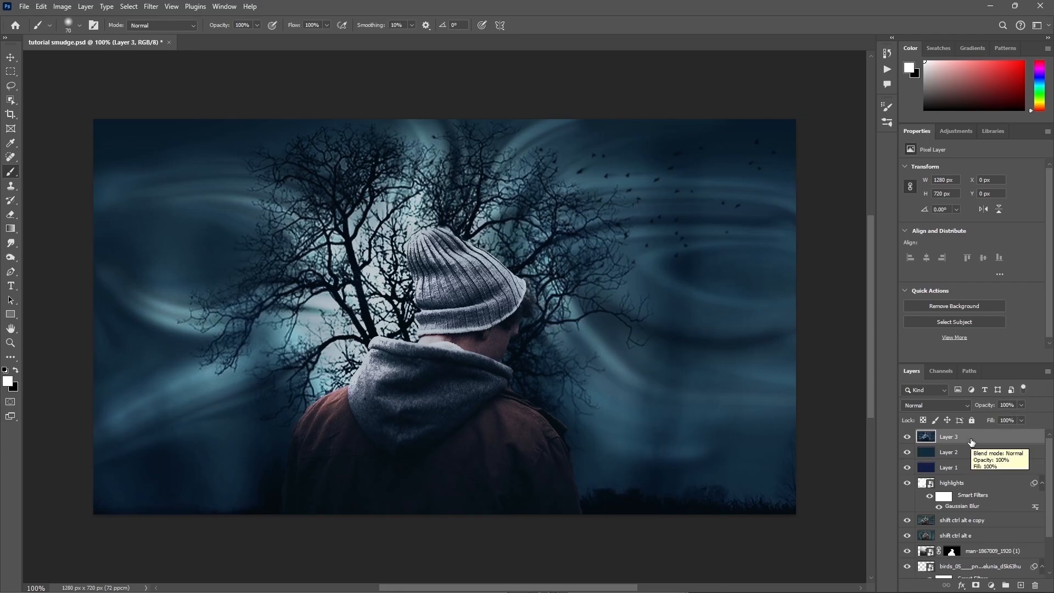
{"action": "double_click", "coordinate": [951, 437]}
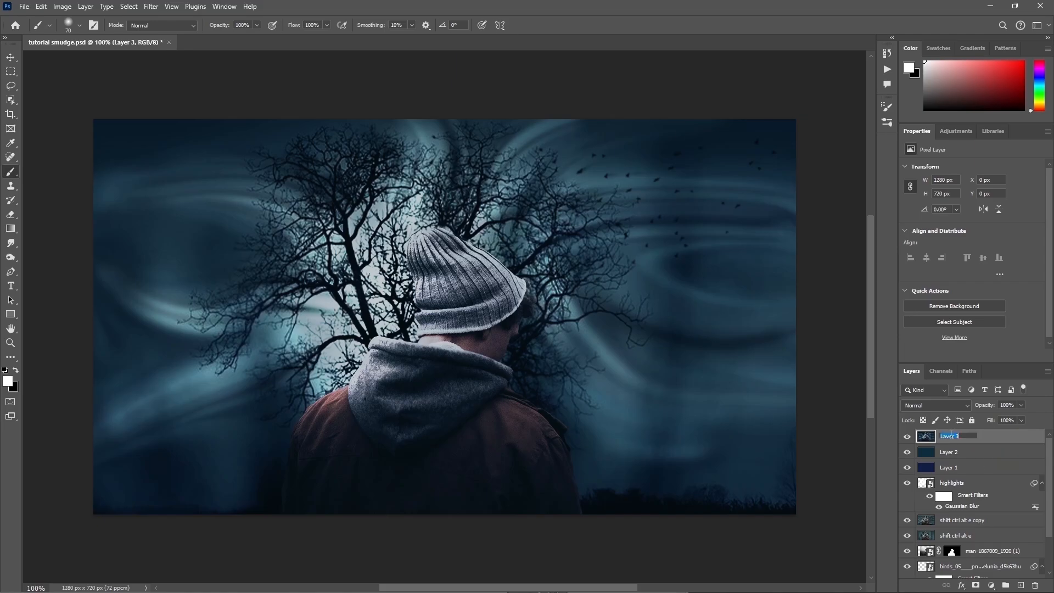
{"action": "type", "text": "shift ctrl alt e"}
{"action": "key", "text": "ctrl+a"}
{"action": "key", "text": "Return"}
Step: Convert the top stamped layer to a smart object and open the custom Lens Correction settings
{"action": "right_click", "coordinate": [993, 437]}
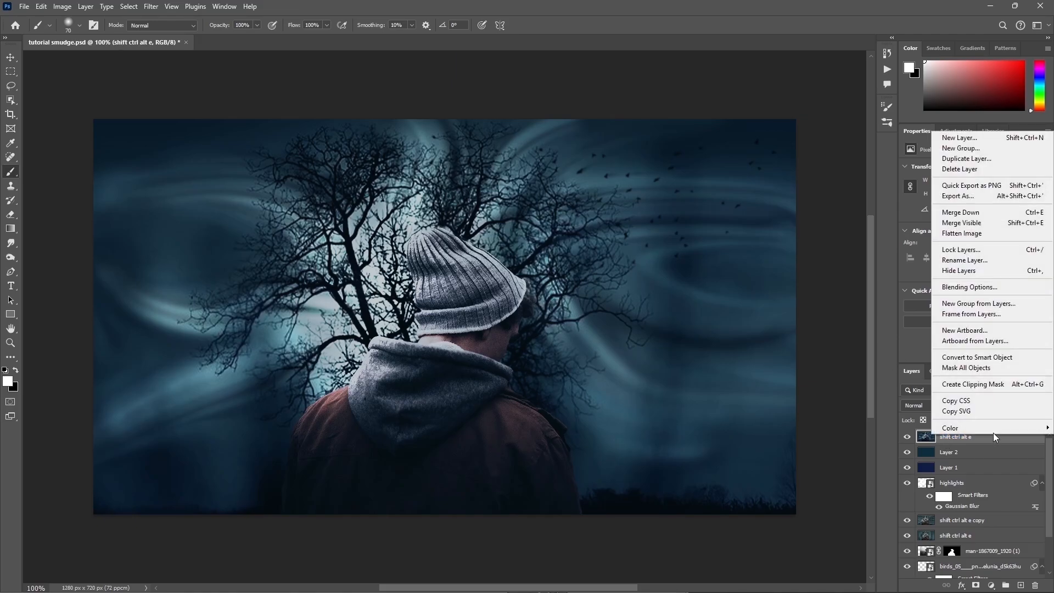
{"action": "left_click", "coordinate": [1001, 359]}
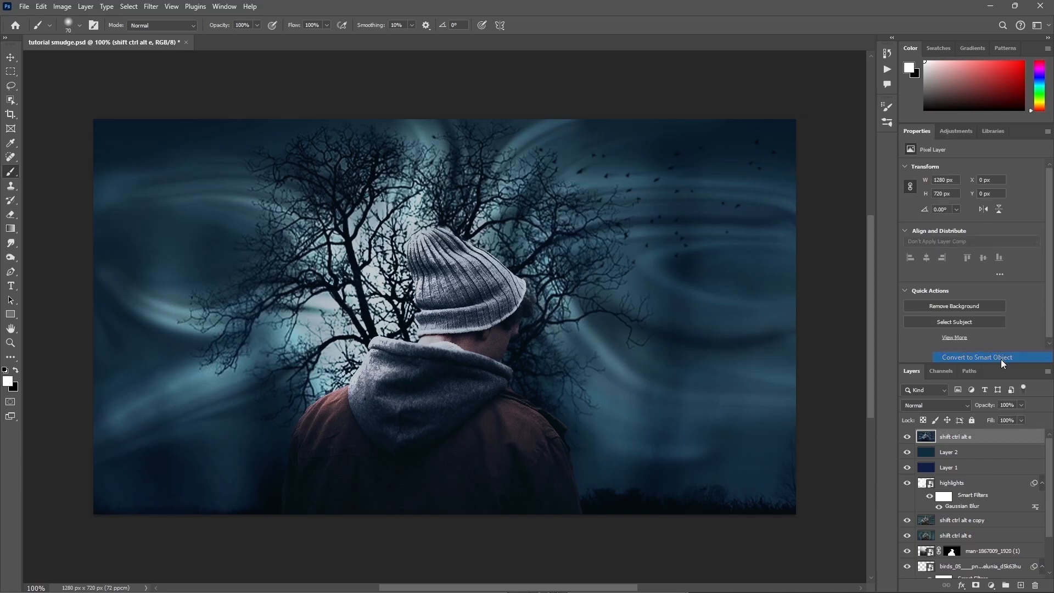
{"action": "left_click", "coordinate": [151, 6]}
{"action": "left_click", "coordinate": [187, 122]}
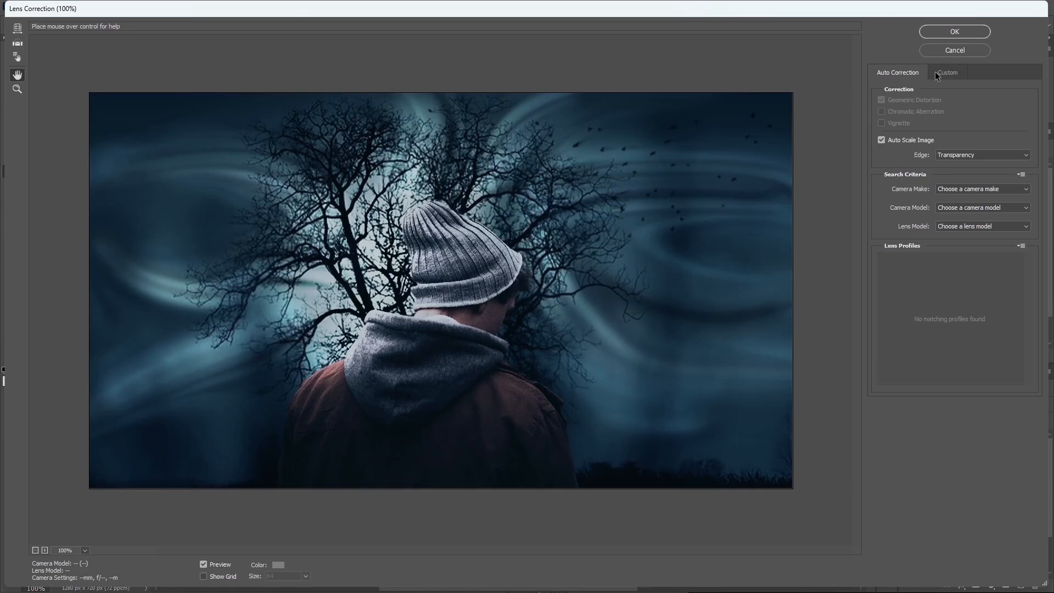
{"action": "left_click", "coordinate": [946, 72]}
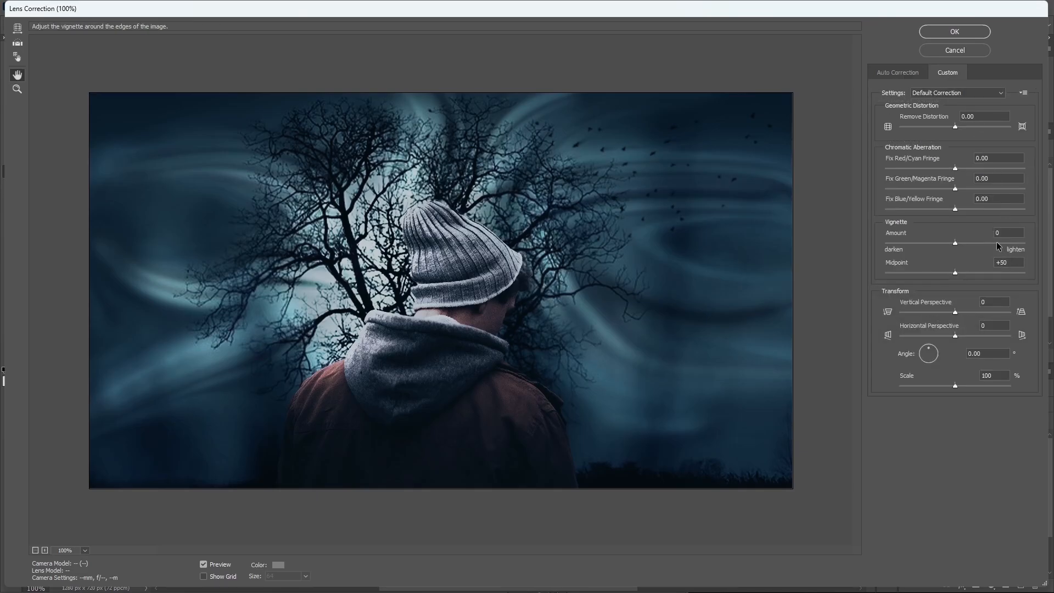
Step: Apply a Lens Correction vignette with amount +87 and midpoint 30, and compare the layer hidden and shown
{"action": "left_click", "coordinate": [960, 241]}
{"action": "left_click_drag", "start_coordinate": [961, 244], "coordinate": [967, 245]}
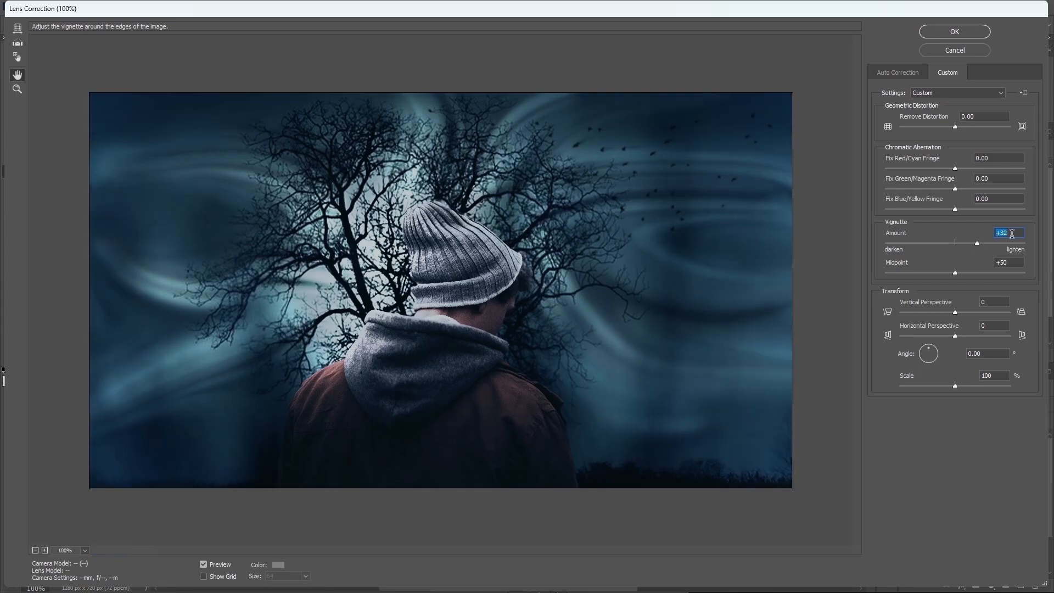
{"action": "type", "text": "87"}
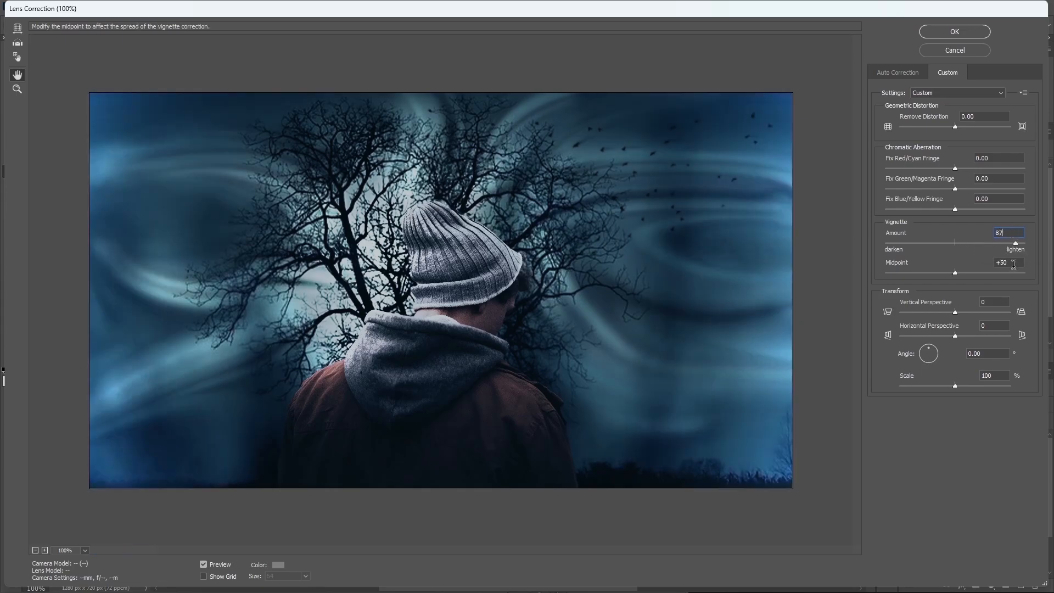
{"action": "left_click", "coordinate": [1009, 262]}
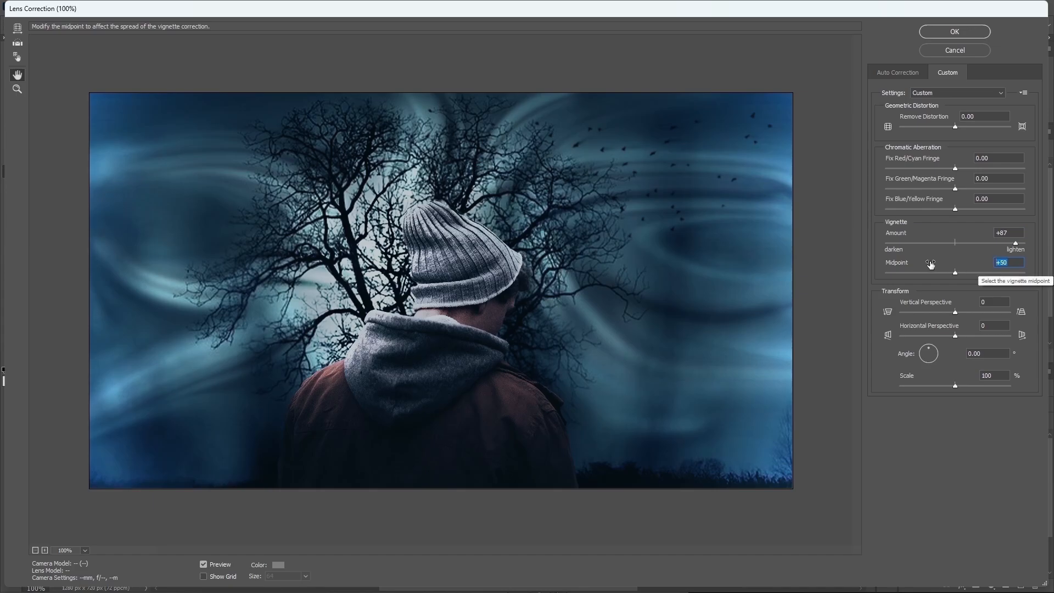
{"action": "type", "text": "30"}
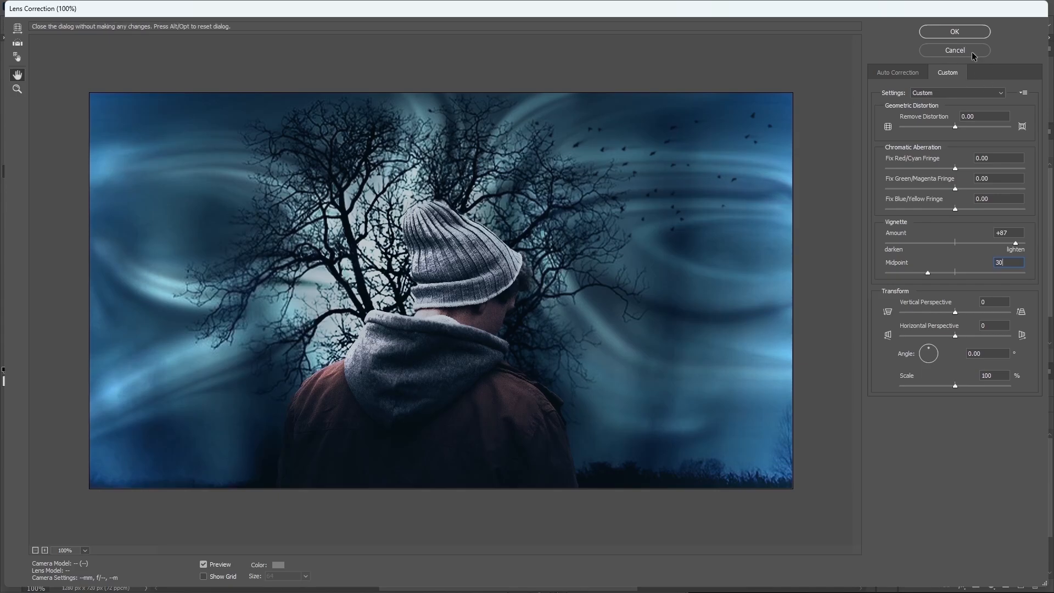
{"action": "left_click", "coordinate": [967, 30]}
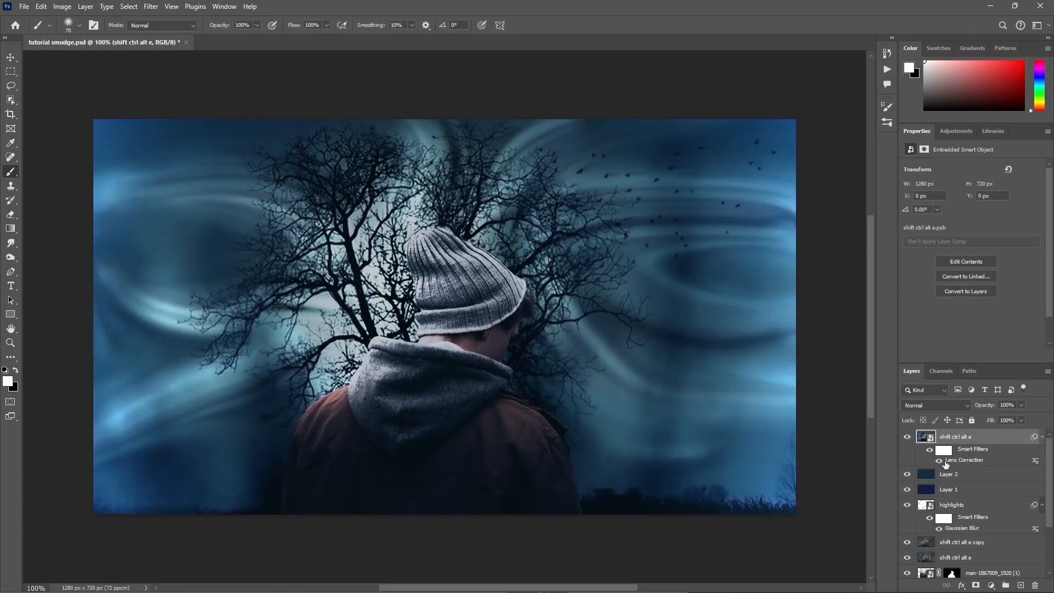
{"action": "left_click", "coordinate": [910, 437]}
{"action": "left_click", "coordinate": [910, 437]}
Step: In the Camera Raw Filter, set exposure +0.35, contrast -9, highlights +17, shadows +1, whites -33 and blacks +12
{"action": "left_click", "coordinate": [151, 6]}
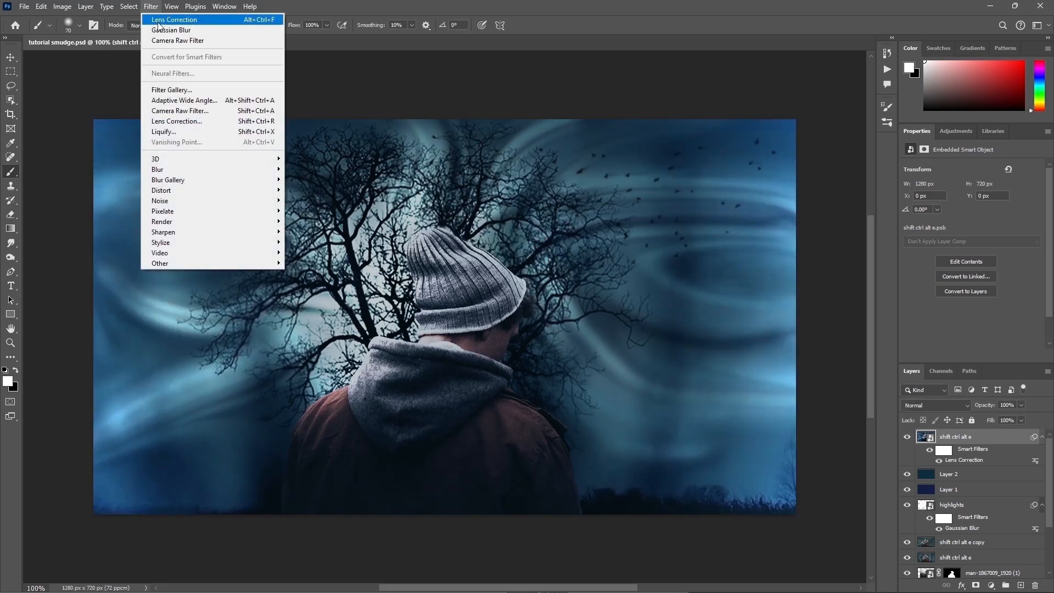
{"action": "left_click", "coordinate": [180, 111]}
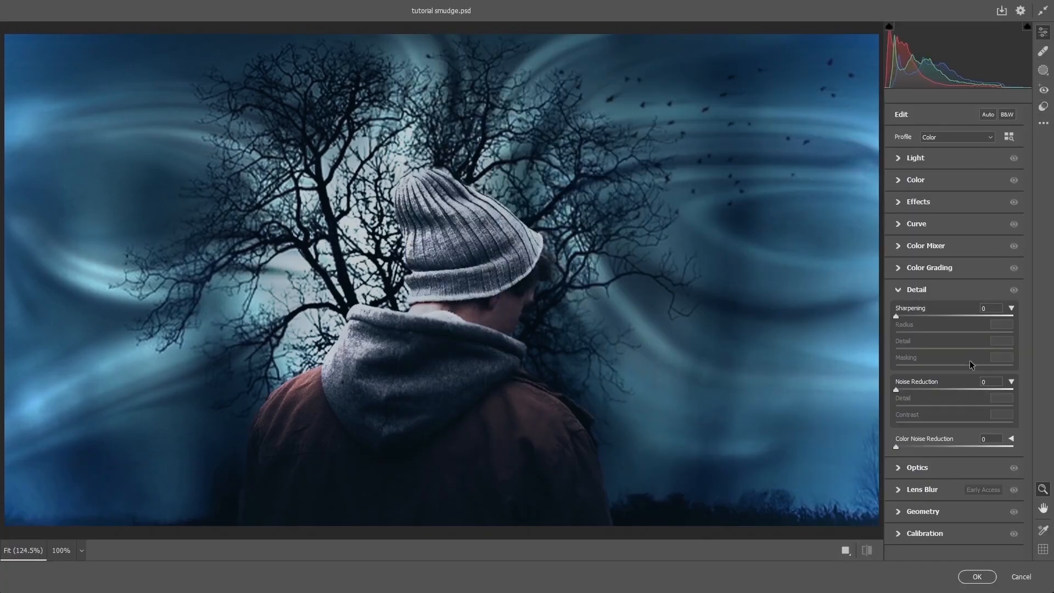
{"action": "left_click", "coordinate": [899, 158]}
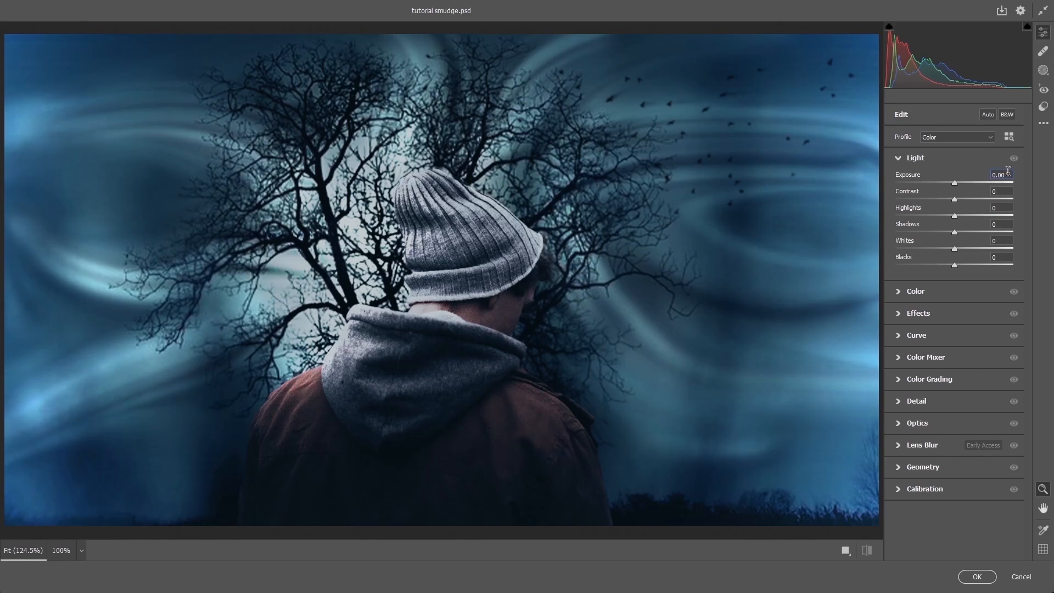
{"action": "type", "text": "35"}
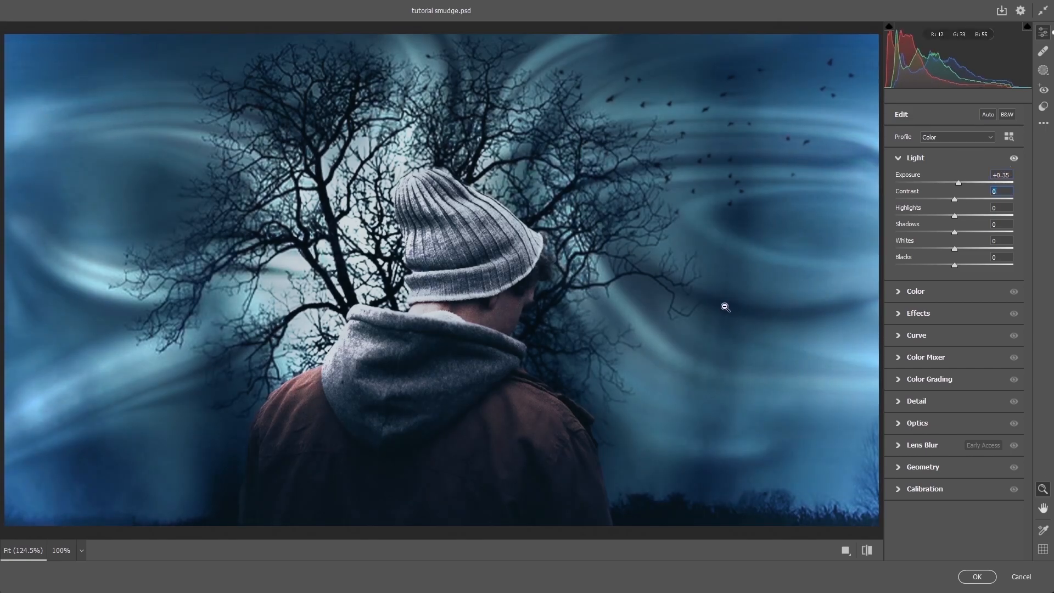
{"action": "type", "text": "-9"}
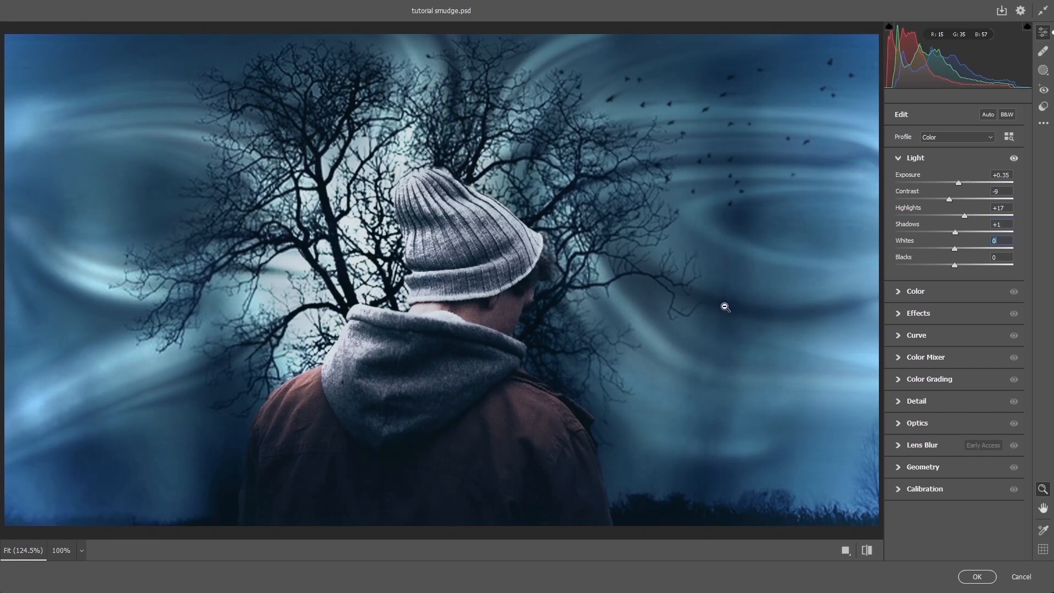
{"action": "type", "text": "-33"}
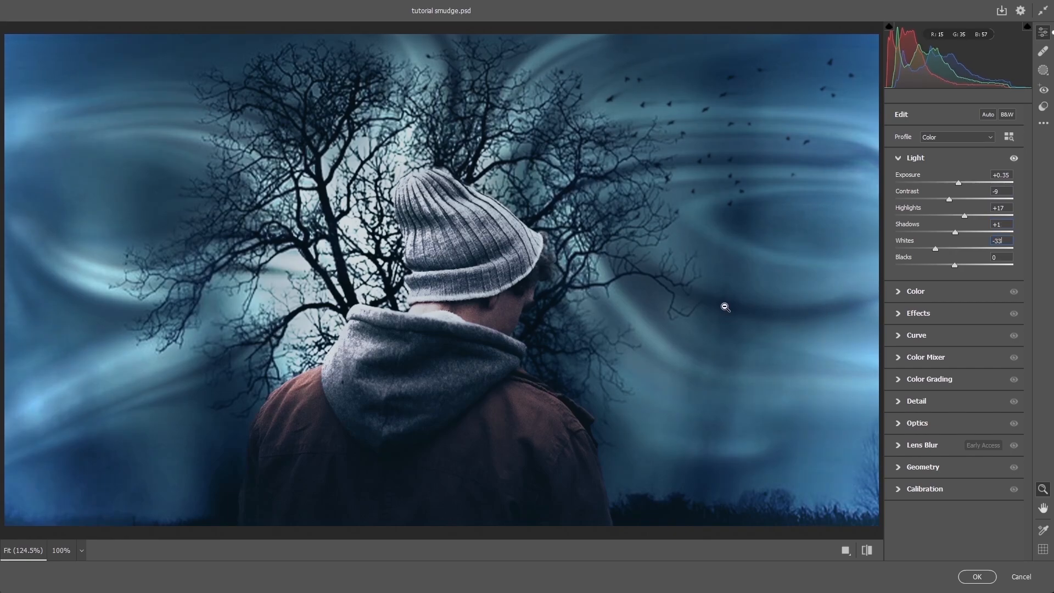
{"action": "type", "text": "12"}
Step: Set the Camera Raw effects to texture +18, vignette +27 and grain 23
{"action": "left_click", "coordinate": [903, 314]}
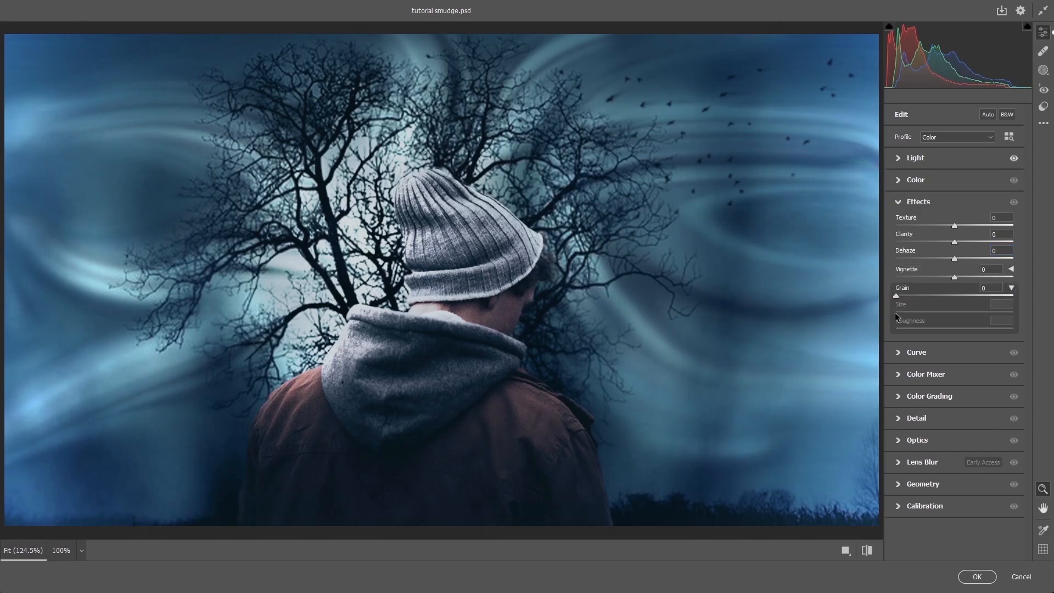
{"action": "left_click", "coordinate": [999, 216]}
{"action": "key", "text": "Tab"}
{"action": "key", "text": "Tab"}
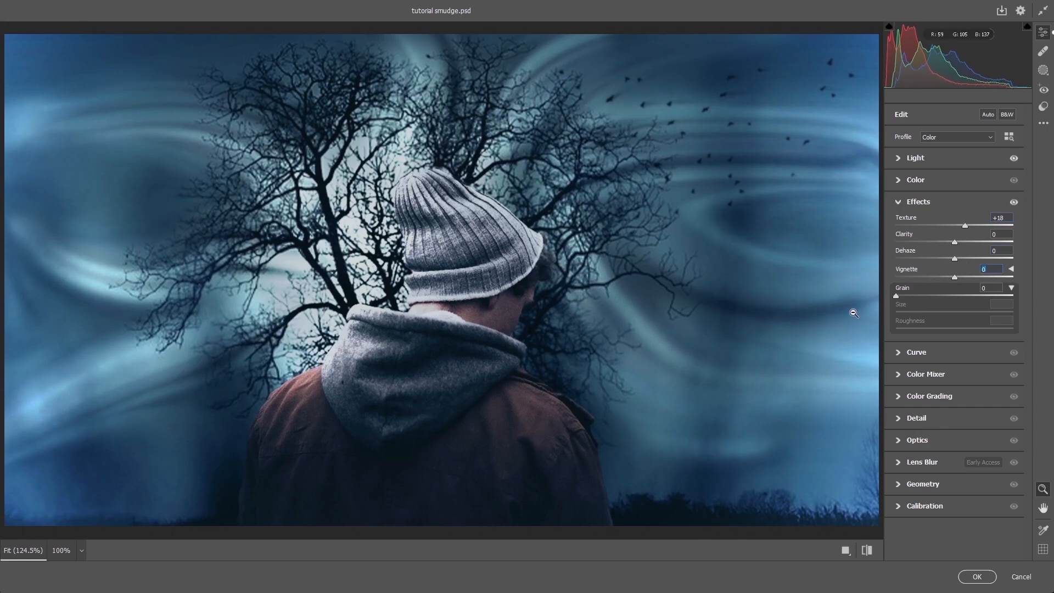
{"action": "type", "text": "27"}
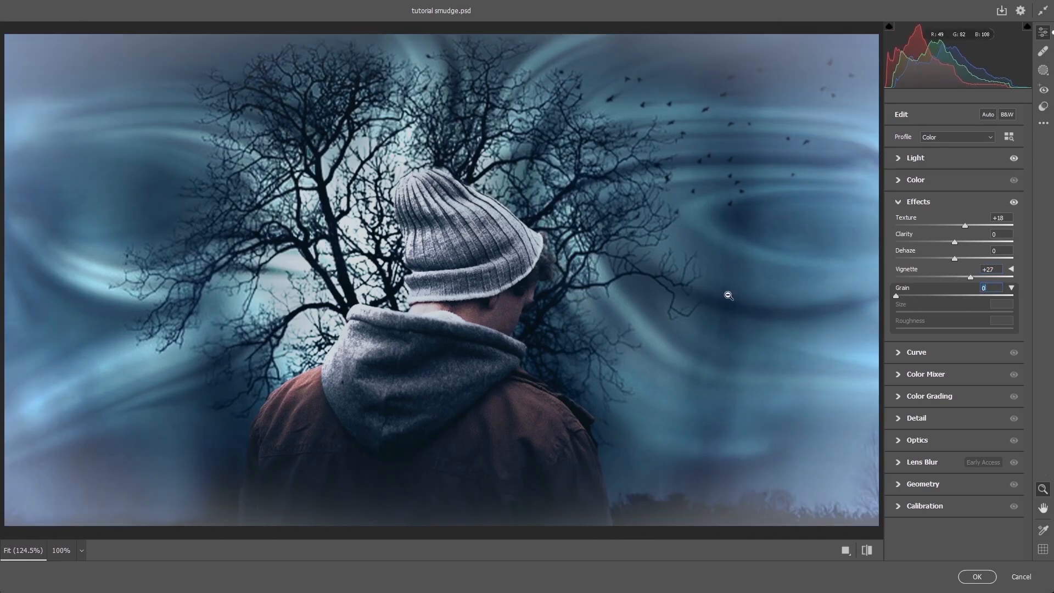
{"action": "type", "text": "23"}
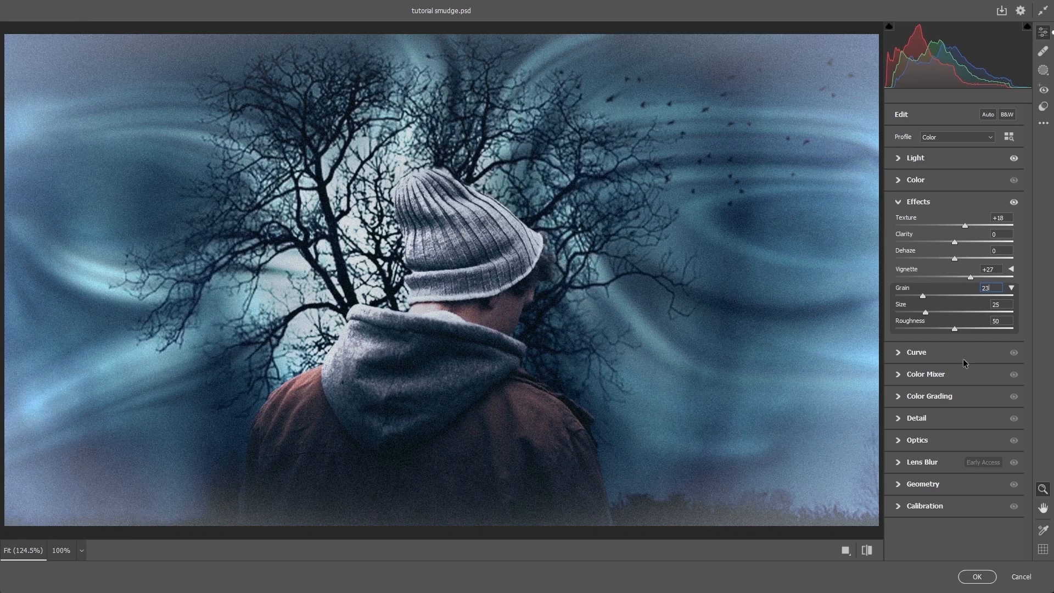
Step: Set Camera Raw sharpening to 19, apply the filter, and compare the layer hidden and shown
{"action": "left_click", "coordinate": [901, 420]}
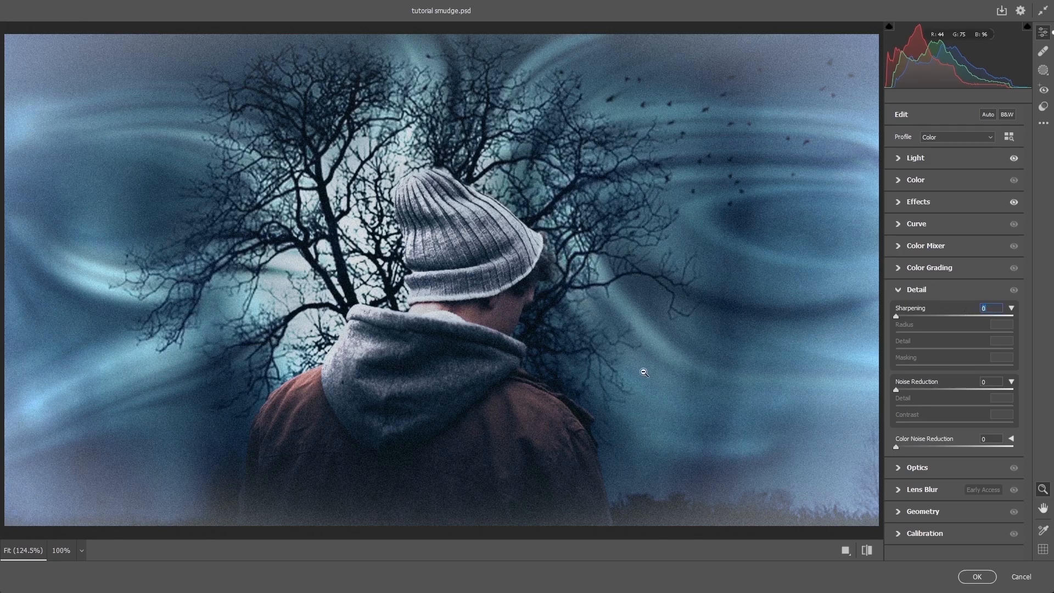
{"action": "type", "text": "19"}
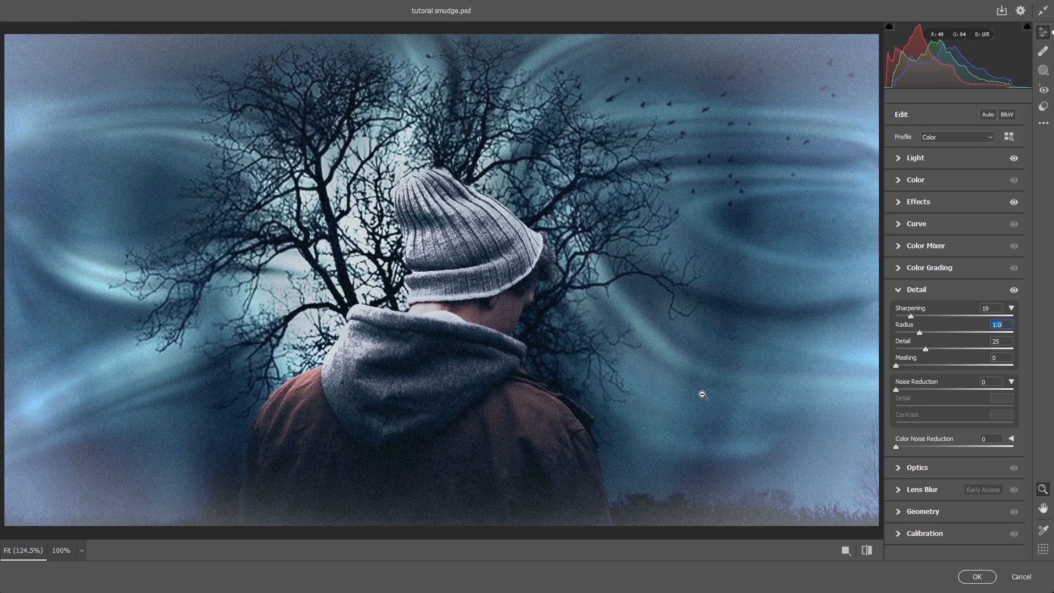
{"action": "left_click", "coordinate": [978, 577]}
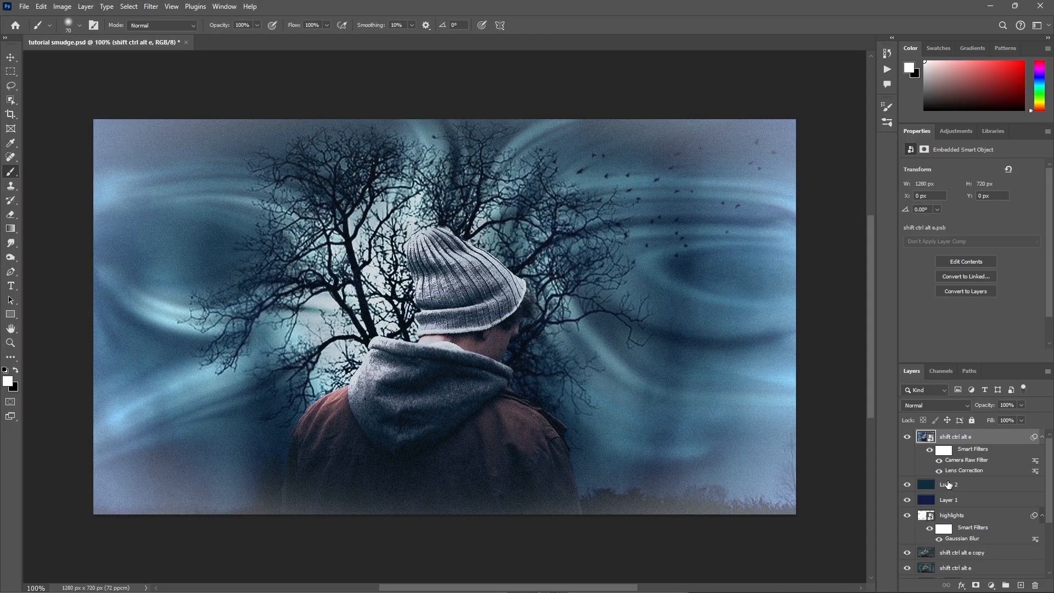
{"action": "left_click", "coordinate": [908, 437]}
{"action": "left_click", "coordinate": [908, 437]}
Step: Stamp all visible layers into another new top layer and rename it "shift ctrl alt e"
{"action": "key", "text": "ctrl+shift+alt+e"}
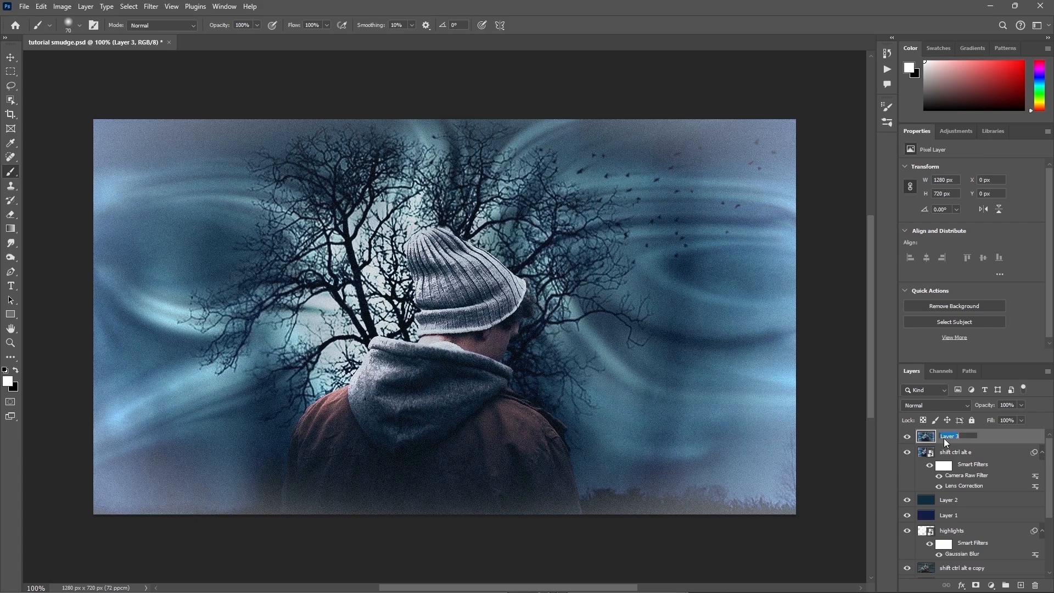
{"action": "type", "text": "shift ctrl alt e"}
{"action": "key", "text": "Return"}
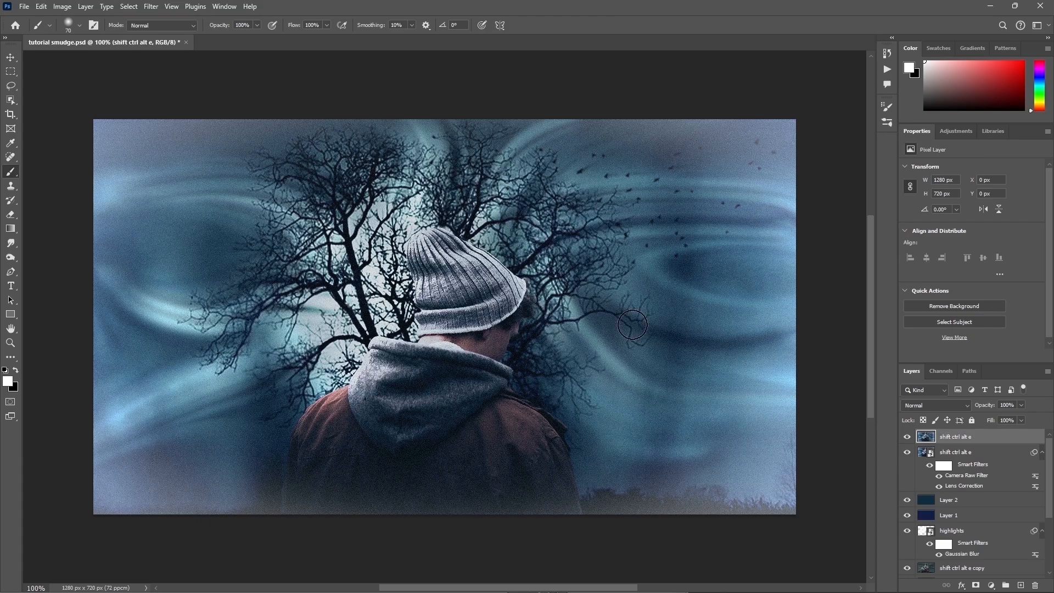
Step: Choose the Burn tool for midtones at 50% exposure and size its brush to 125 px
{"action": "left_click", "coordinate": [11, 257]}
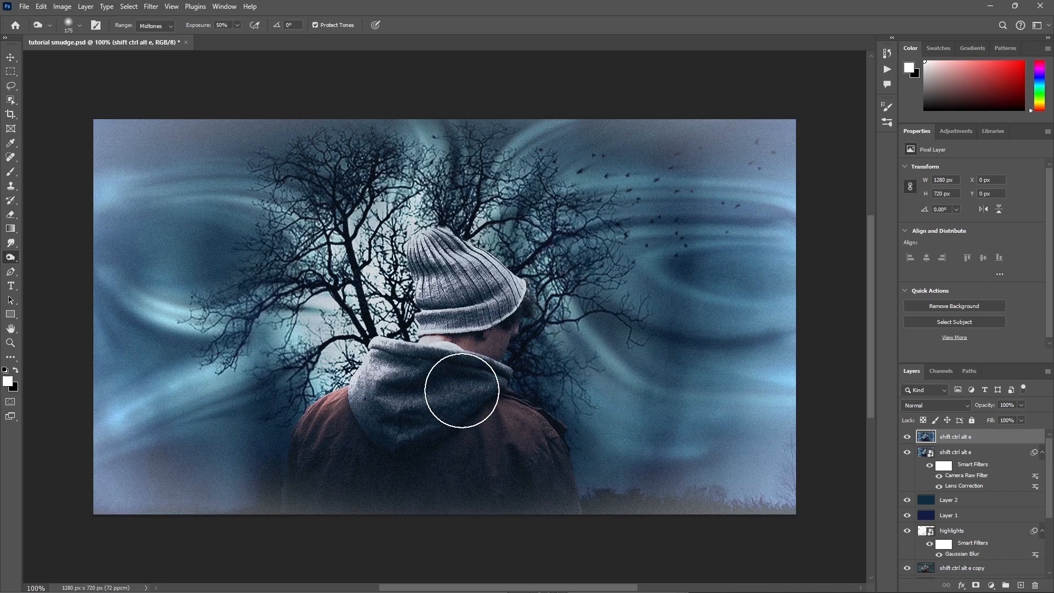
{"action": "key", "text": "bracketleft"}
{"action": "key", "text": "bracketleft"}
{"action": "key", "text": "bracketleft"}
{"action": "key", "text": "bracketleft"}
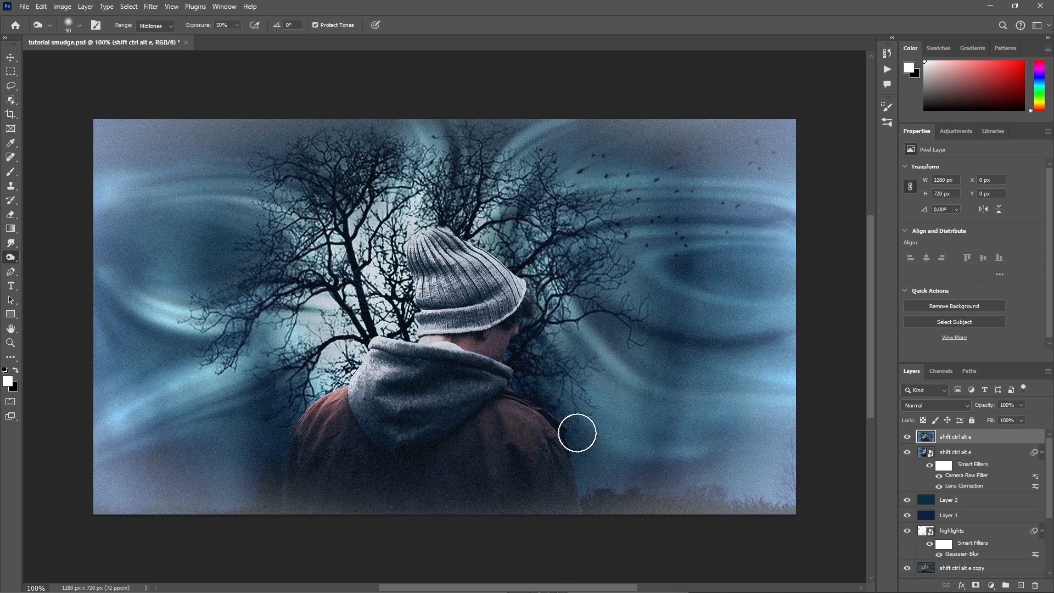
{"action": "key", "text": "bracketright"}
{"action": "key", "text": "bracketright"}
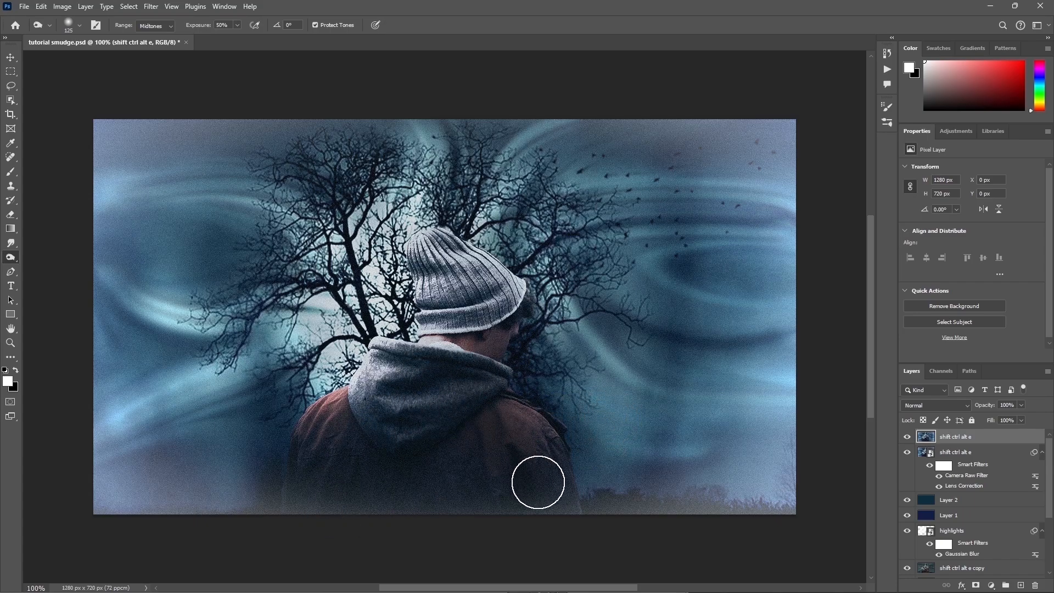
Step: Switch to the Dodge tool, midtones at 50% exposure, and brighten the beanie's edge and the hood and shoulder with an 80 px brush
{"action": "right_click", "coordinate": [2, 259]}
{"action": "left_click", "coordinate": [3, 259]}
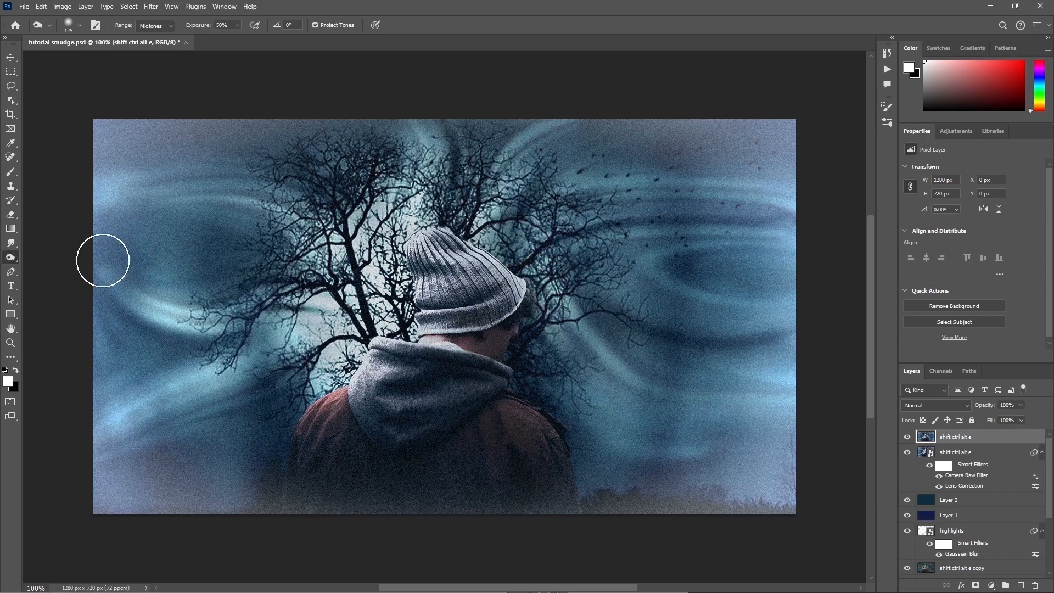
{"action": "right_click", "coordinate": [12, 256]}
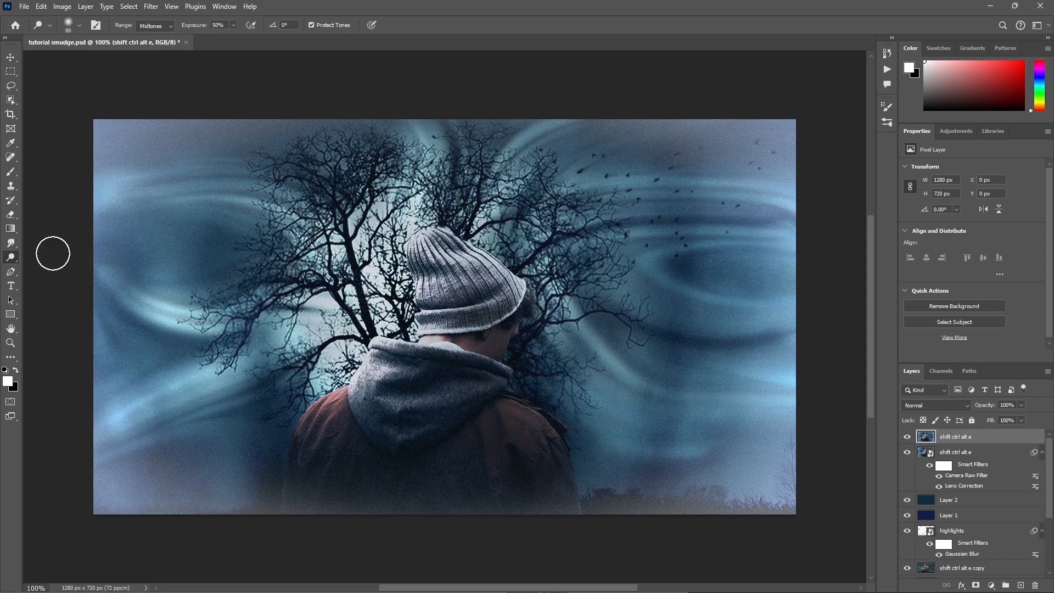
{"action": "left_click", "coordinate": [47, 257]}
{"action": "mouse_move", "coordinate": [424, 239]}
{"action": "left_mouse_down"}
{"action": "mouse_move", "coordinate": [422, 295]}
{"action": "mouse_move", "coordinate": [416, 234]}
{"action": "mouse_move", "coordinate": [423, 283]}
{"action": "left_mouse_up"}
{"action": "left_click_drag", "start_coordinate": [382, 374], "coordinate": [359, 399]}
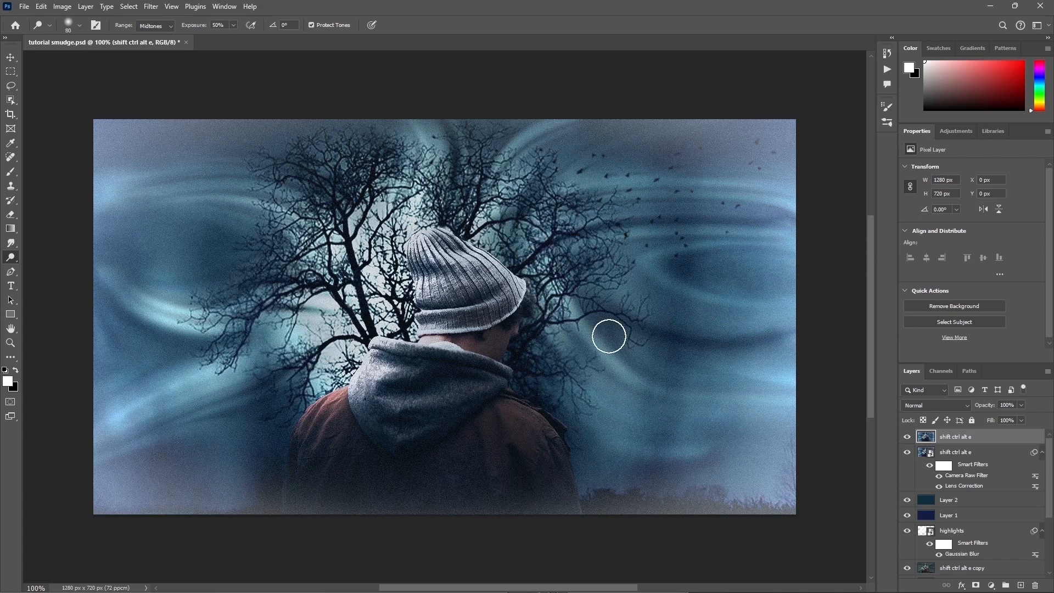
{"action": "left_click_drag", "start_coordinate": [408, 218], "coordinate": [407, 237]}
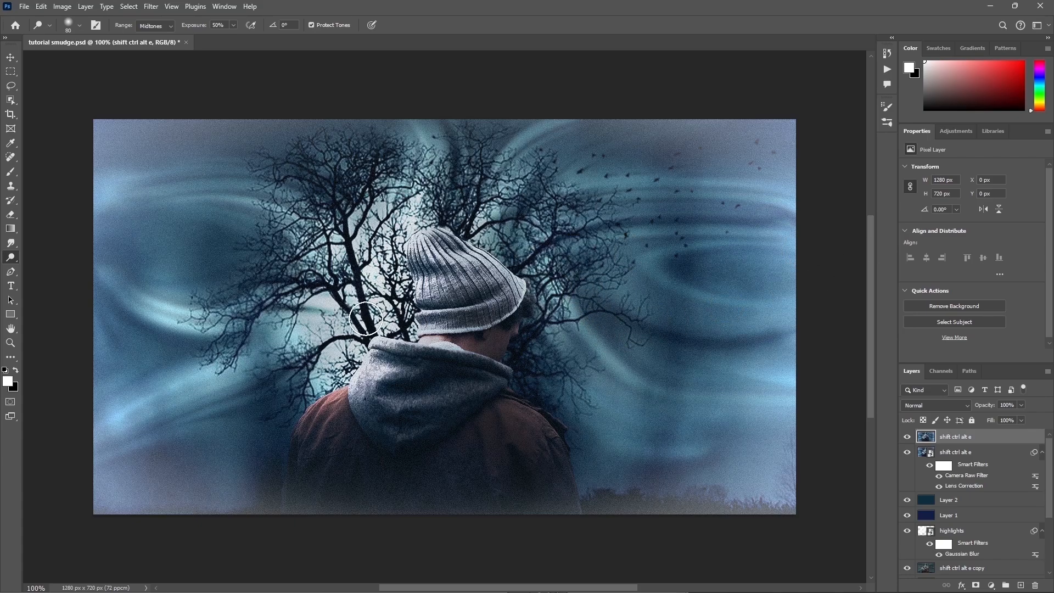
{"action": "left_click_drag", "start_coordinate": [386, 344], "coordinate": [347, 390]}
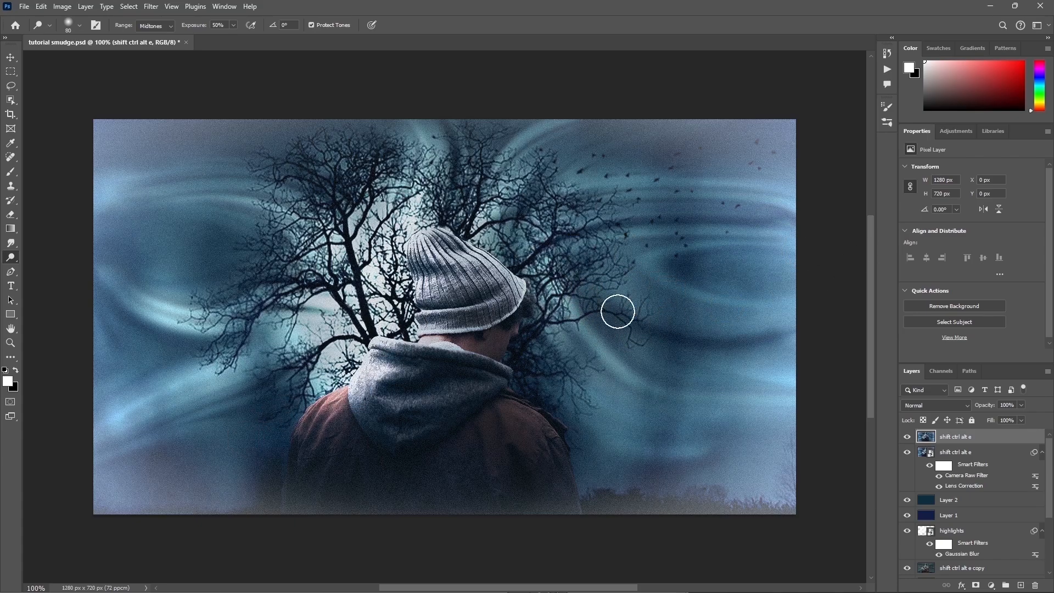
Step: Dodge the smudged light streaks in the sky to the right of the tree
{"action": "mouse_move", "coordinate": [617, 308]}
{"action": "left_mouse_down"}
{"action": "mouse_move", "coordinate": [631, 355]}
{"action": "mouse_move", "coordinate": [798, 390]}
{"action": "left_mouse_up"}
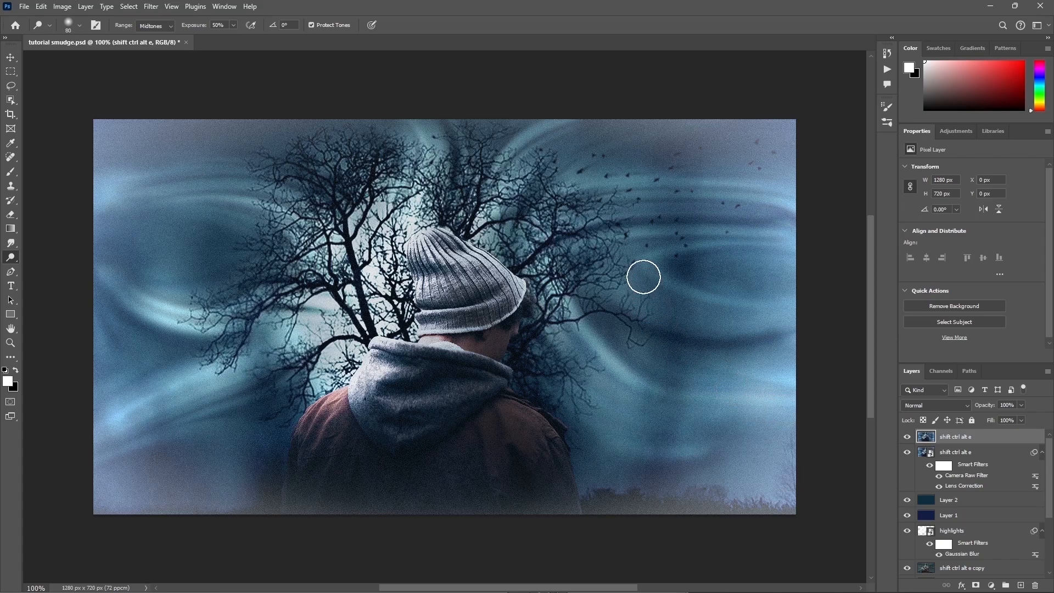
{"action": "mouse_move", "coordinate": [644, 276]}
{"action": "left_mouse_down"}
{"action": "mouse_move", "coordinate": [694, 304]}
{"action": "mouse_move", "coordinate": [849, 281]}
{"action": "left_mouse_up"}
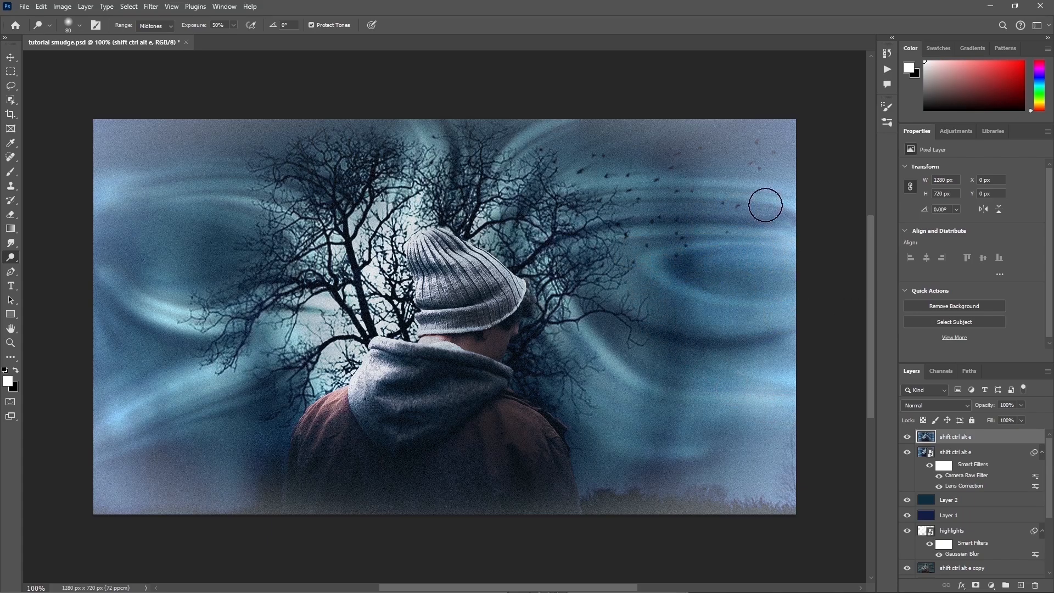
{"action": "left_click_drag", "start_coordinate": [763, 204], "coordinate": [626, 199]}
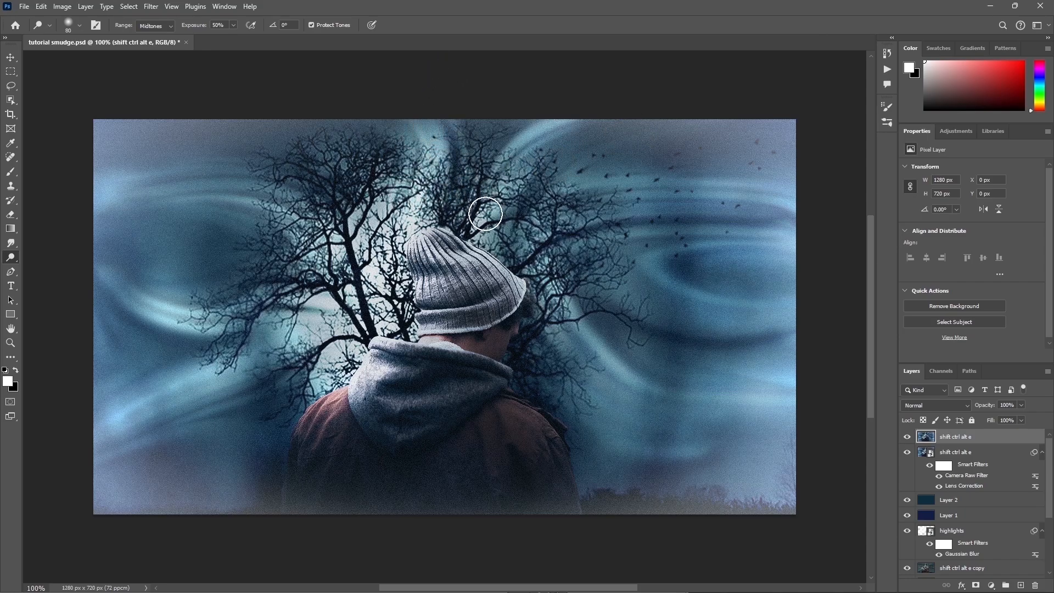
Step: Dodge the upper and middle smudged light streaks to the left of the tree with the 80 px brush
{"action": "left_click_drag", "start_coordinate": [291, 213], "coordinate": [90, 192]}
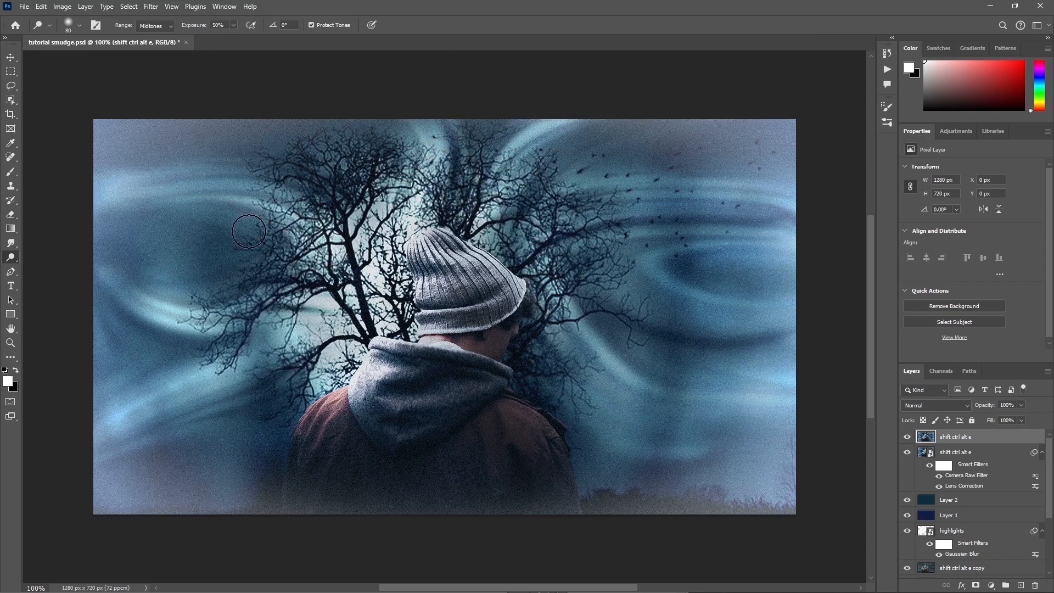
{"action": "left_click_drag", "start_coordinate": [301, 314], "coordinate": [99, 320]}
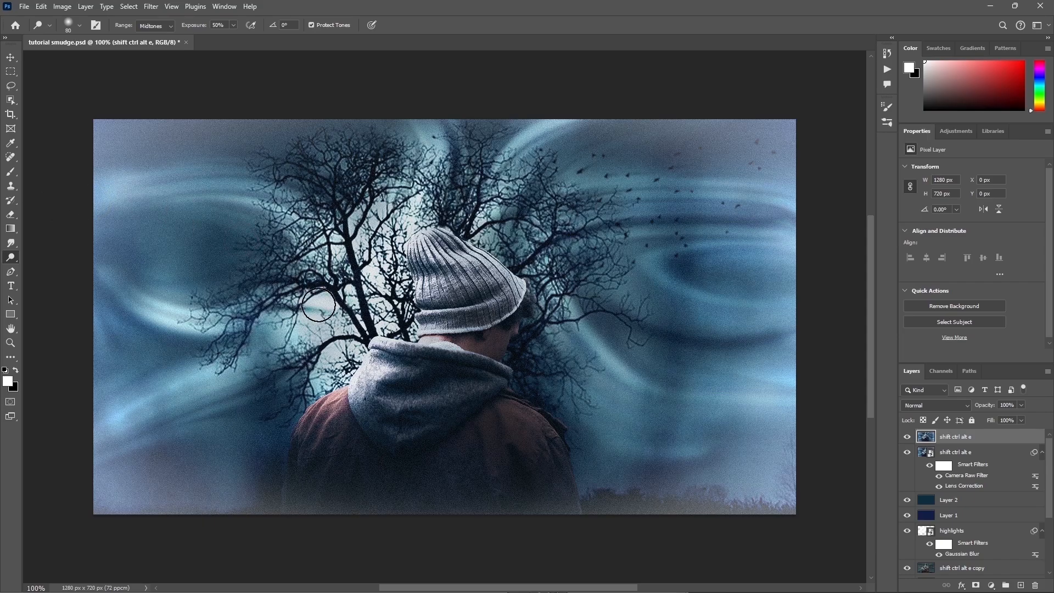
{"action": "left_click_drag", "start_coordinate": [310, 307], "coordinate": [99, 423]}
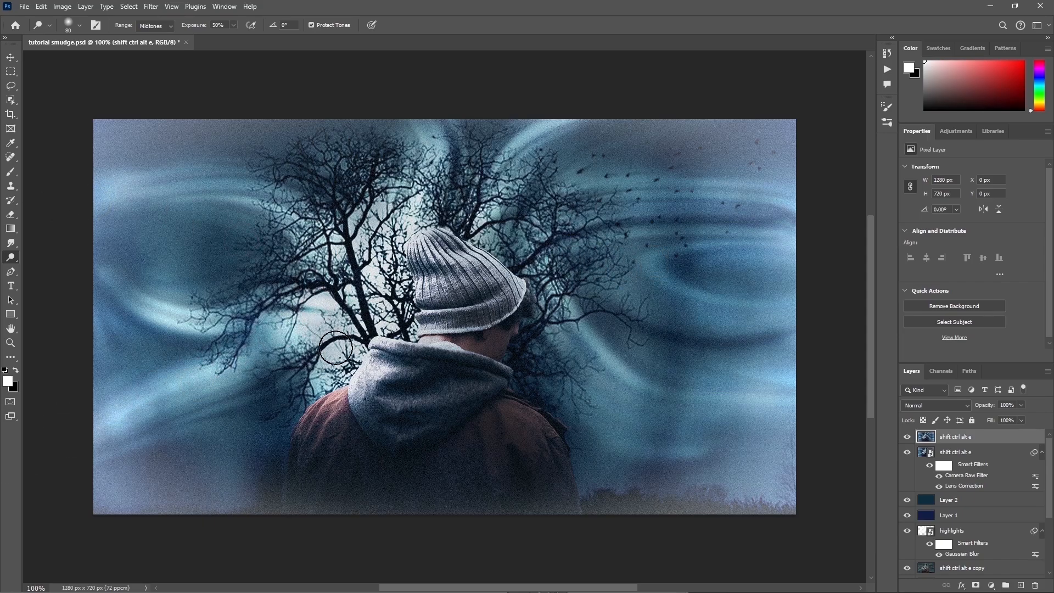
{"action": "key", "text": "ctrl+z"}
{"action": "left_click_drag", "start_coordinate": [209, 380], "coordinate": [104, 421]}
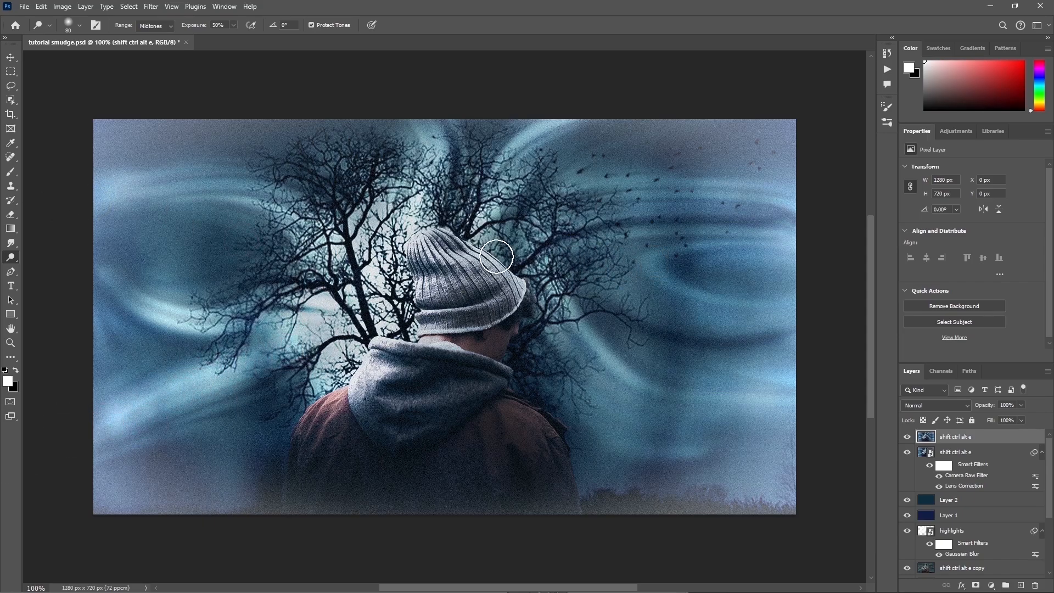
{"action": "key", "text": "ctrl+z"}
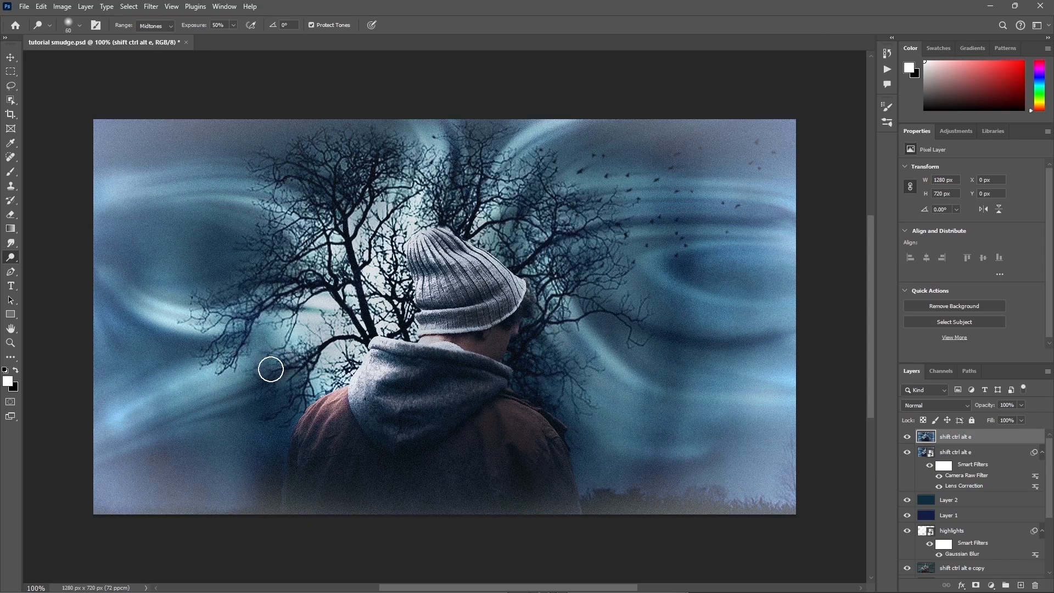
Step: Reduce the Dodge brush to 60 px and brighten the lower light streak from the branches to the image's left edge
{"action": "key", "text": "bracketleft"}
{"action": "key", "text": "bracketleft"}
{"action": "key", "text": "bracketleft"}
{"action": "left_click_drag", "start_coordinate": [263, 369], "coordinate": [96, 404]}
Step: Reduce the Dodge brush to 40 px and brighten the cores of the curved light streaks above and right of the tree
{"action": "key", "text": "bracketleft"}
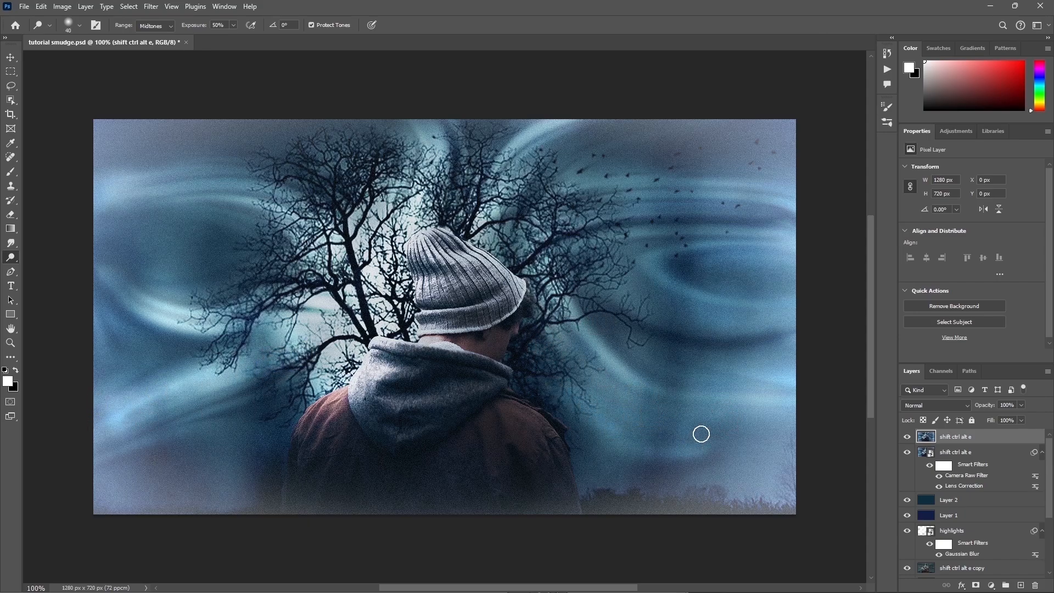
{"action": "key", "text": "bracketleft"}
{"action": "mouse_move", "coordinate": [566, 323]}
{"action": "left_mouse_down"}
{"action": "mouse_move", "coordinate": [580, 351]}
{"action": "mouse_move", "coordinate": [547, 319]}
{"action": "mouse_move", "coordinate": [583, 373]}
{"action": "mouse_move", "coordinate": [570, 285]}
{"action": "mouse_move", "coordinate": [628, 376]}
{"action": "mouse_move", "coordinate": [806, 392]}
{"action": "mouse_move", "coordinate": [700, 394]}
{"action": "left_mouse_up"}
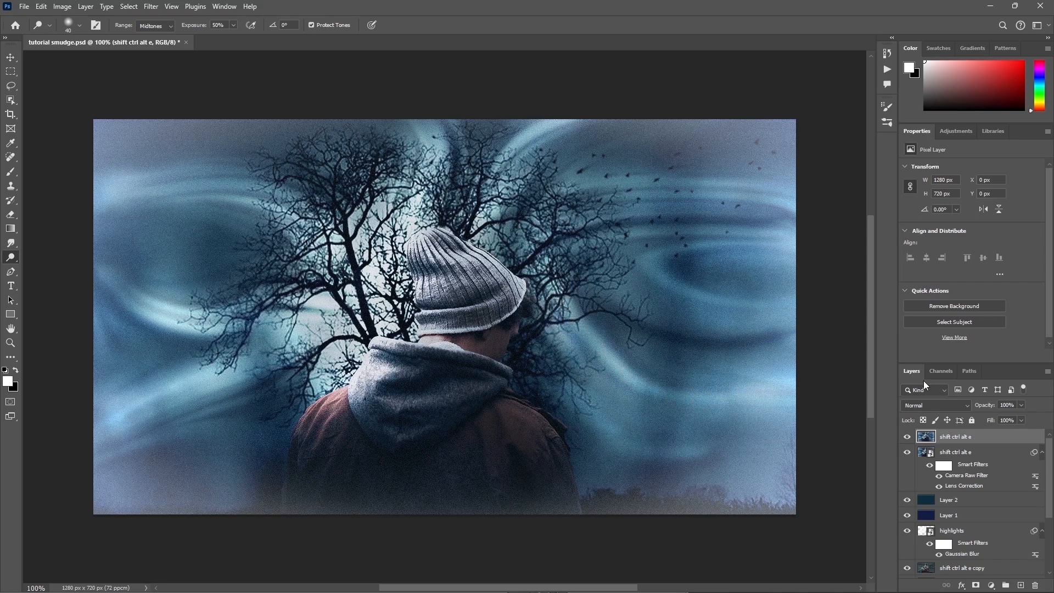
{"action": "mouse_move", "coordinate": [767, 302]}
{"action": "left_mouse_down"}
{"action": "mouse_move", "coordinate": [650, 263]}
{"action": "mouse_move", "coordinate": [787, 237]}
{"action": "mouse_move", "coordinate": [854, 245]}
{"action": "mouse_move", "coordinate": [793, 262]}
{"action": "mouse_move", "coordinate": [652, 234]}
{"action": "mouse_move", "coordinate": [663, 244]}
{"action": "mouse_move", "coordinate": [688, 228]}
{"action": "mouse_move", "coordinate": [853, 224]}
{"action": "mouse_move", "coordinate": [701, 206]}
{"action": "mouse_move", "coordinate": [767, 198]}
{"action": "mouse_move", "coordinate": [839, 210]}
{"action": "left_mouse_up"}
{"action": "left_click_drag", "start_coordinate": [710, 185], "coordinate": [839, 193]}
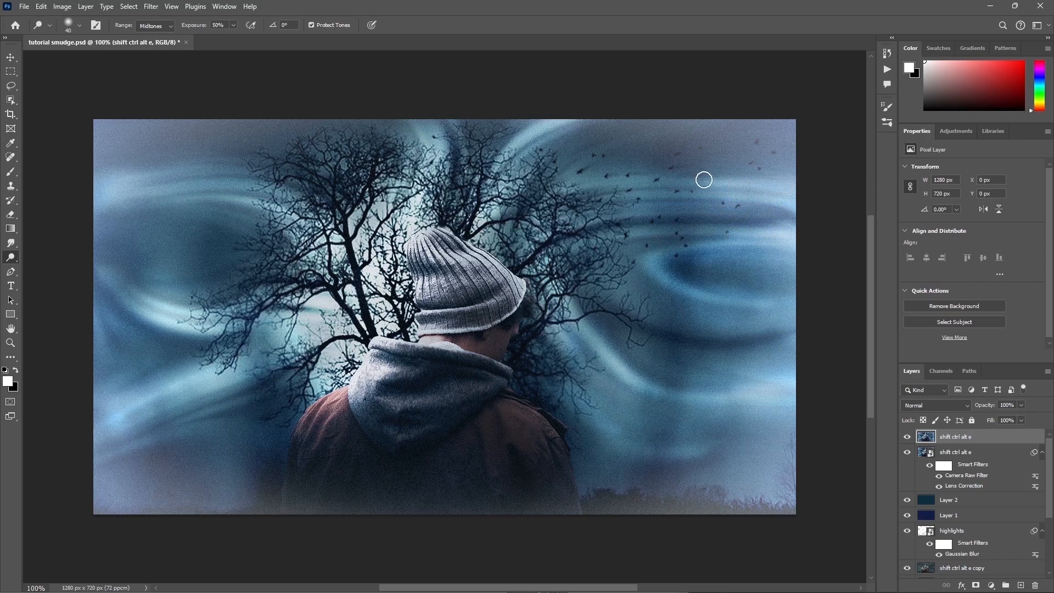
{"action": "left_click_drag", "start_coordinate": [524, 150], "coordinate": [601, 107]}
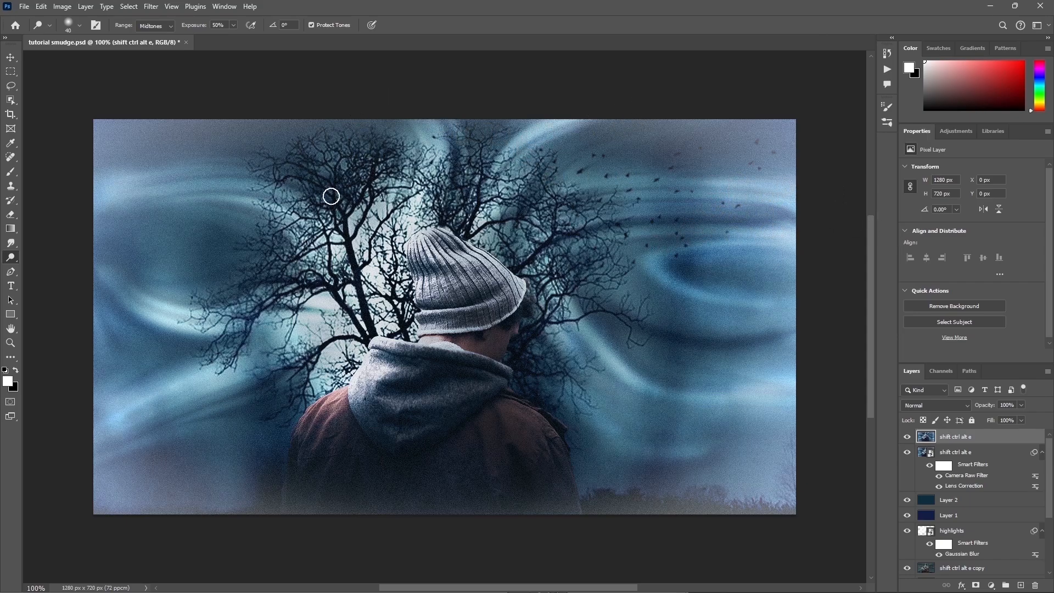
Step: Dodge the light streaks near the image's left edge and toggle the retouched layer's visibility to compare before and after
{"action": "mouse_move", "coordinate": [90, 201]}
{"action": "left_mouse_down"}
{"action": "mouse_move", "coordinate": [203, 169]}
{"action": "mouse_move", "coordinate": [159, 185]}
{"action": "left_mouse_up"}
{"action": "left_click_drag", "start_coordinate": [104, 266], "coordinate": [165, 365]}
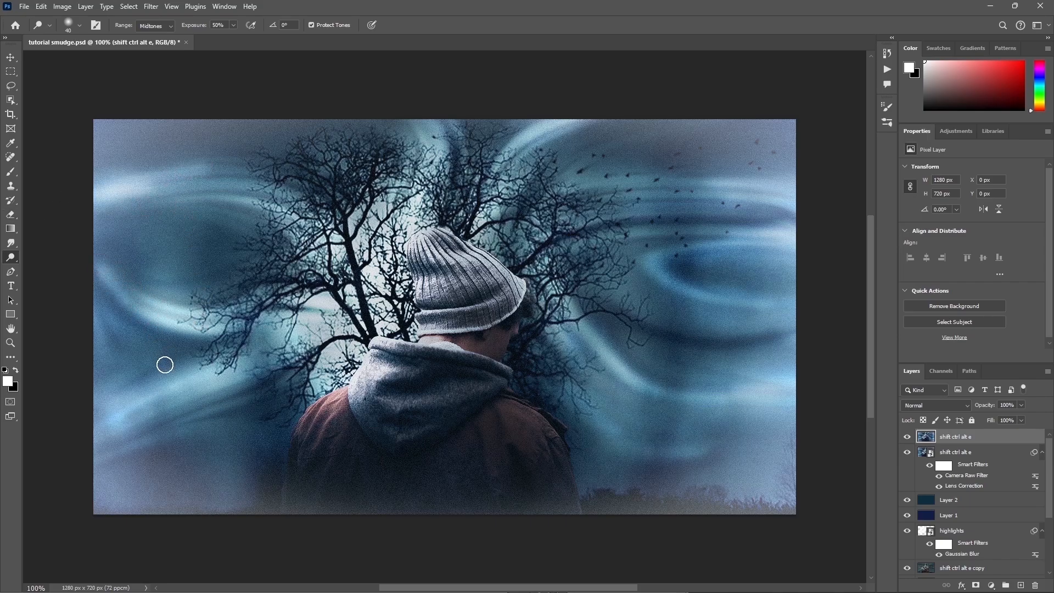
{"action": "mouse_move", "coordinate": [113, 270]}
{"action": "left_mouse_down"}
{"action": "mouse_move", "coordinate": [185, 334]}
{"action": "mouse_move", "coordinate": [176, 378]}
{"action": "mouse_move", "coordinate": [104, 447]}
{"action": "mouse_move", "coordinate": [204, 376]}
{"action": "mouse_move", "coordinate": [180, 414]}
{"action": "mouse_move", "coordinate": [110, 459]}
{"action": "mouse_move", "coordinate": [245, 419]}
{"action": "mouse_move", "coordinate": [260, 433]}
{"action": "mouse_move", "coordinate": [71, 457]}
{"action": "left_mouse_up"}
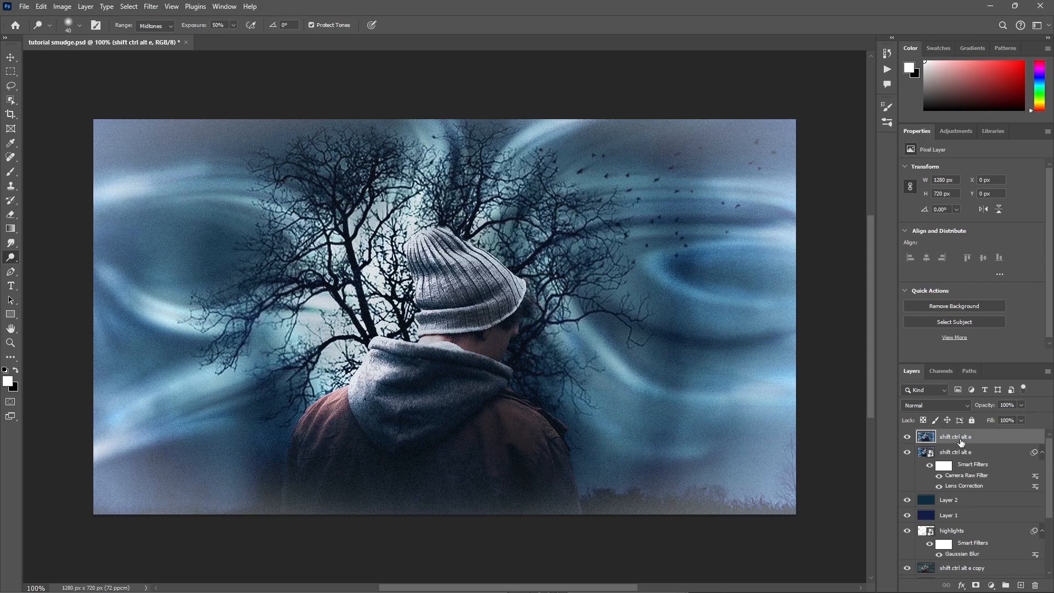
{"action": "left_click", "coordinate": [907, 437]}
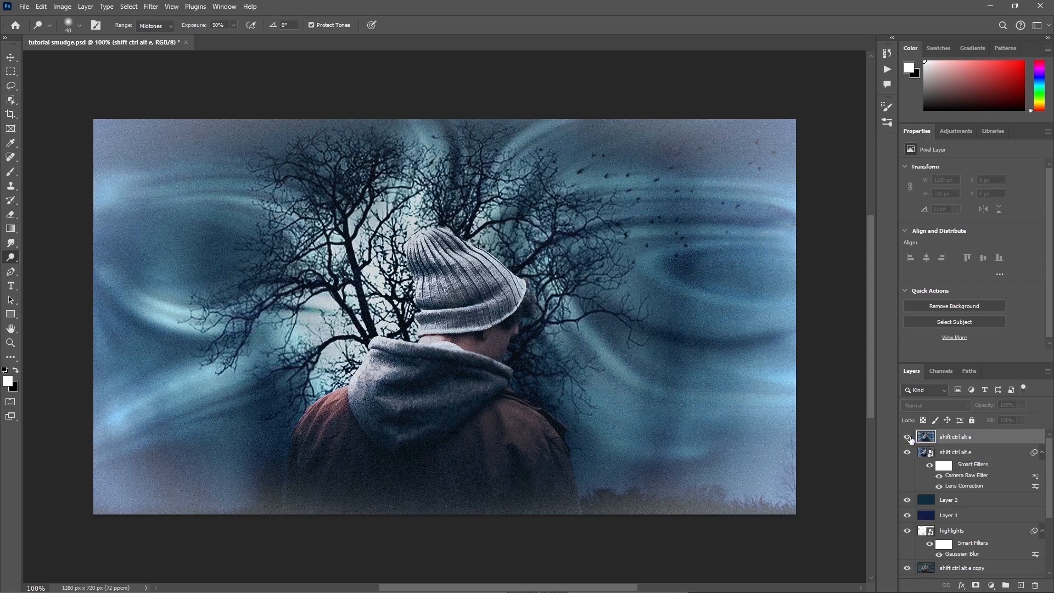
{"action": "left_click", "coordinate": [909, 438]}
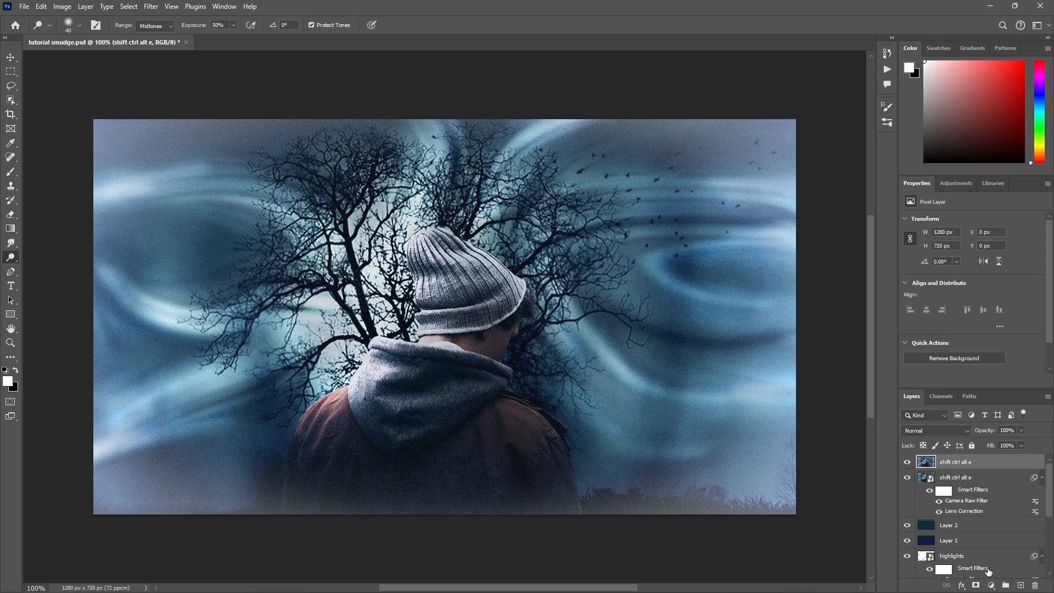
Step: Add a Curves adjustment layer on top and set its shadow point to input 41 and output 10
{"action": "left_click", "coordinate": [992, 583]}
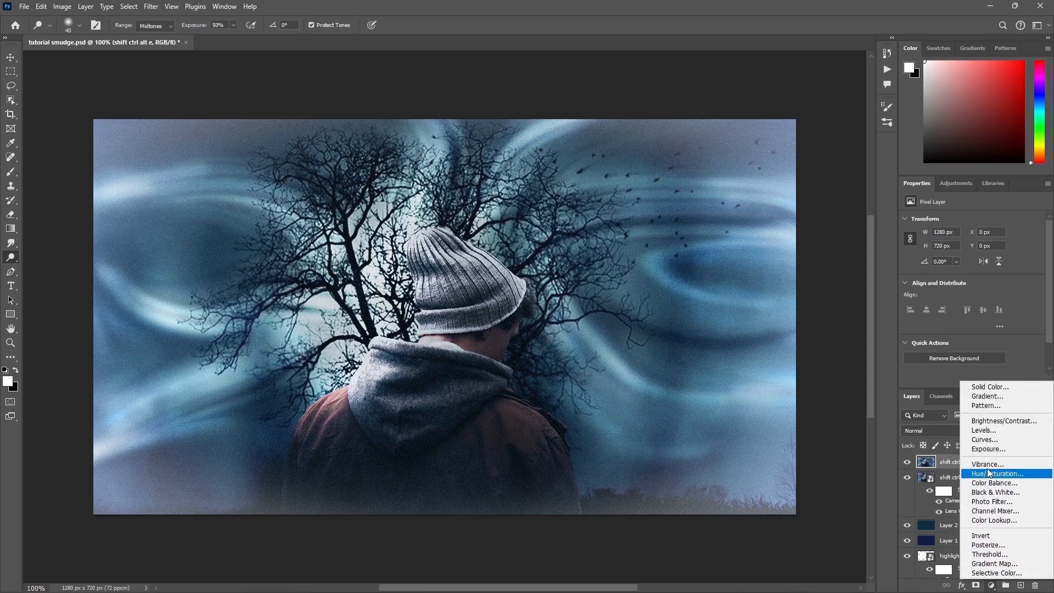
{"action": "left_click", "coordinate": [987, 441]}
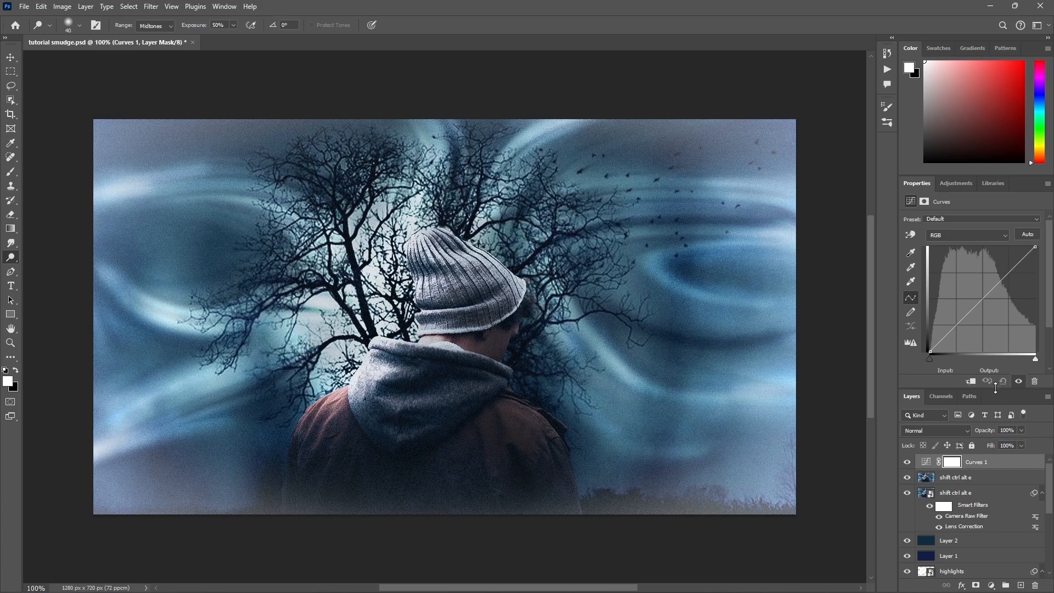
{"action": "left_click_drag", "start_coordinate": [929, 361], "coordinate": [937, 360]}
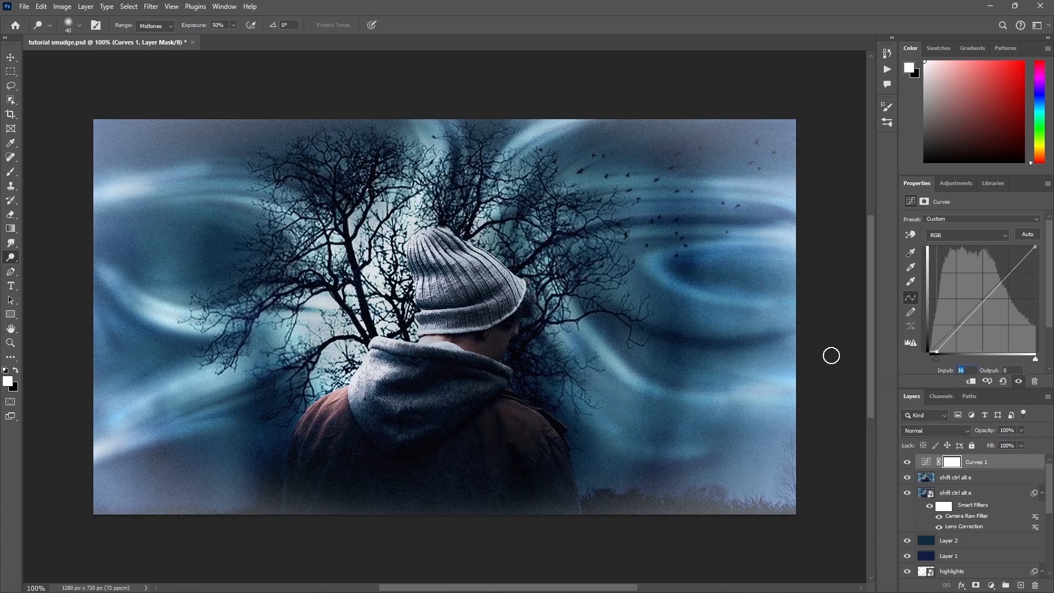
{"action": "type", "text": "41"}
{"action": "type", "text": "1"}
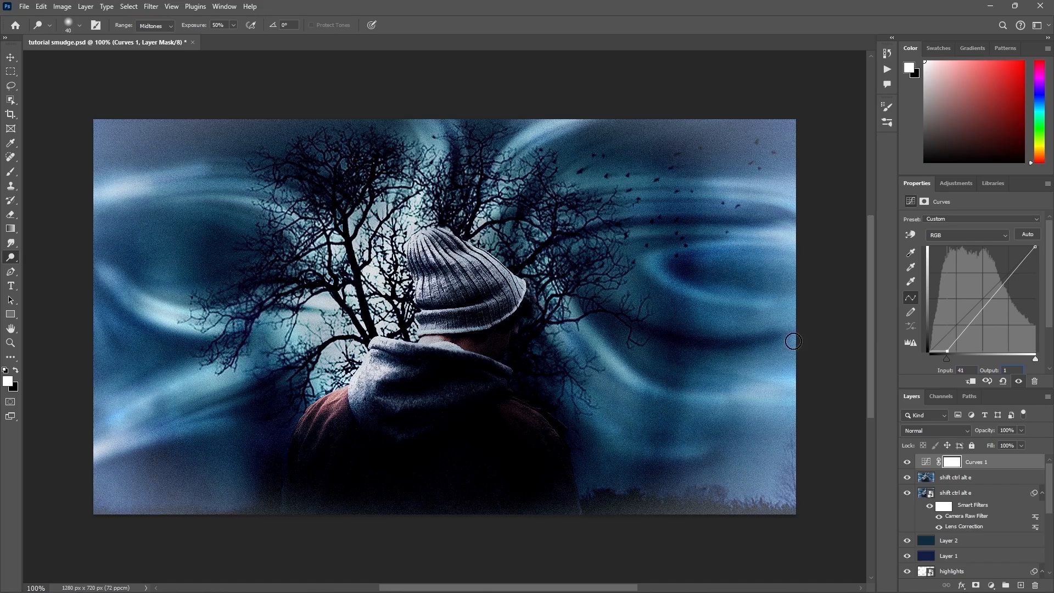
{"action": "type", "text": "07"}
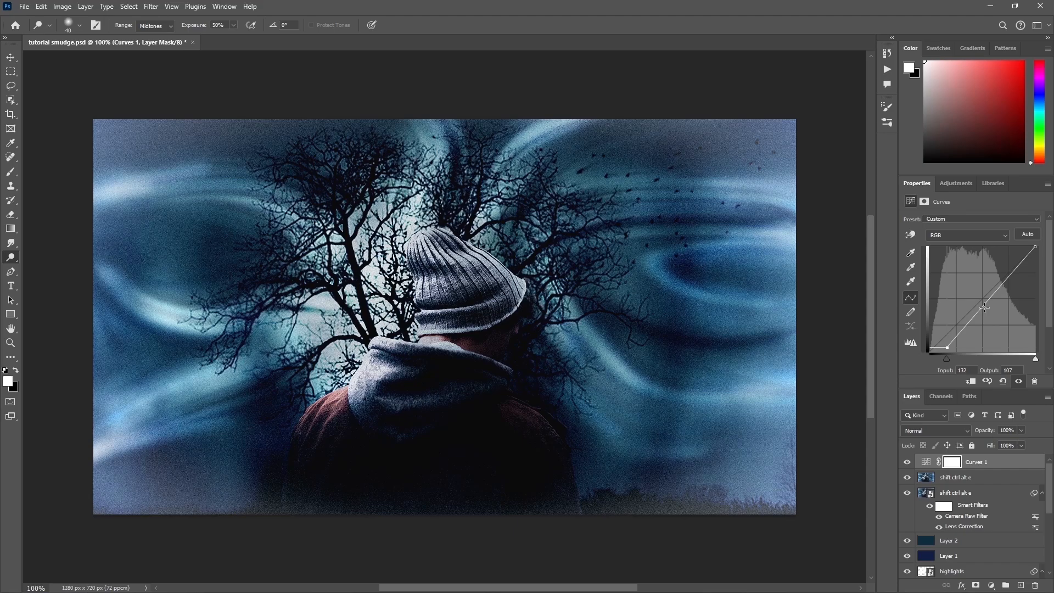
Step: Add a midtone curve point with input 141 and output 109, and set the Curves layer's opacity to 23%
{"action": "left_click", "coordinate": [988, 314]}
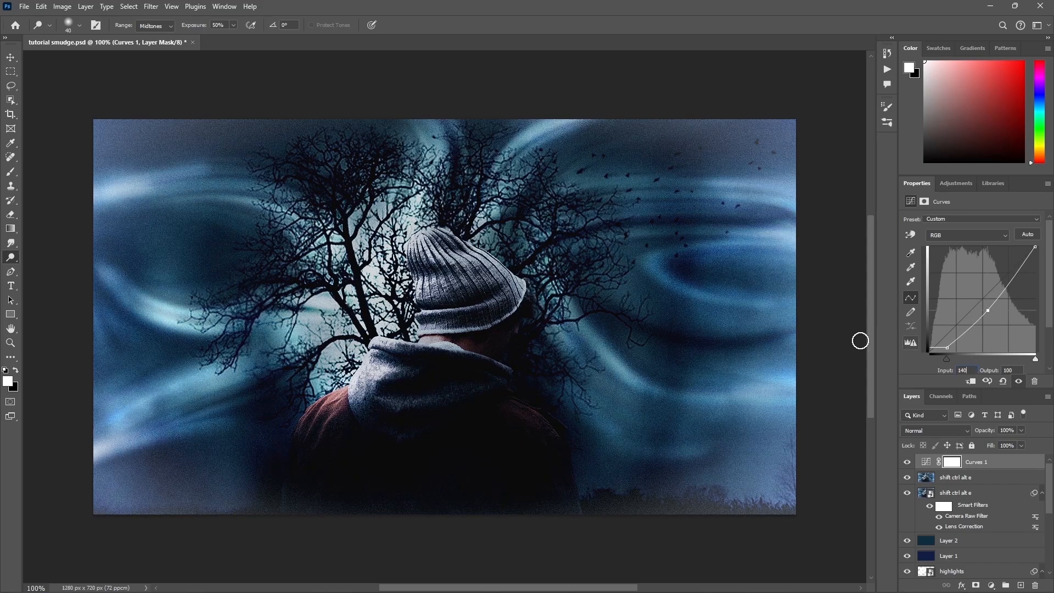
{"action": "type", "text": "1"}
{"action": "type", "text": "109"}
{"action": "left_click", "coordinate": [1008, 431]}
{"action": "type", "text": "23"}
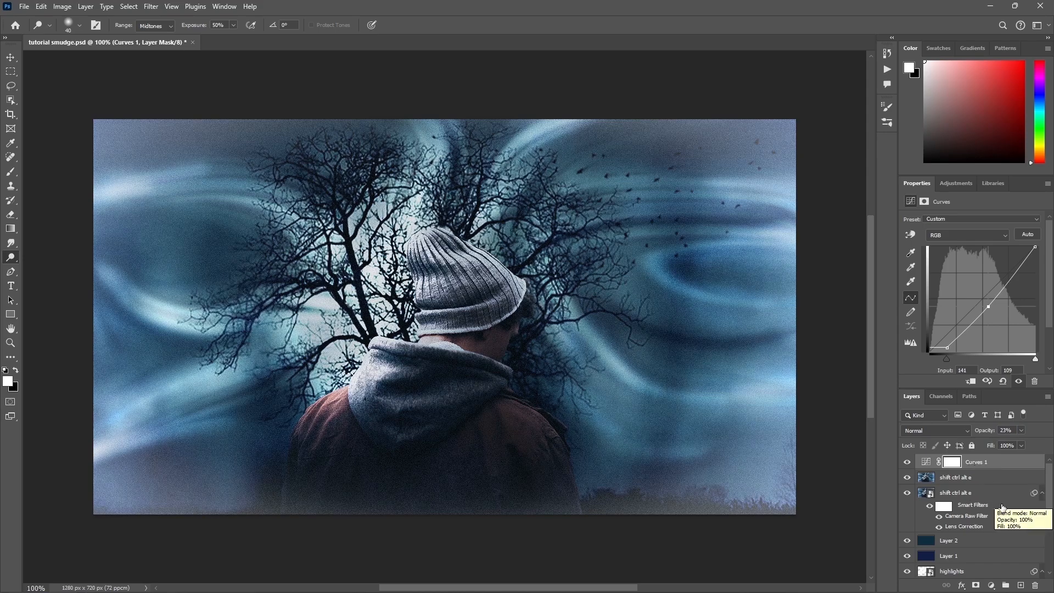
Step: Create a new layer above the Curves layer and fill it with neutral gray
{"action": "left_click", "coordinate": [1020, 587]}
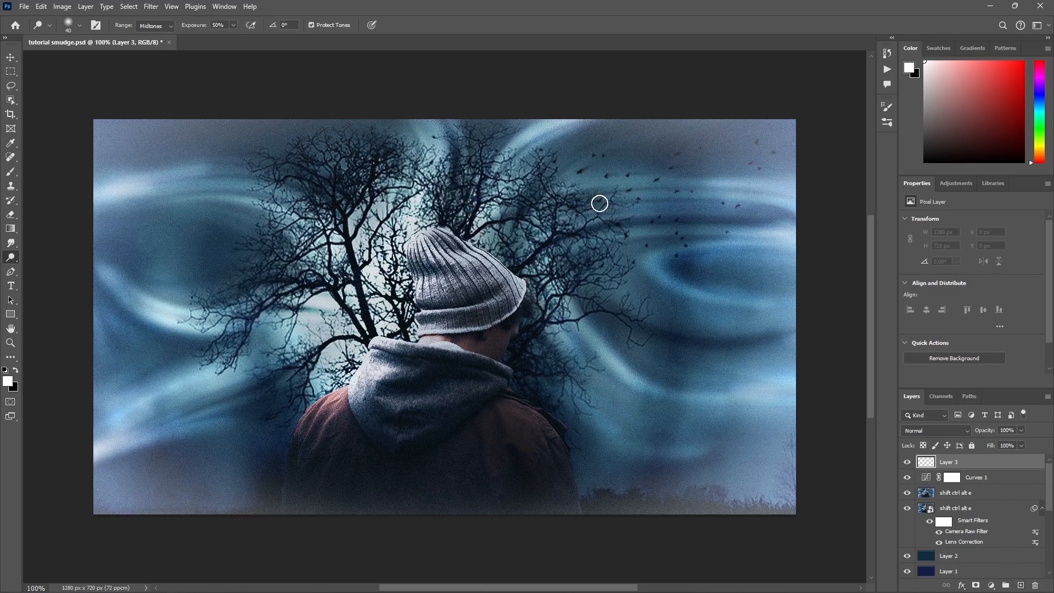
{"action": "left_click", "coordinate": [24, 7]}
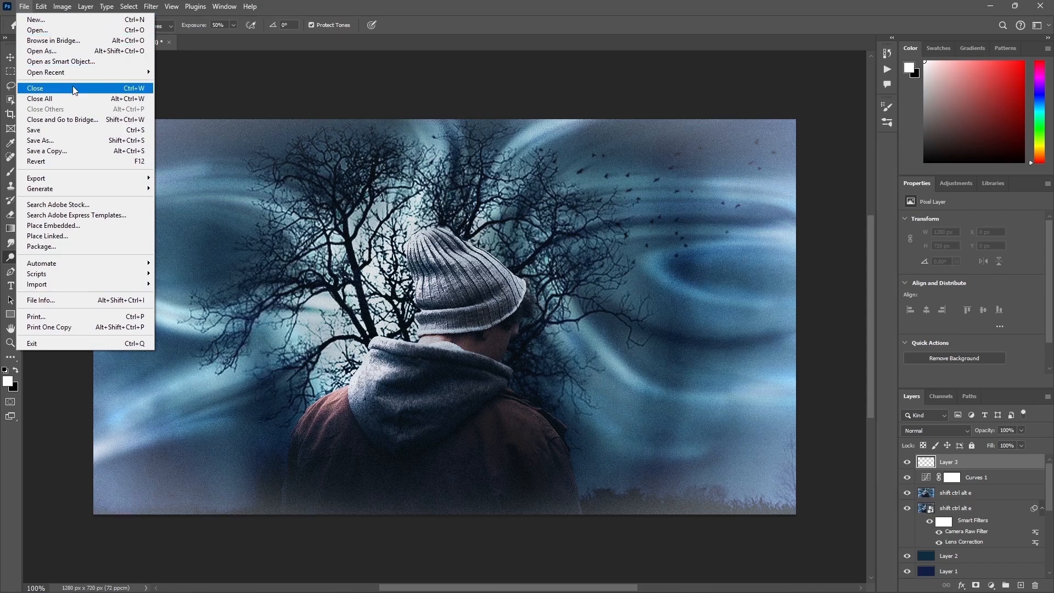
{"action": "mouse_move", "coordinate": [92, 181]}
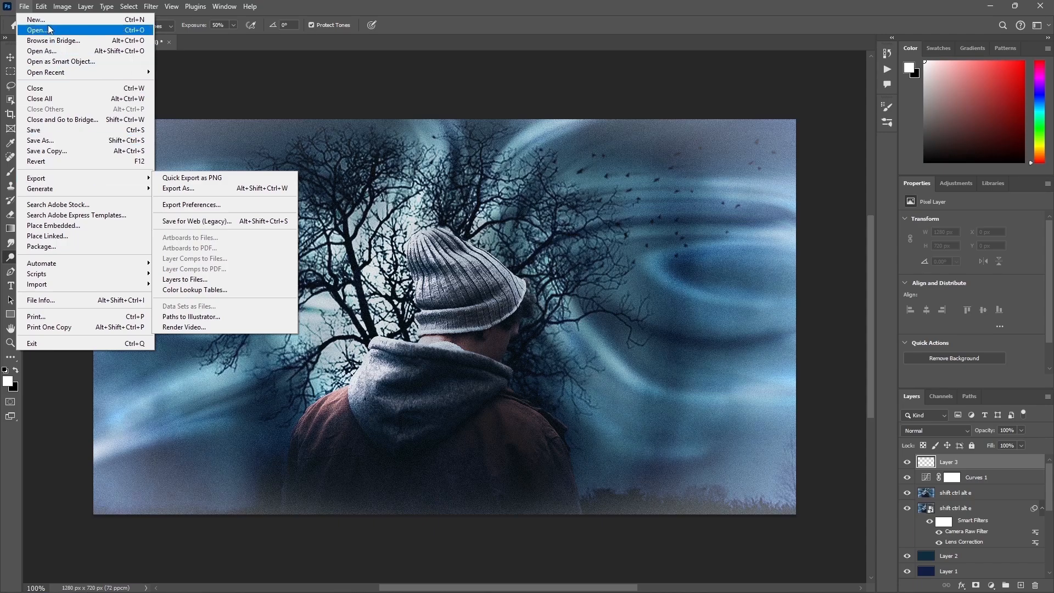
{"action": "mouse_move", "coordinate": [41, 7]}
{"action": "left_click", "coordinate": [78, 185]}
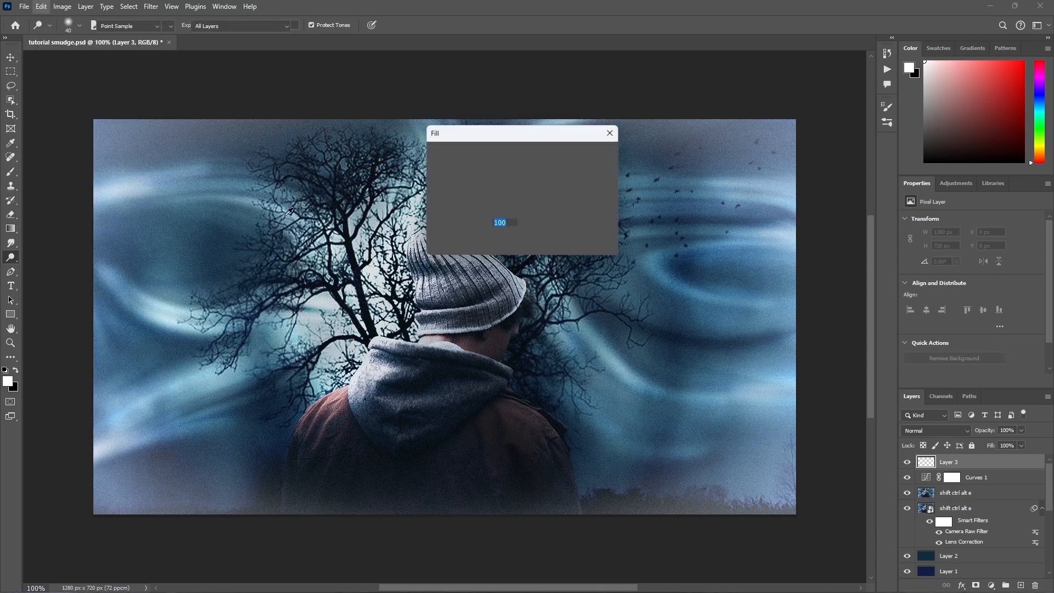
{"action": "left_click", "coordinate": [594, 155]}
{"action": "key", "text": "o"}
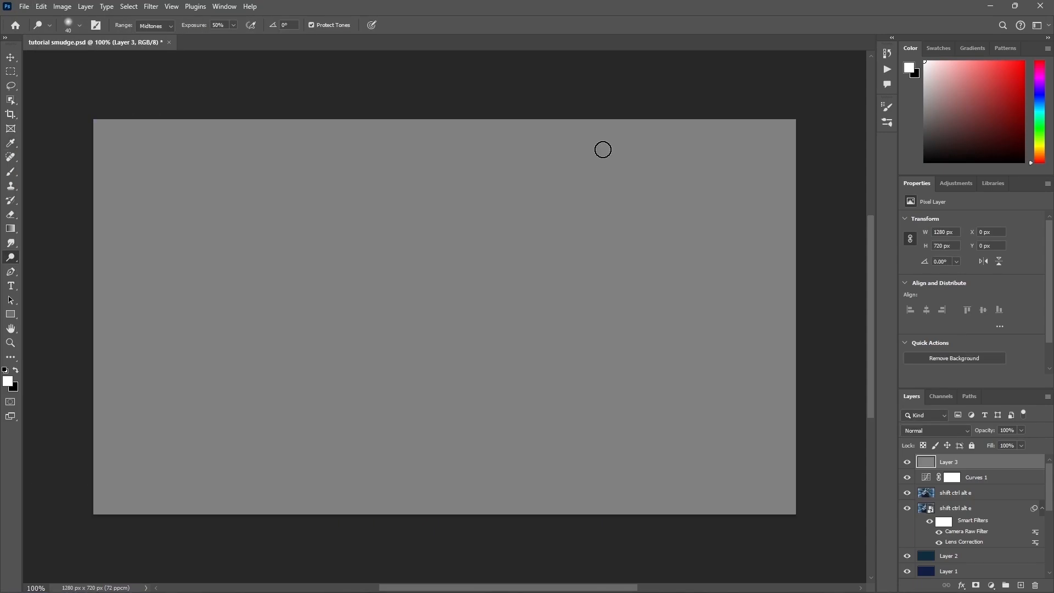
Step: Set the gray layer's blend mode to Overlay and convert it to a smart object
{"action": "left_click", "coordinate": [915, 428]}
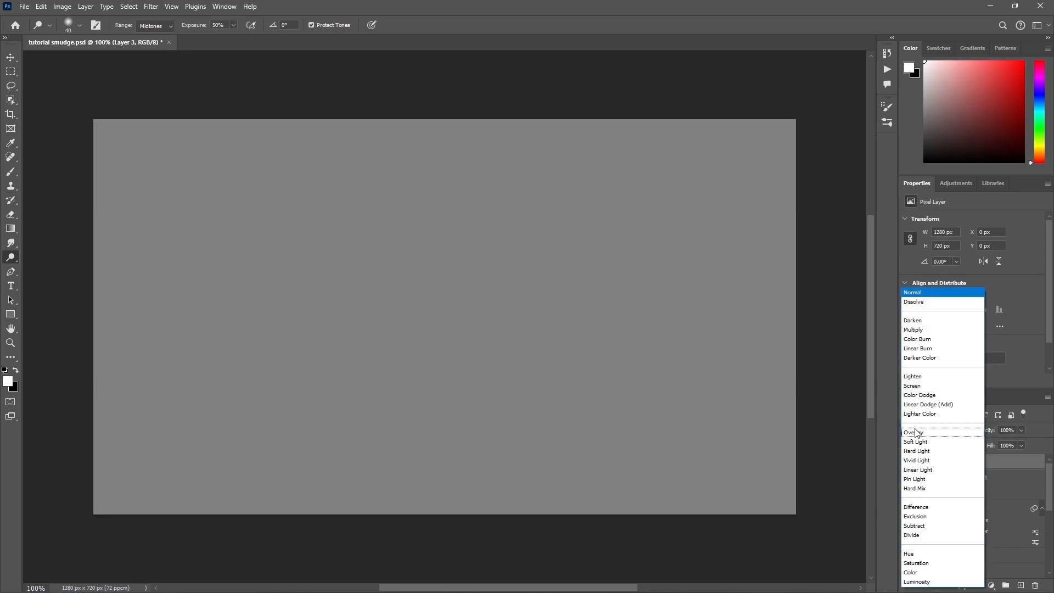
{"action": "left_click", "coordinate": [916, 431]}
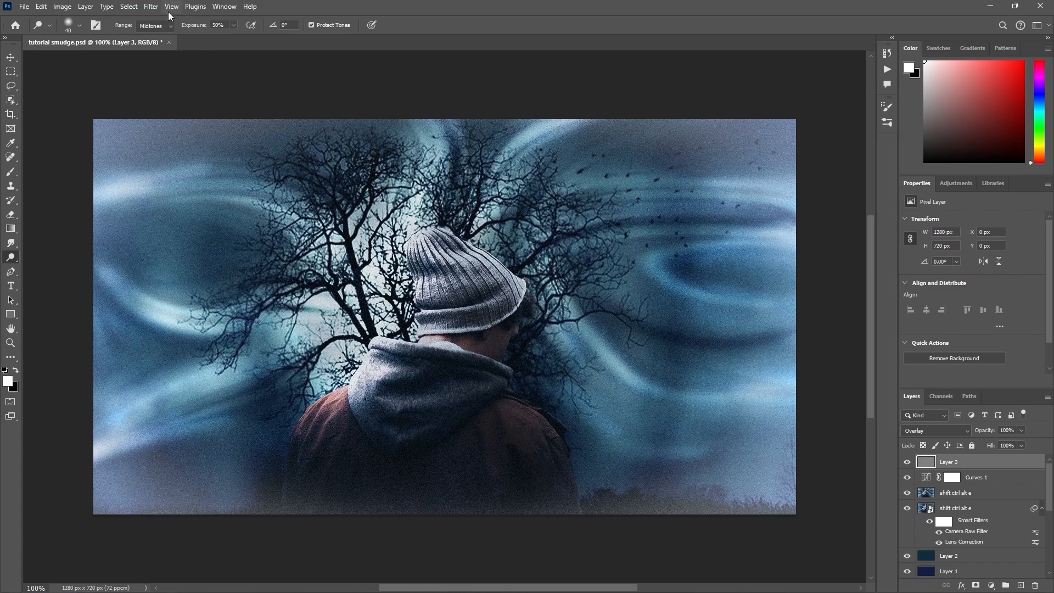
{"action": "right_click", "coordinate": [942, 466]}
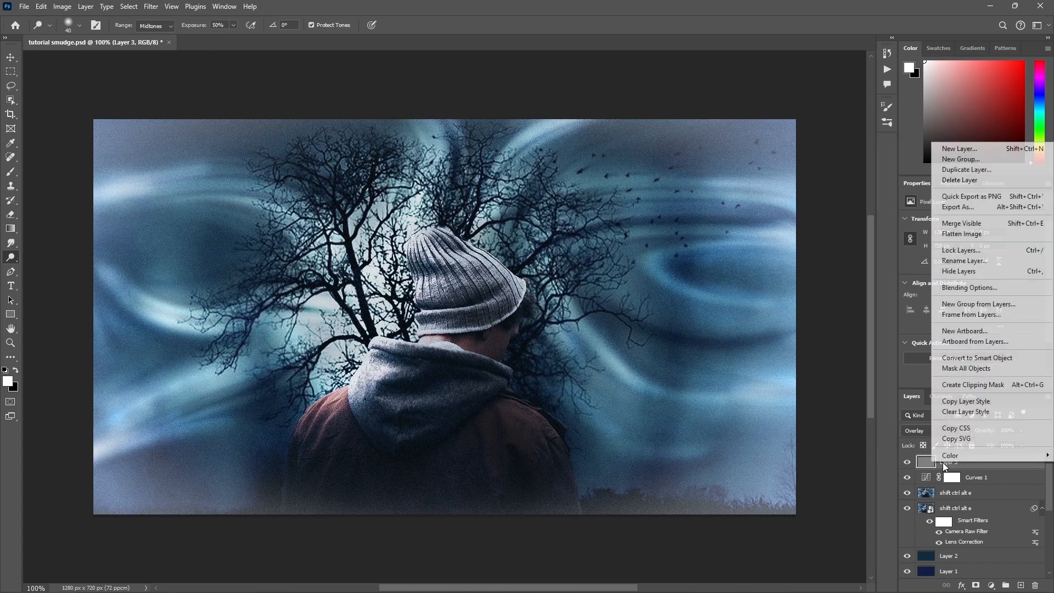
{"action": "left_click", "coordinate": [977, 357]}
Step: Apply 5% monochromatic Gaussian noise to the gray layer with Add Noise and toggle the layer's visibility to compare
{"action": "left_click", "coordinate": [150, 7]}
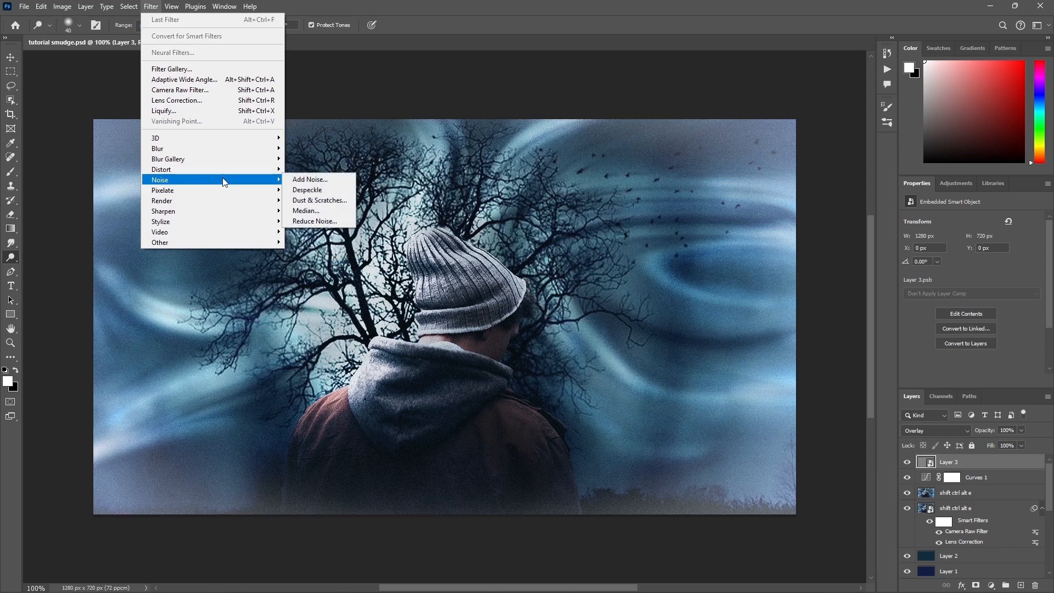
{"action": "left_click", "coordinate": [330, 179]}
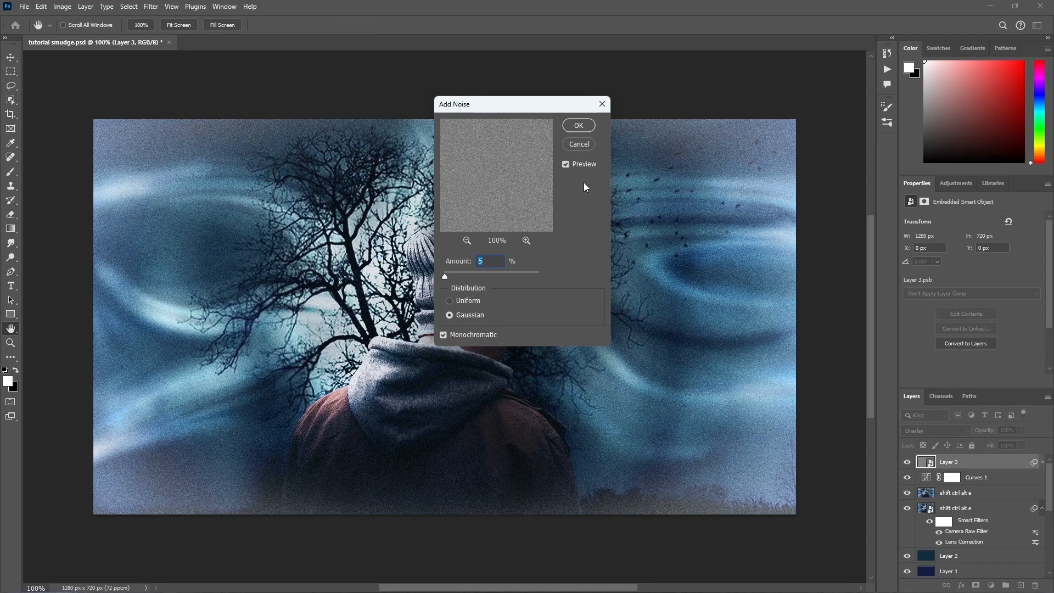
{"action": "left_click_drag", "start_coordinate": [540, 115], "coordinate": [839, 124]}
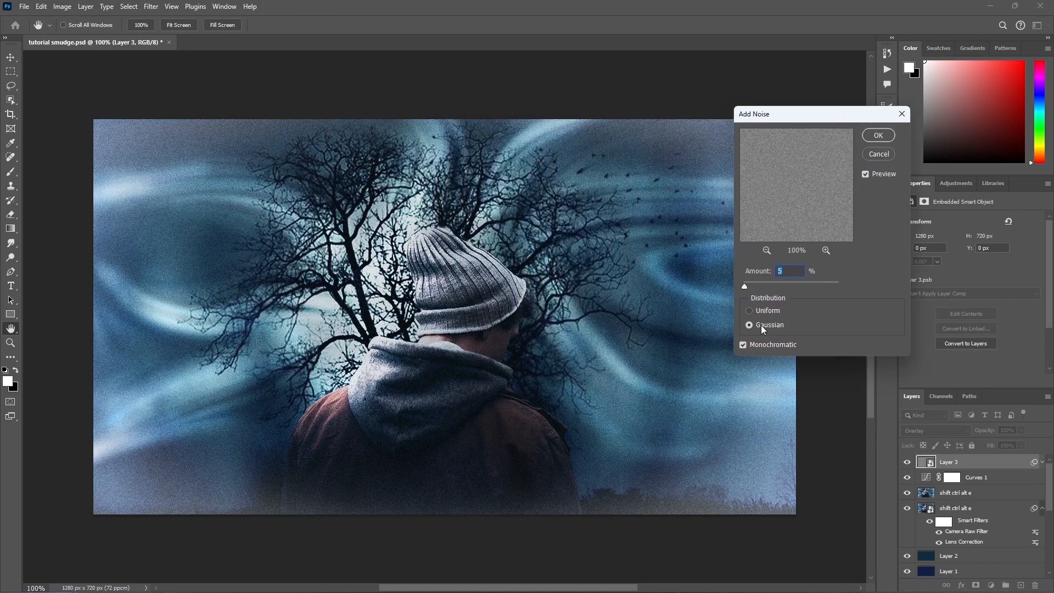
{"action": "left_click", "coordinate": [880, 136]}
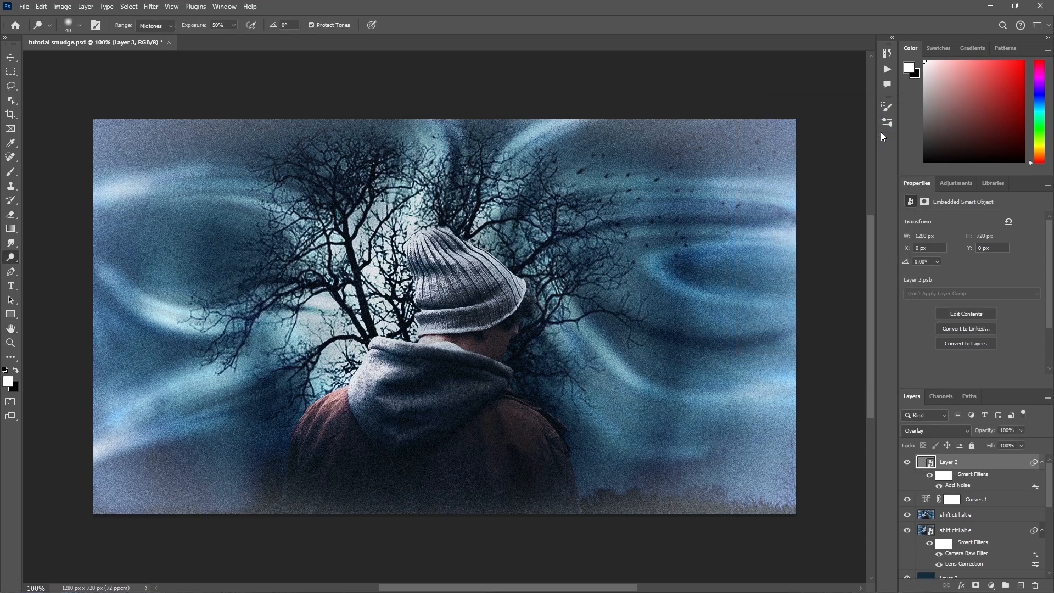
{"action": "left_click", "coordinate": [907, 463]}
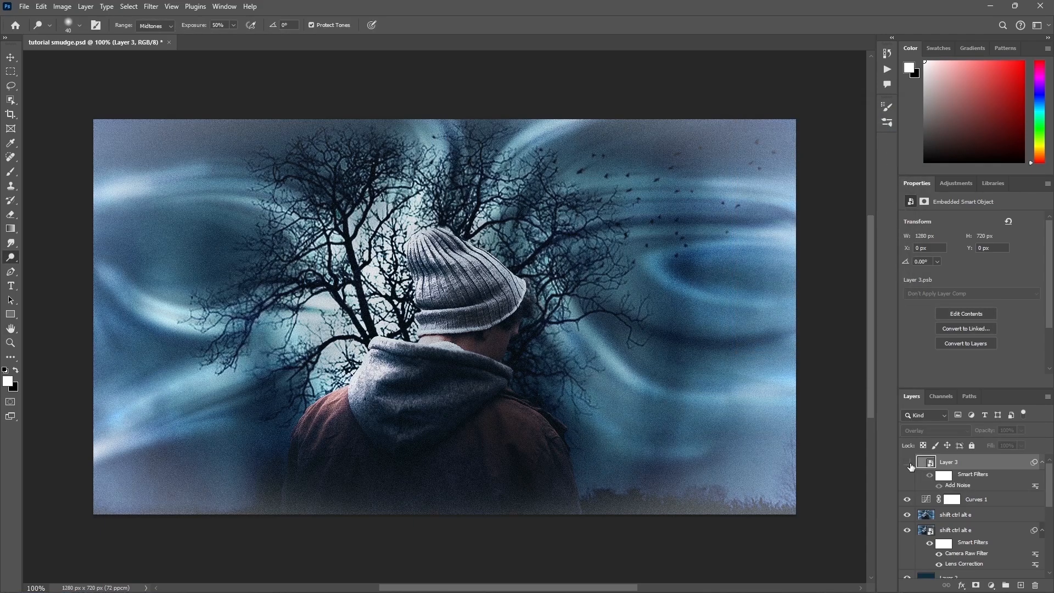
{"action": "left_click", "coordinate": [908, 464]}
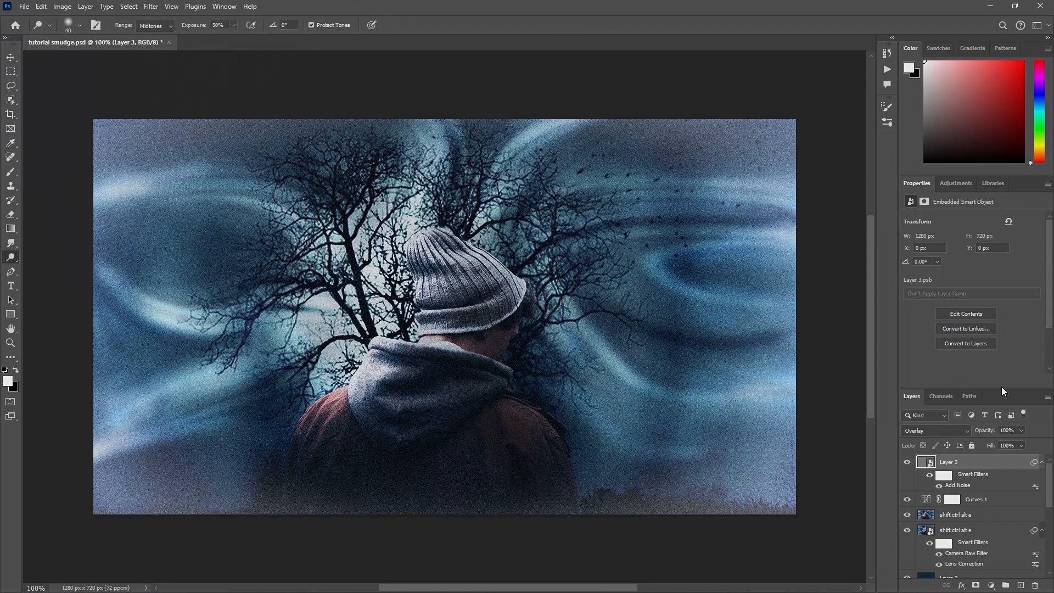